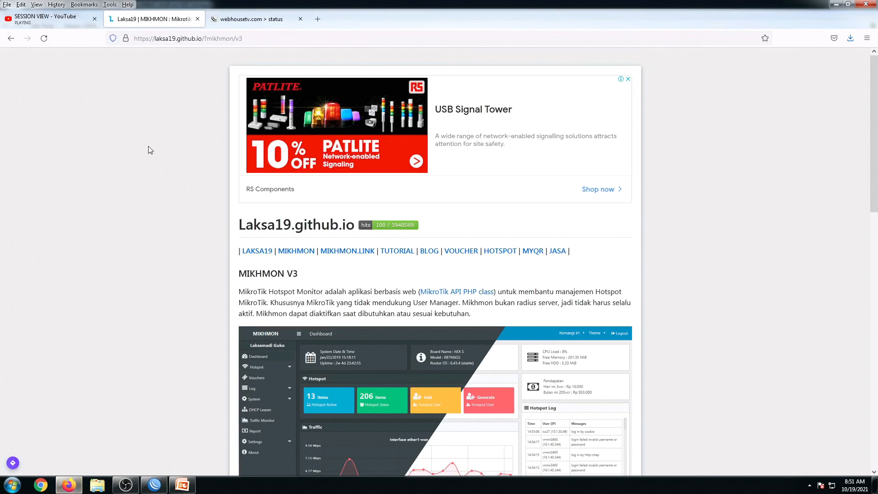
Scroll down the Mikhmon page to the MIKHMON V3 download section.
left_click(146, 39)
left_click(65, 94)
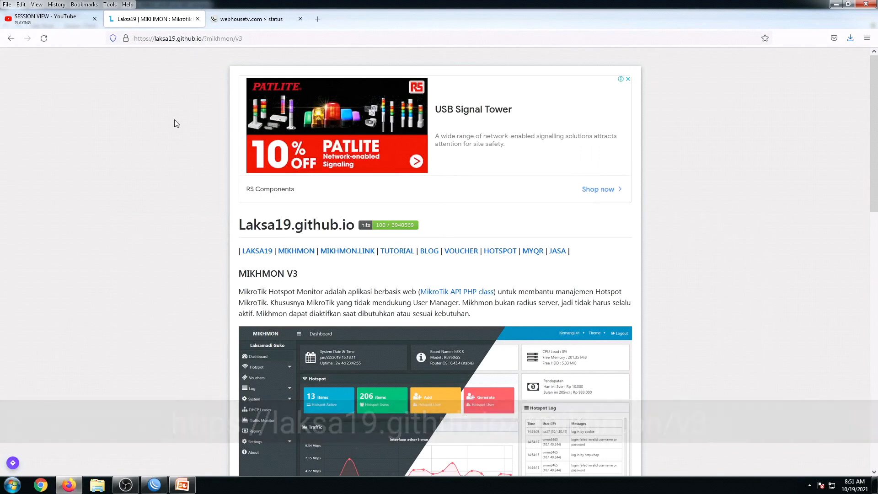
left_click(155, 38)
left_click(151, 245)
scroll(238, 252, "down", 1)
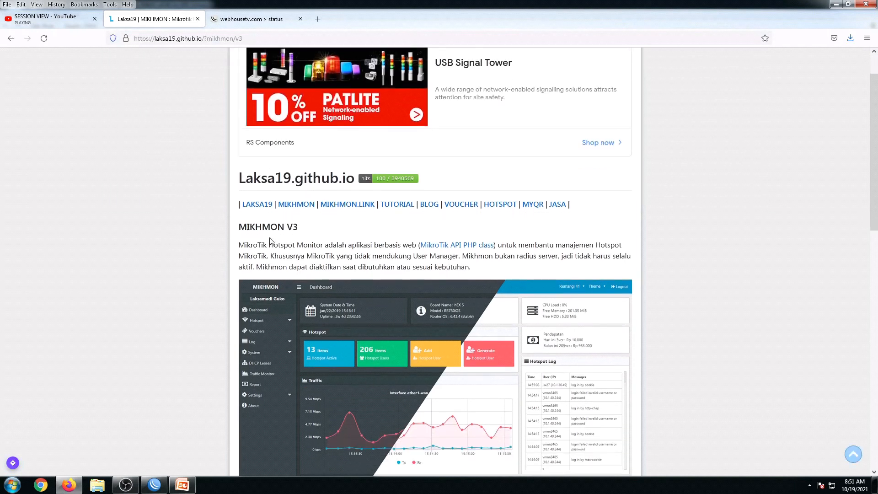
left_click_drag(239, 227, 299, 225)
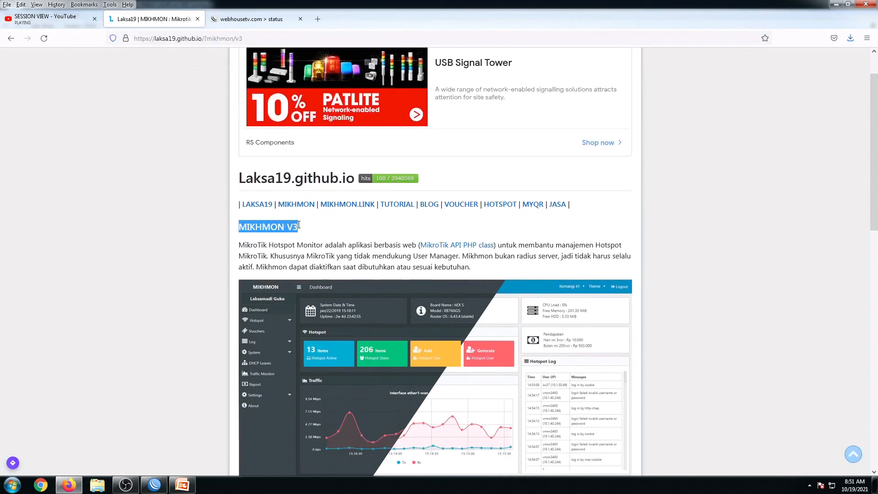
left_click(179, 233)
scroll(179, 233, "down", 3)
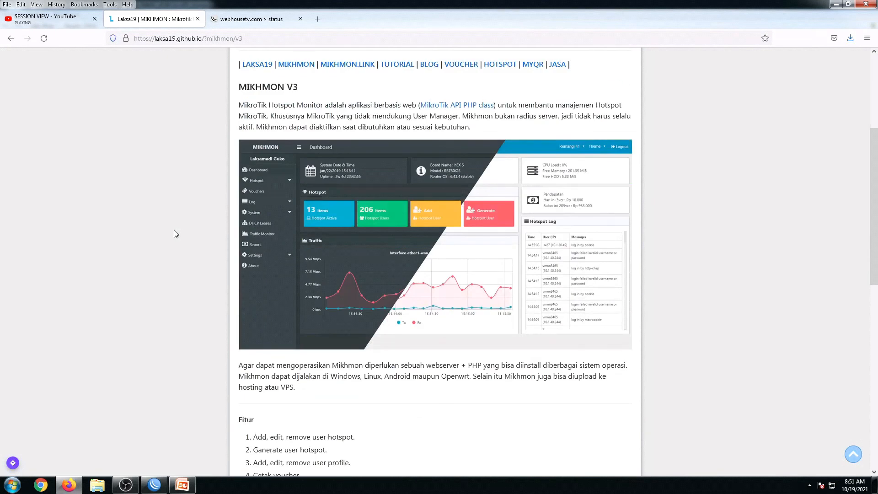
scroll(179, 235, "down", 3)
scroll(179, 235, "down", 5)
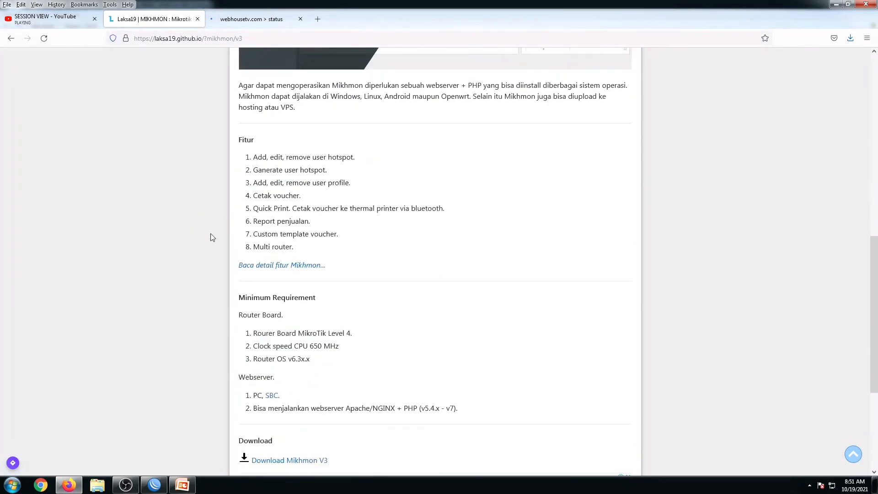
scroll(253, 368, "down", 3)
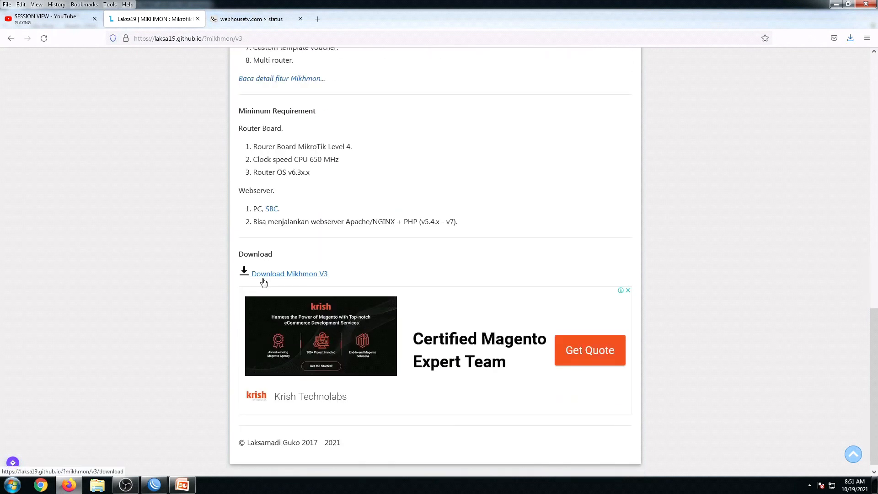
Open the Download Mikhmon V3 link in a new tab and switch to it.
right_click(261, 280)
left_click(279, 286)
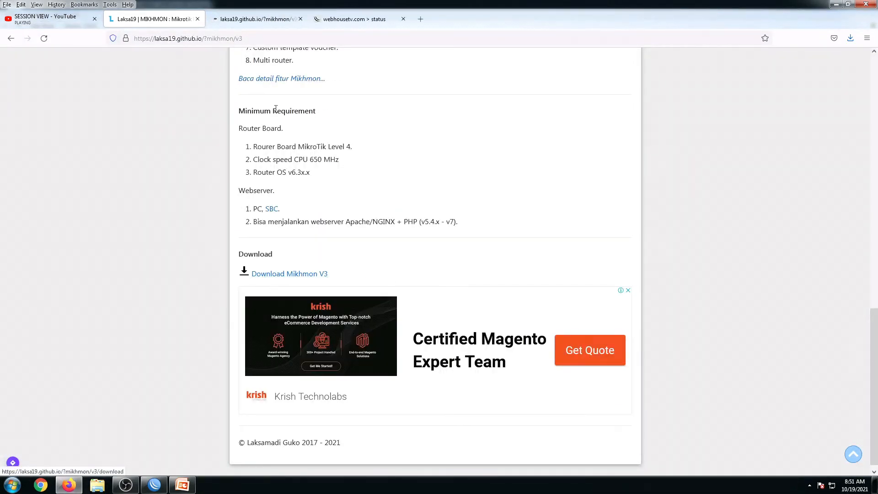
left_click(263, 20)
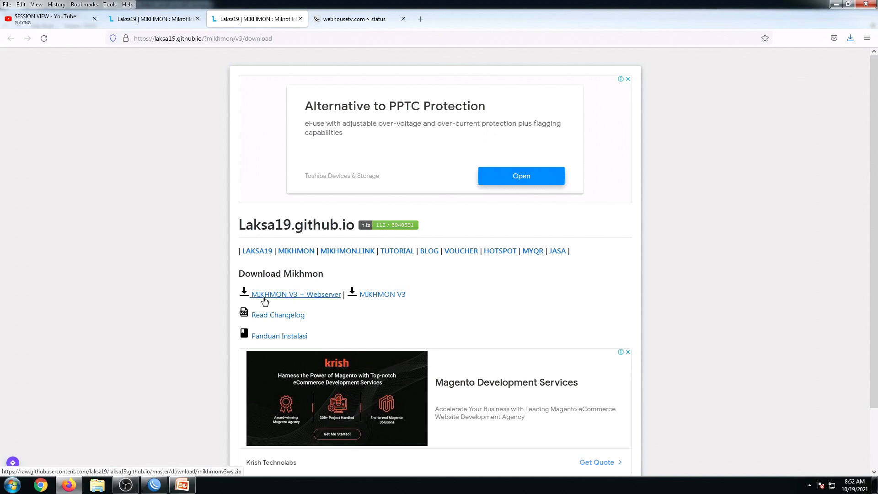
Download the MIKHMON V3 + Webserver package, saving mikhmonv3ws.zip.
left_click(292, 295)
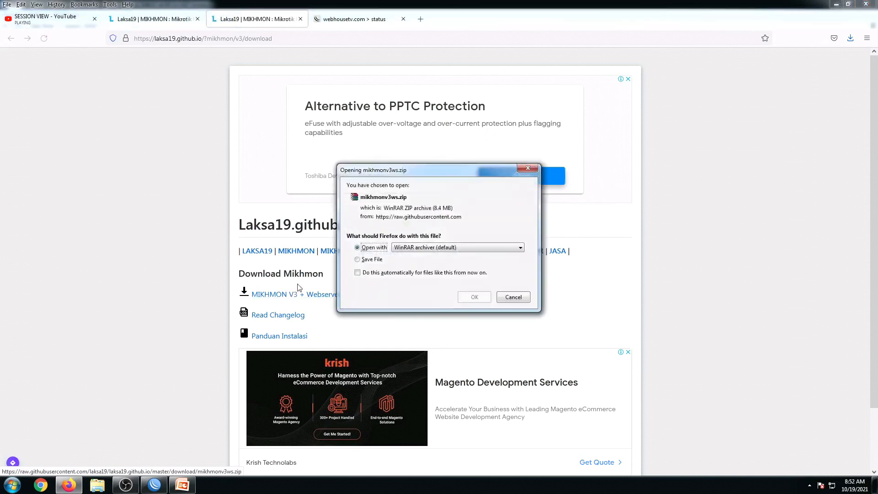
left_click(372, 260)
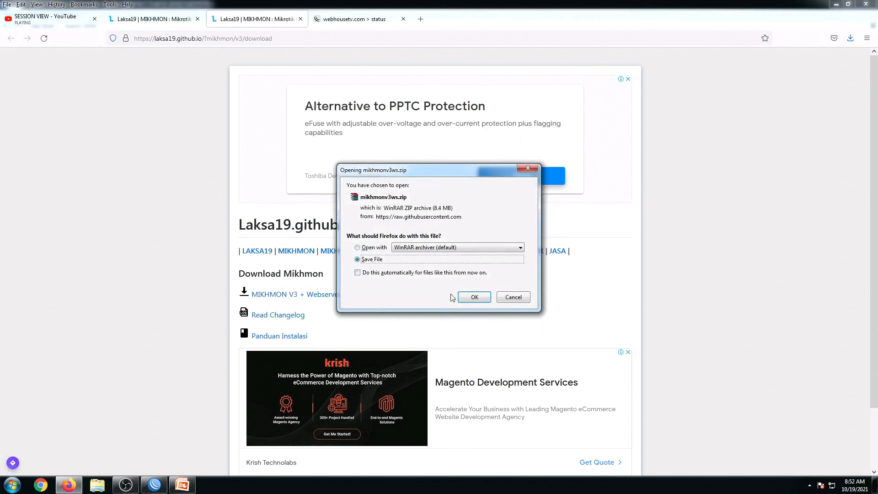
left_click(465, 299)
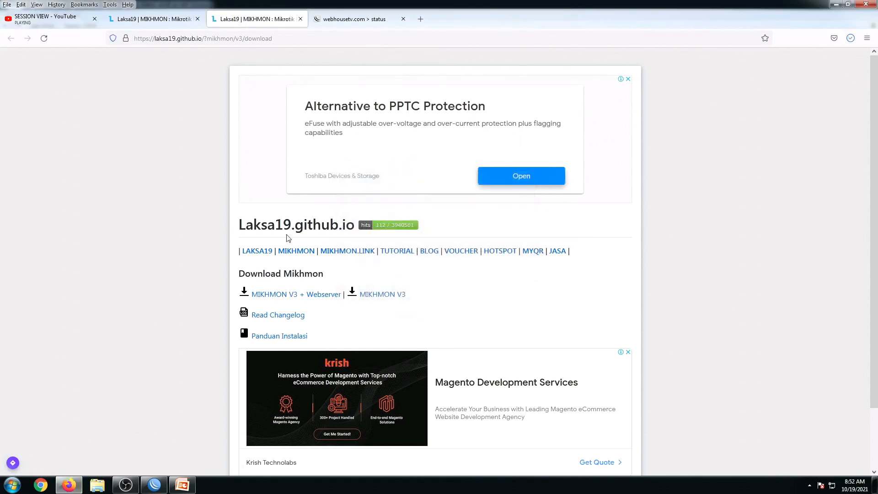
Find mikhmonv3ws.zip in the downloads Library and open its containing folder.
left_click(850, 43)
left_click(698, 139)
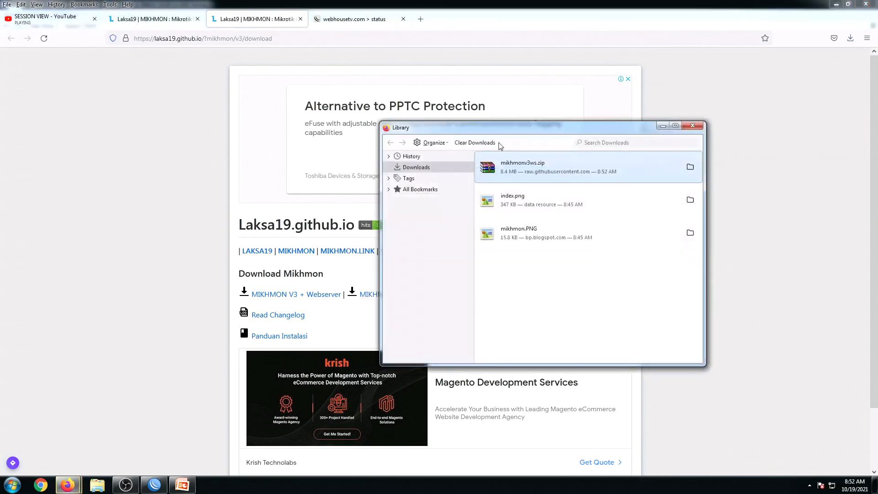
right_click(558, 171)
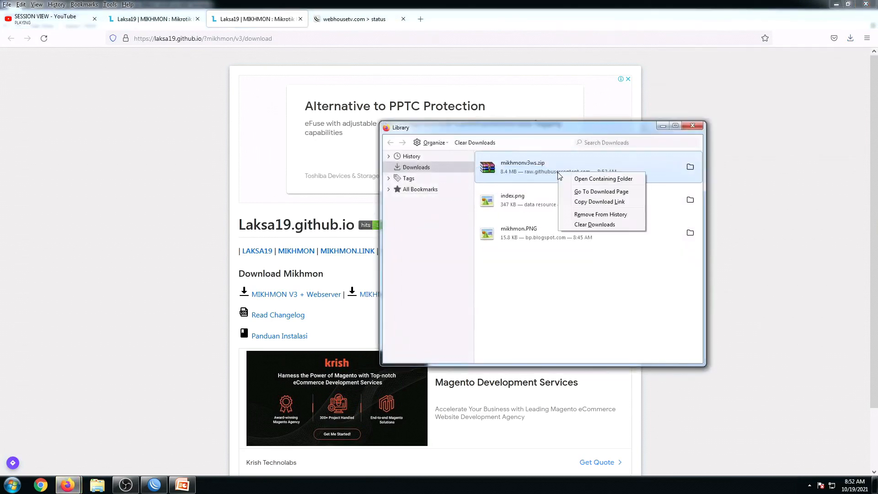
left_click(581, 180)
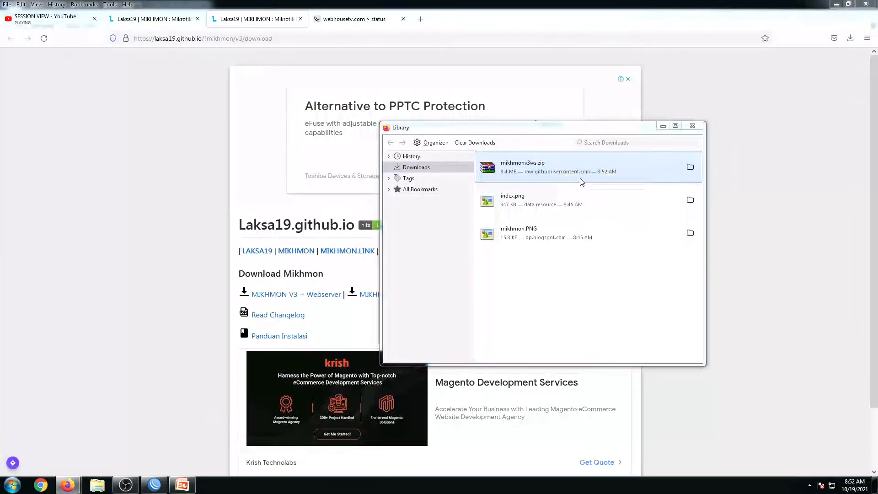
Extract mikhmonv3ws.zip into a mikhmonv3ws folder in Downloads.
left_click(178, 266)
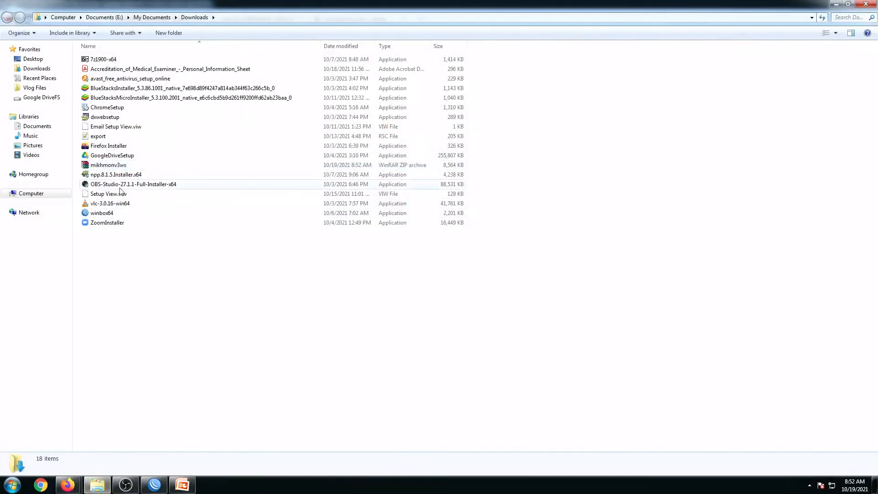
right_click(108, 168)
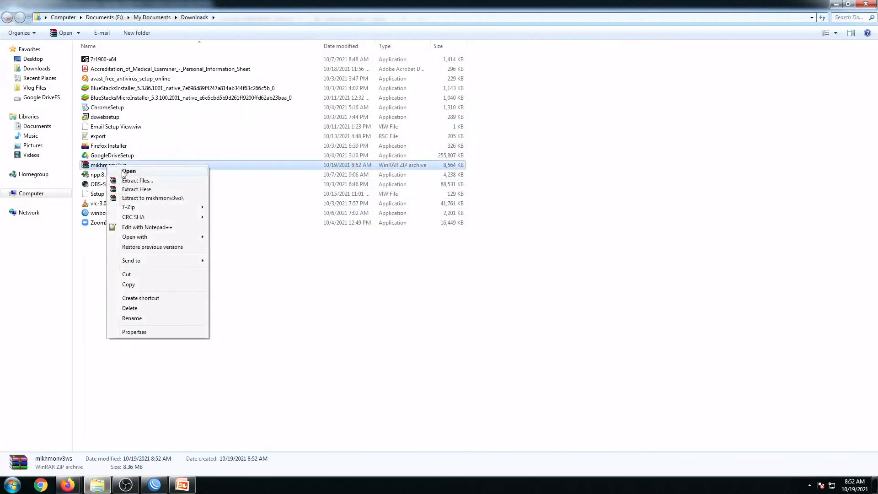
left_click(145, 180)
left_click(464, 347)
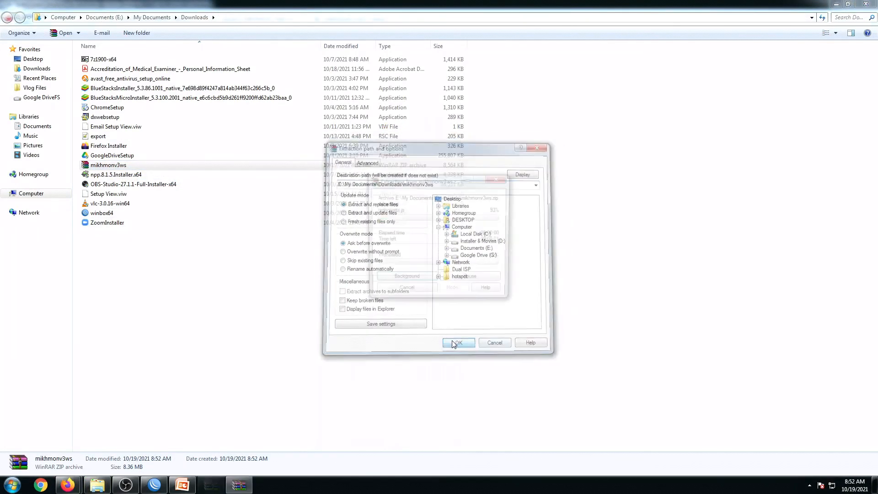
Copy the mikhmonv3ws folder onto the desktop and place it in the top icon row.
left_click(154, 326)
left_click(110, 59)
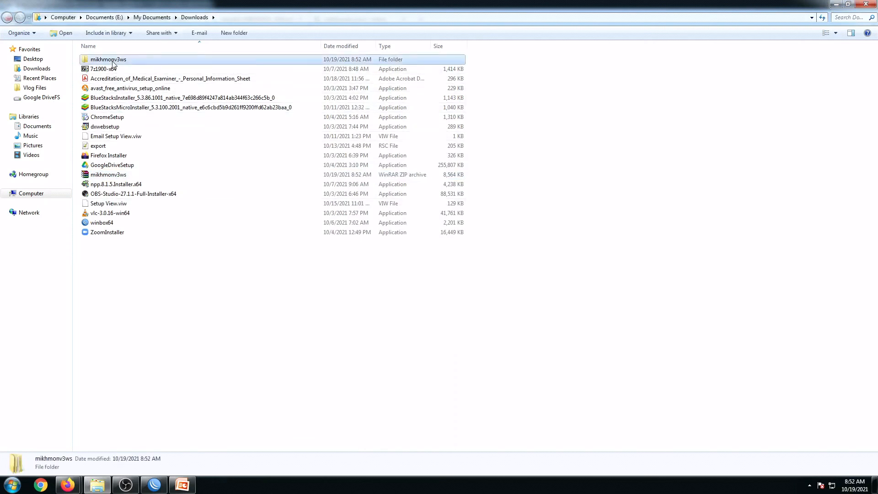
right_click(112, 60)
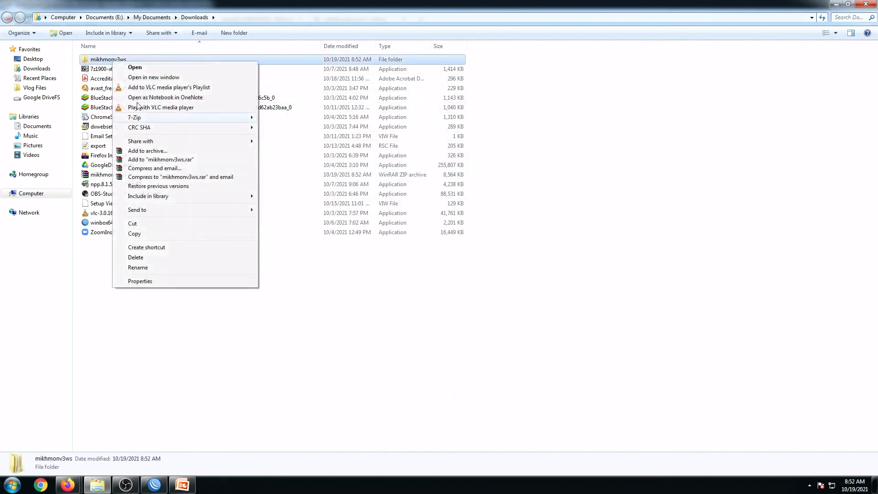
left_click(134, 233)
left_click(866, 4)
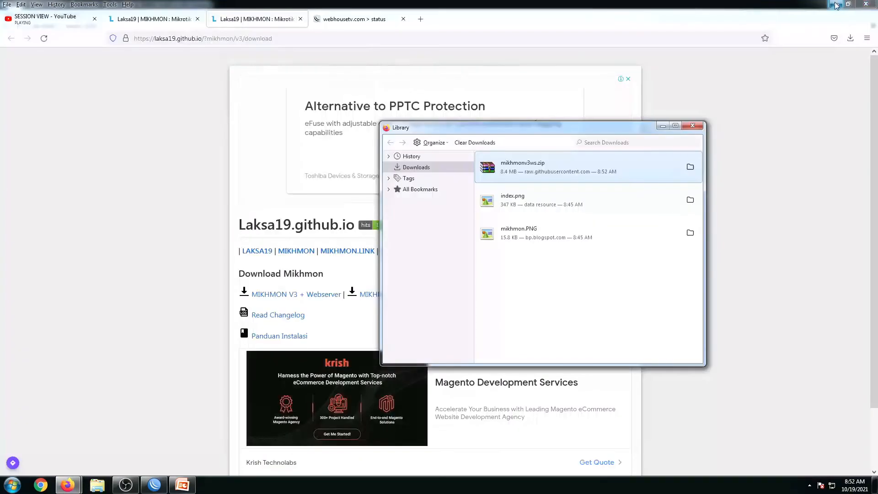
left_click(692, 125)
left_click(836, 4)
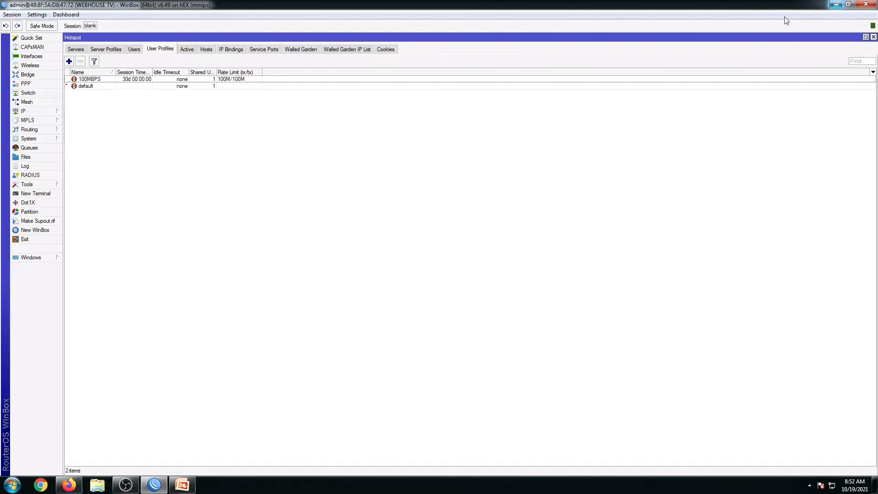
left_click(836, 4)
right_click(191, 164)
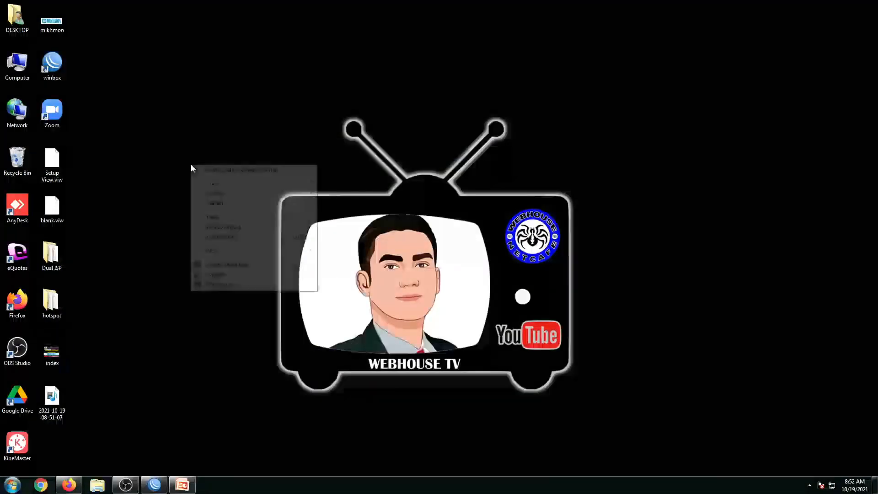
left_click(213, 217)
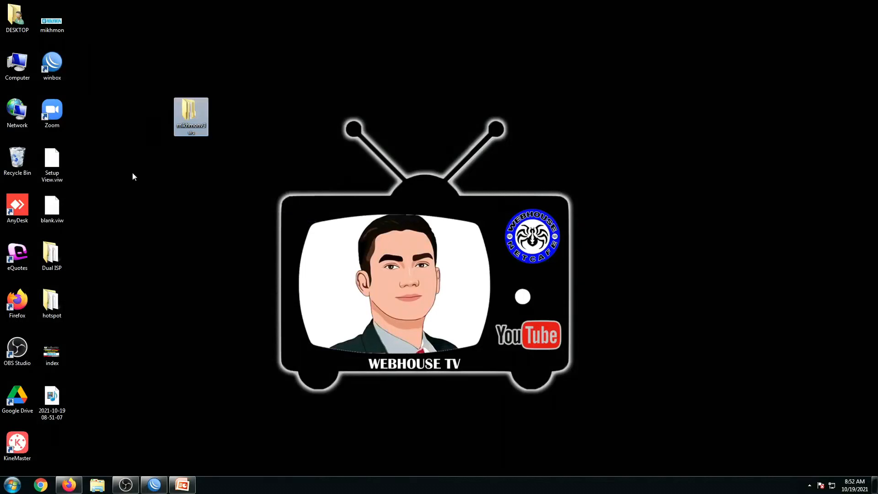
left_click_drag(191, 117, 92, 32)
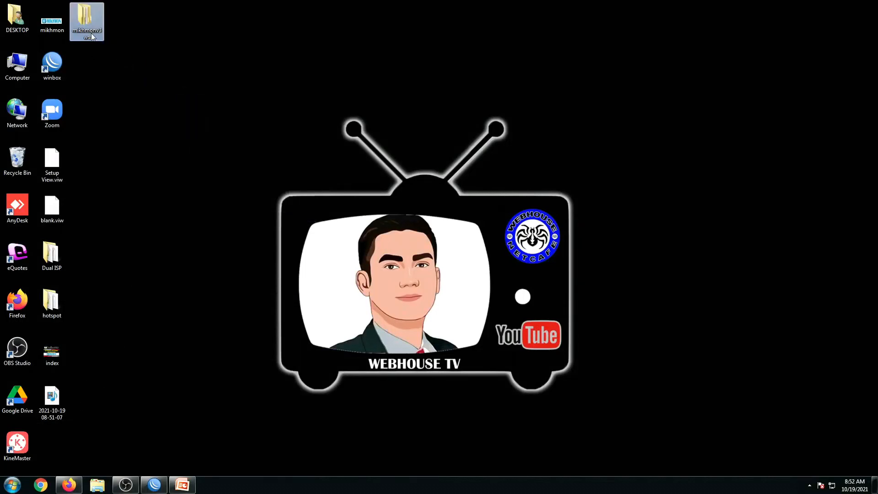
double_click(90, 31)
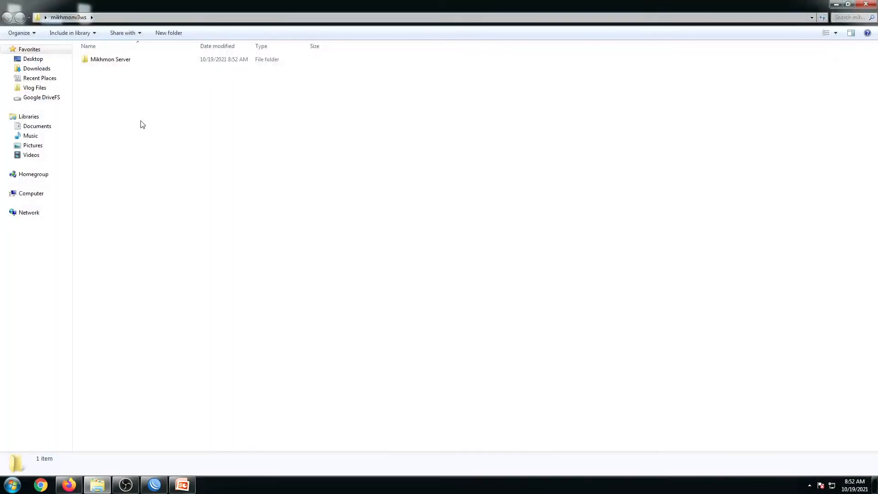
double_click(114, 66)
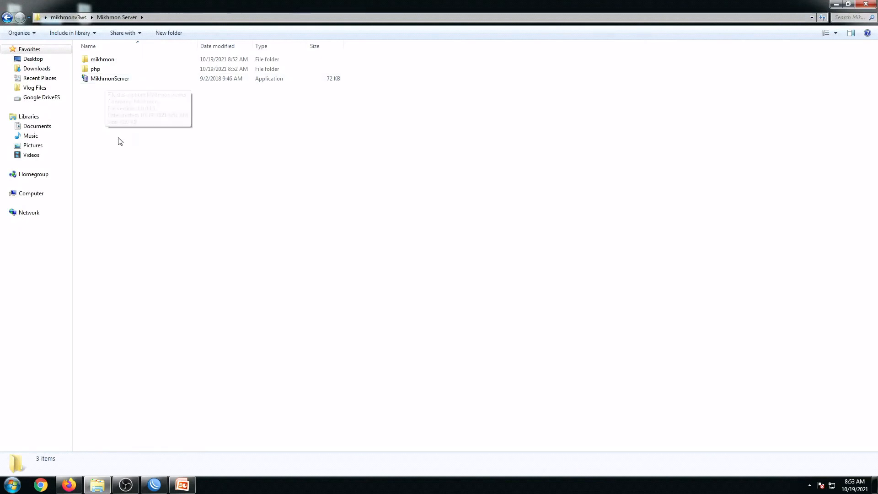
double_click(97, 83)
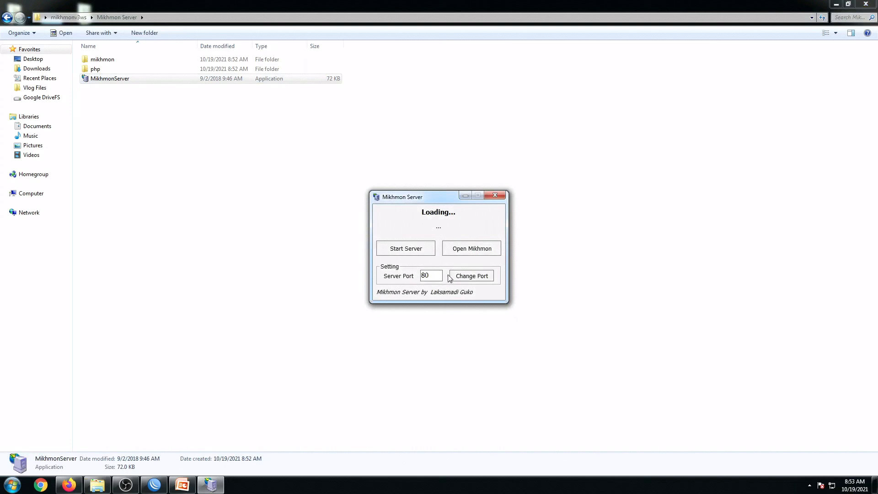
left_click_drag(422, 200, 415, 182)
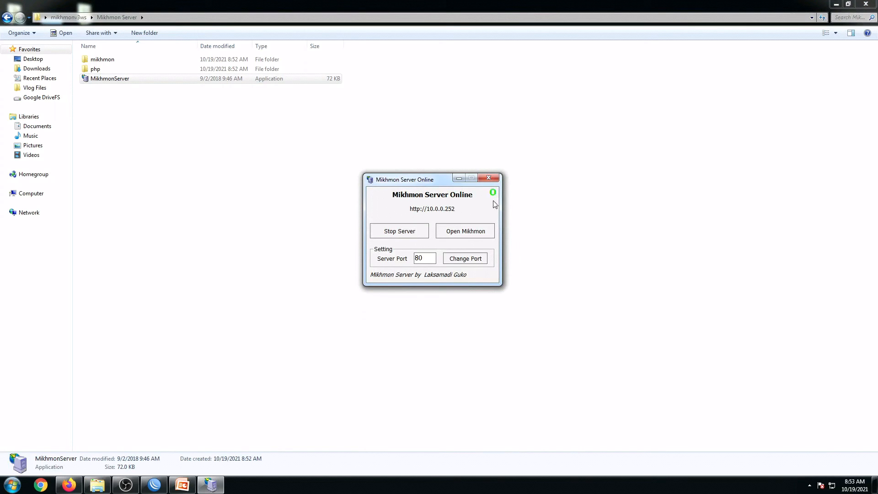
left_click_drag(425, 180, 423, 155)
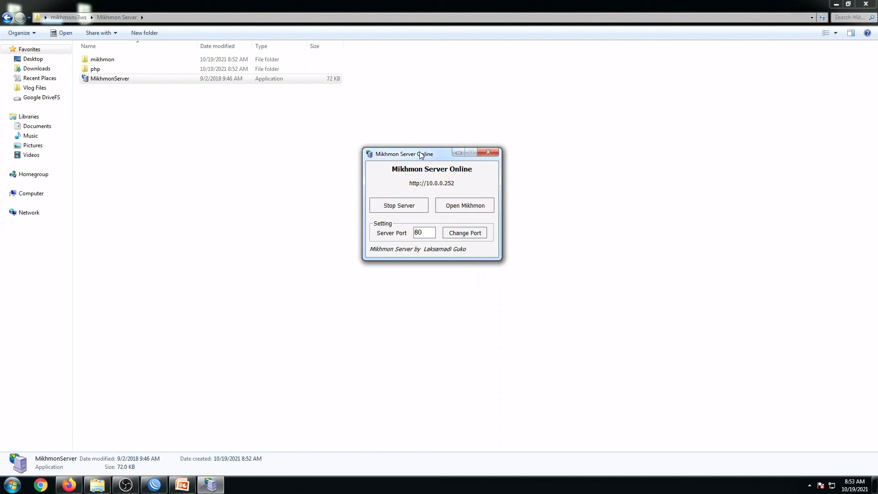
Open the Mikhmon web interface and log in with the default admin username and password.
left_click(455, 210)
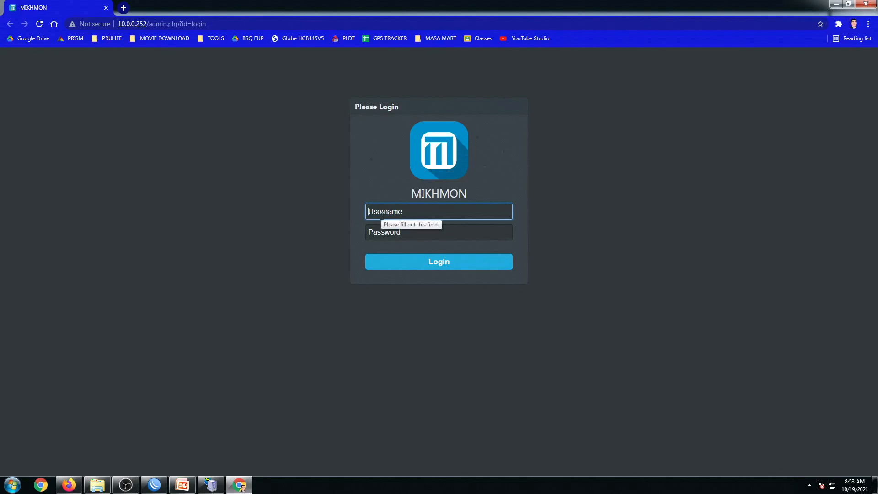
type("mikhmon")
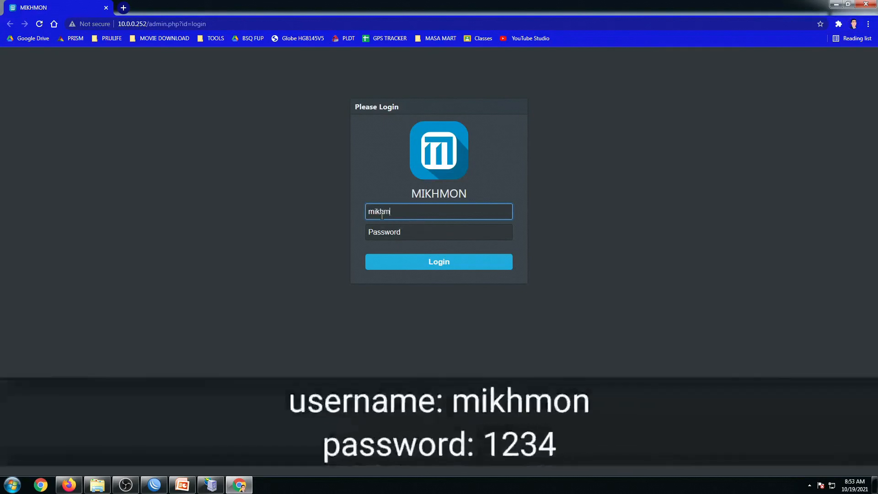
left_click(379, 228)
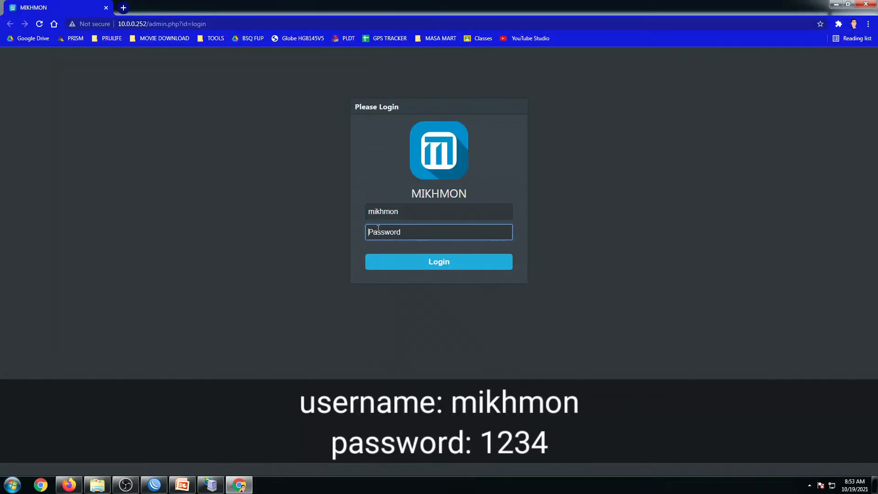
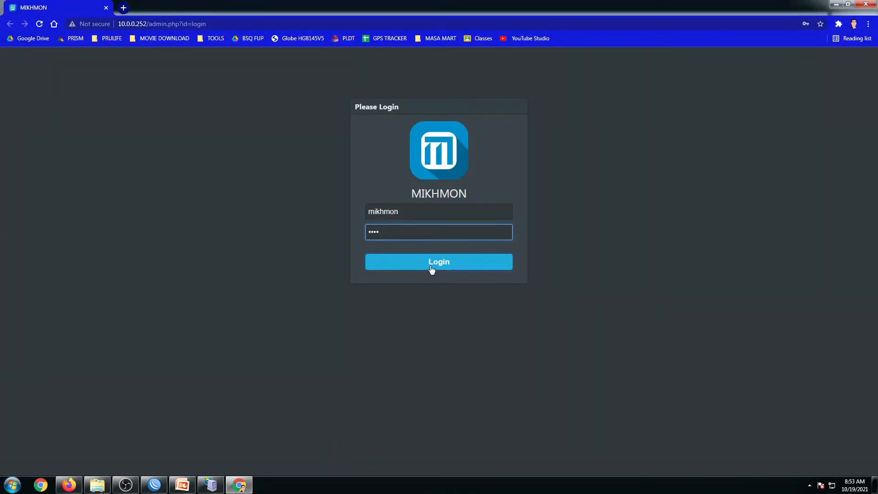
left_click(431, 270)
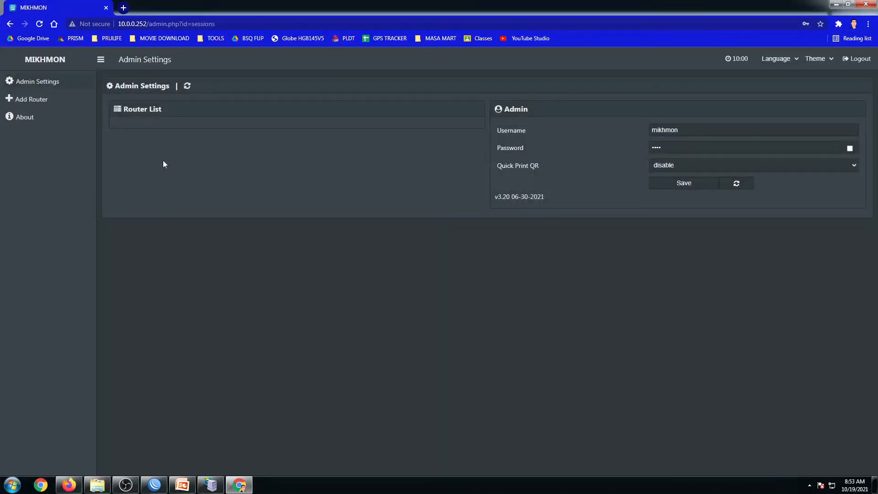
Change the admin username to webhousetv with a new password, save, and close the browser.
left_click_drag(679, 130, 663, 130)
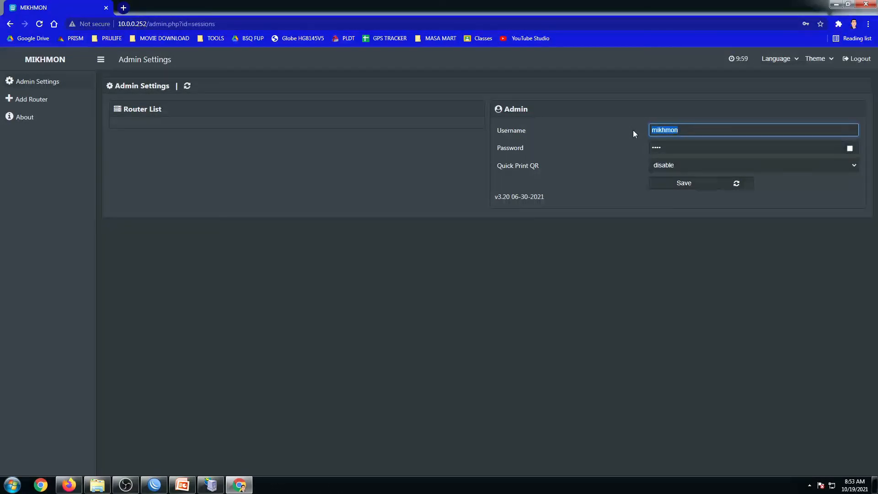
type("webhousetv")
key("Tab")
type("*****")
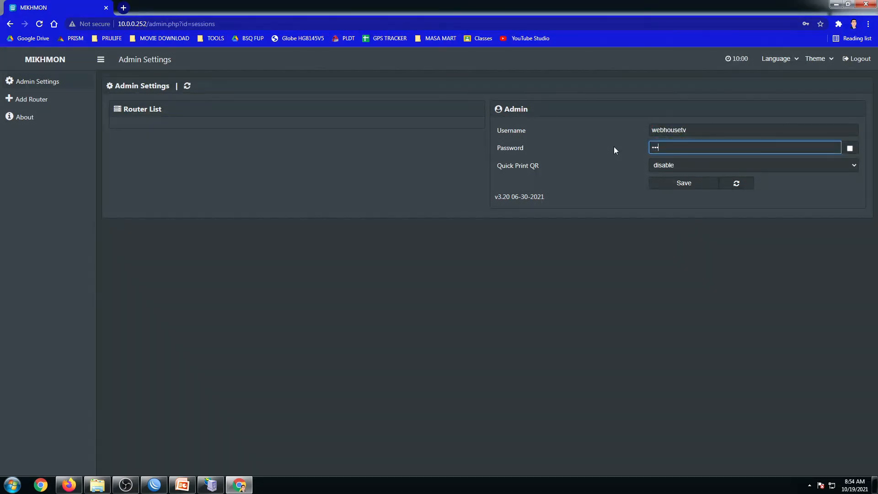
type("*")
left_click(690, 190)
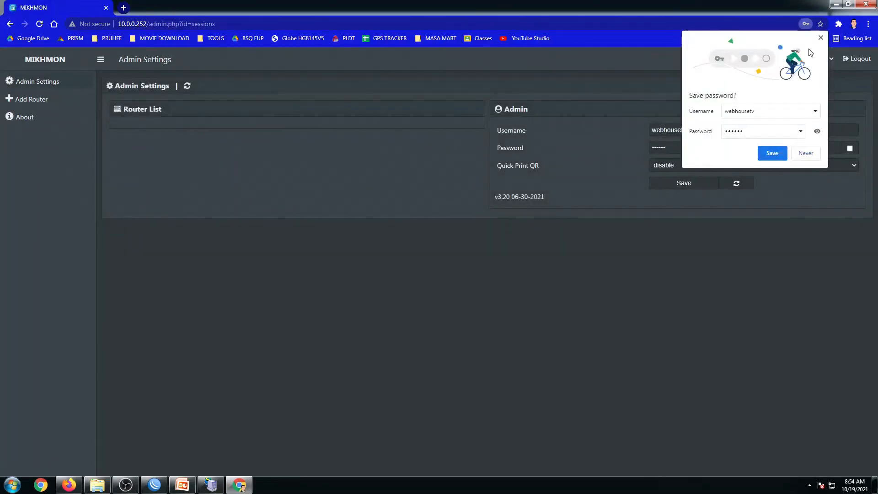
left_click(821, 38)
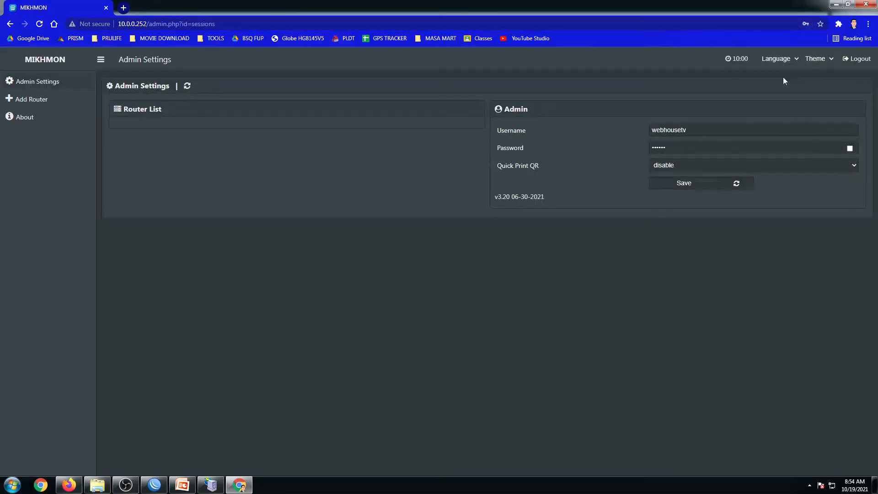
left_click(868, 5)
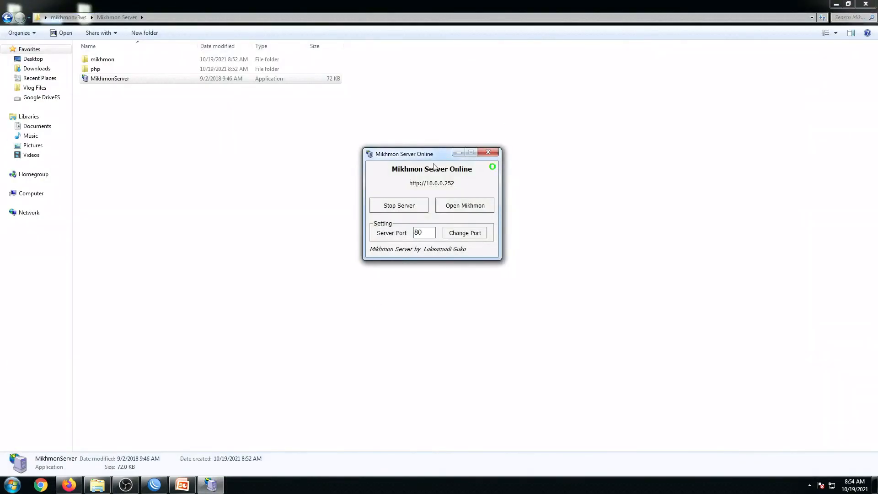
Reopen Mikhmon and log in with the new admin username and password.
left_click_drag(429, 156, 431, 157)
left_click(473, 209)
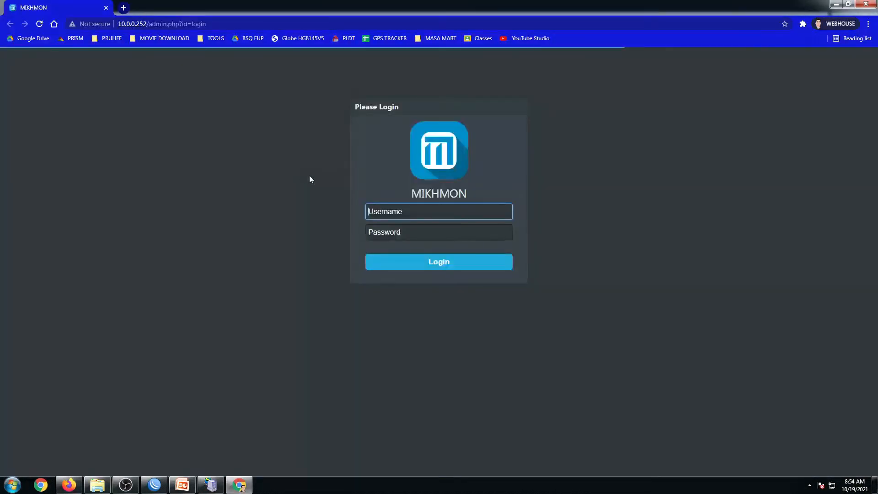
type("webhousetv")
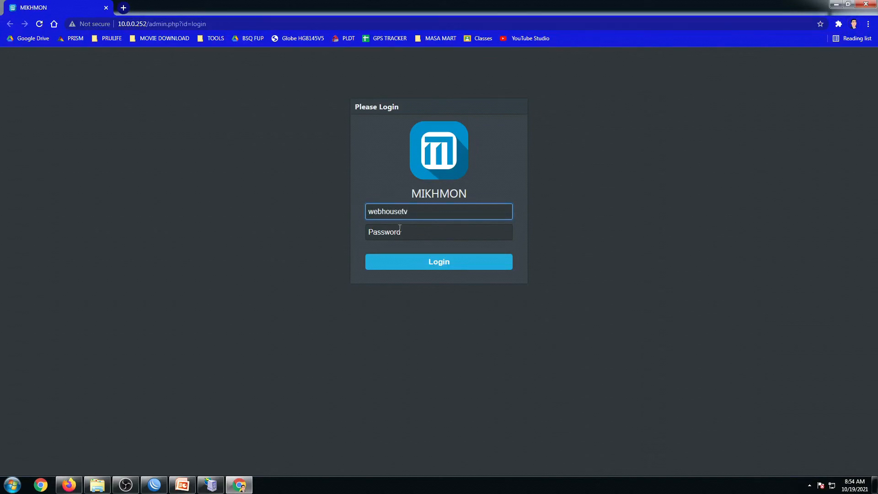
left_click(400, 229)
type("••")
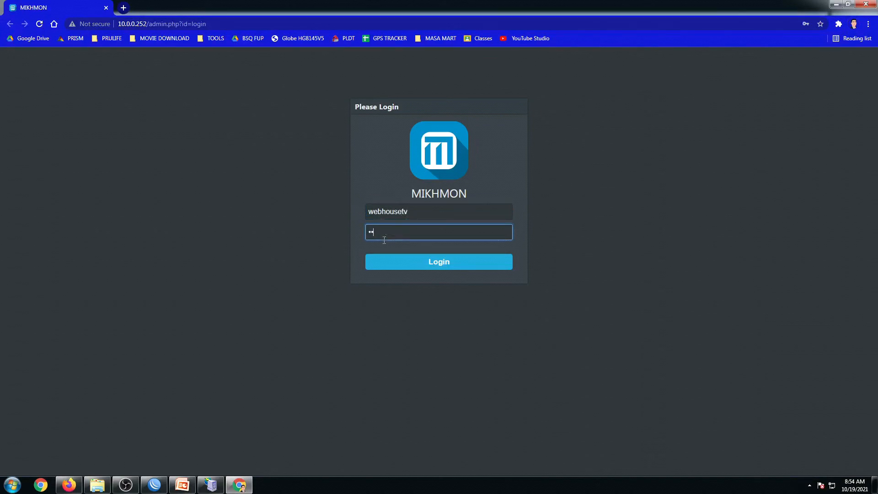
left_click(431, 262)
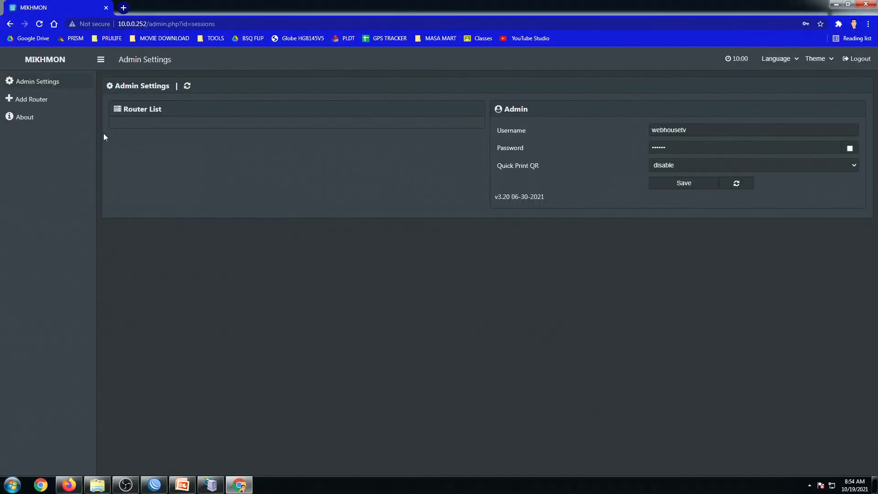
Add a new router session named WEBHOUSETV, then bring WinBox forward to find the router's IP.
left_click(9, 101)
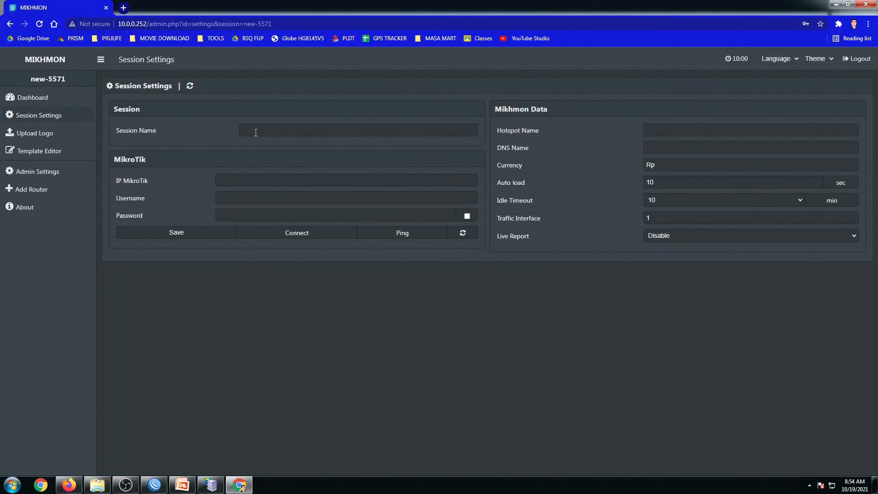
left_click(255, 133)
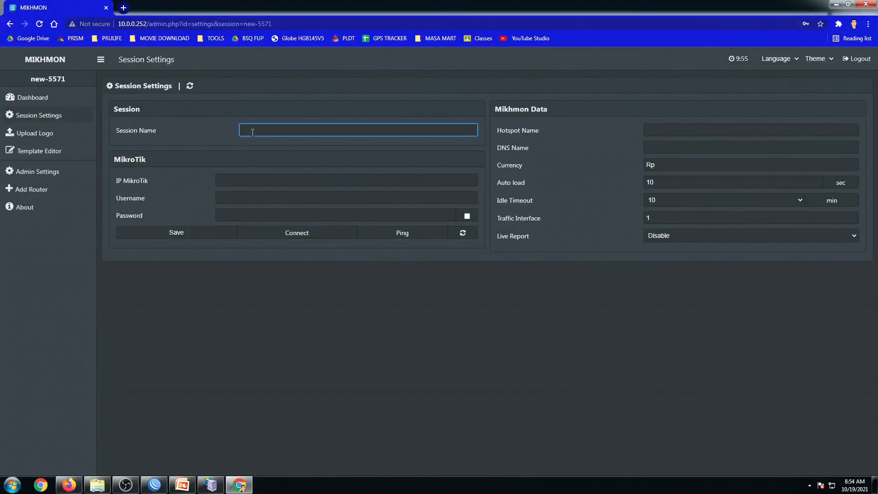
type("WEBHOUSETV")
left_click(252, 185)
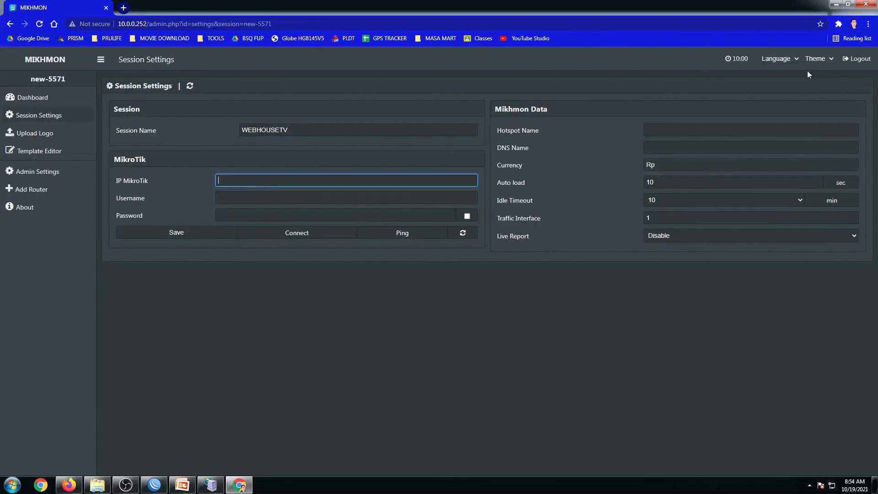
left_click(154, 485)
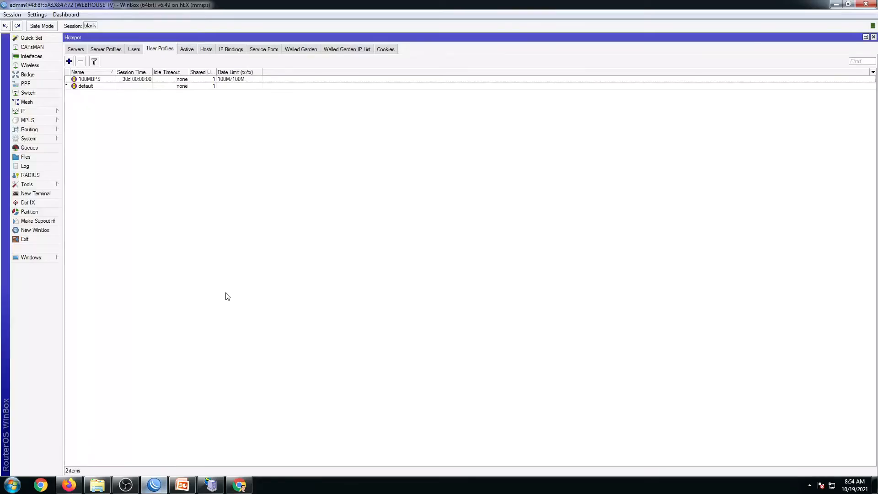
Open WinBox Quick Set full size to read the router IP 192.168.8.102.
left_click(36, 39)
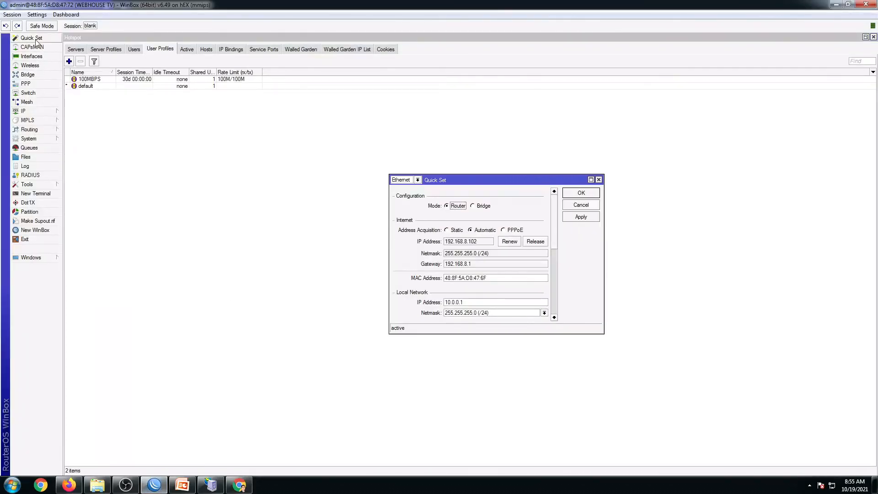
left_click(591, 179)
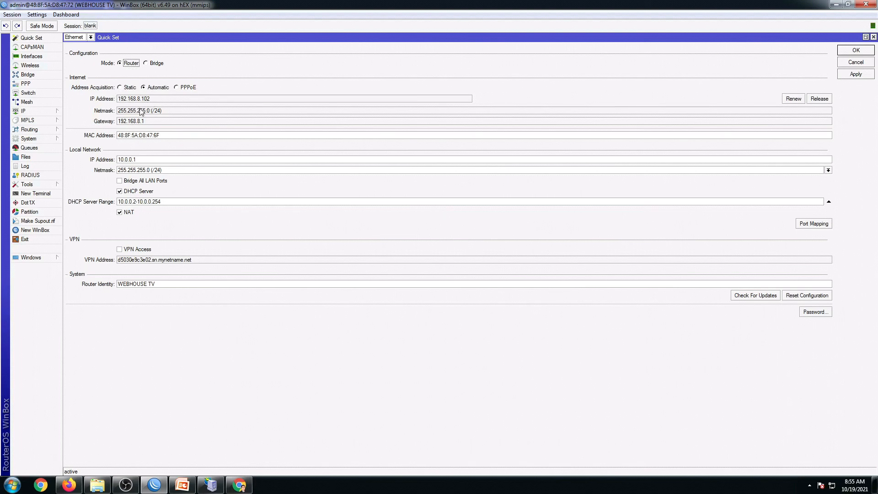
mouse_move(94, 488)
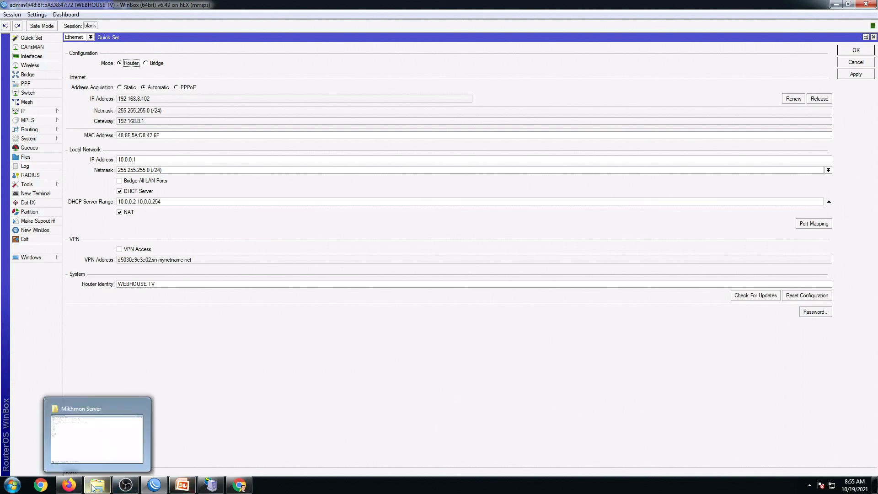
mouse_move(209, 487)
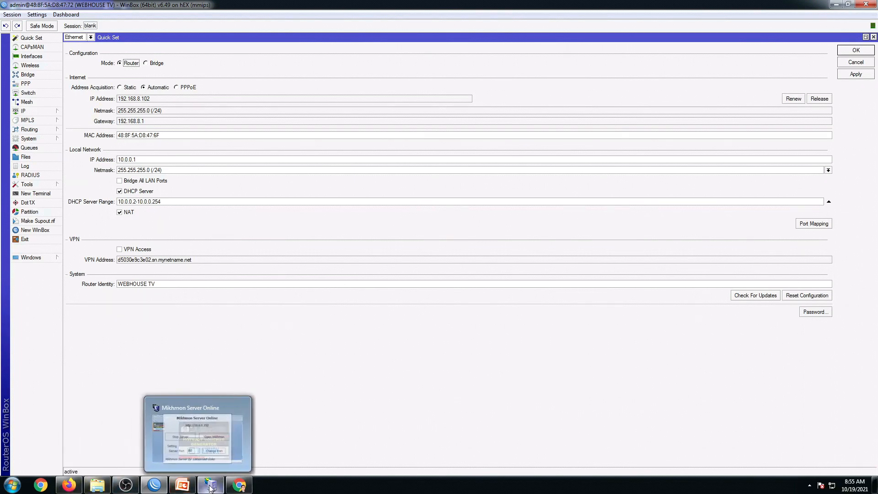
Set the session's MikroTik IP 192.168.8.102, username admin and router password, and save.
left_click(239, 484)
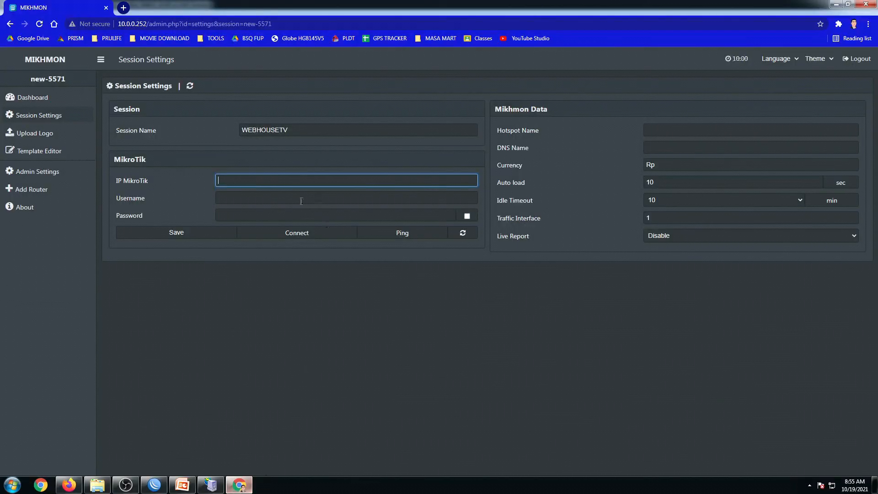
type("192.168.8.102")
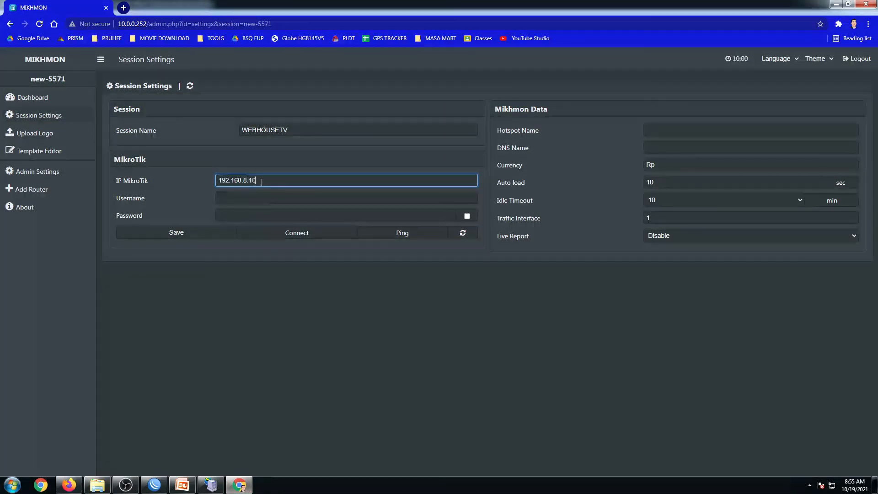
left_click(250, 197)
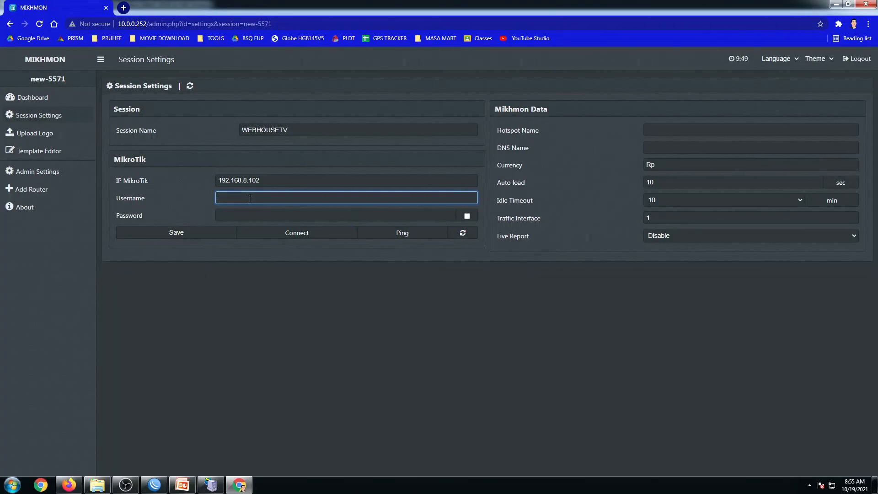
type("admin")
left_click(247, 212)
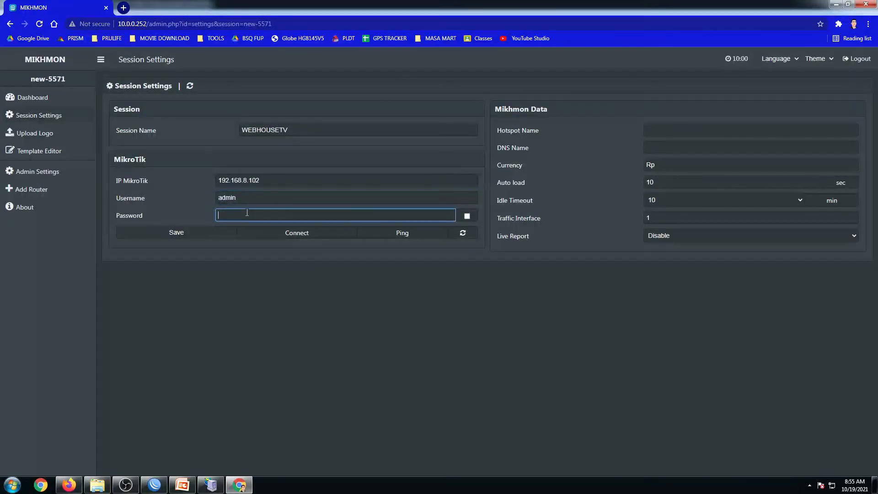
type("•••••••••")
left_click(194, 238)
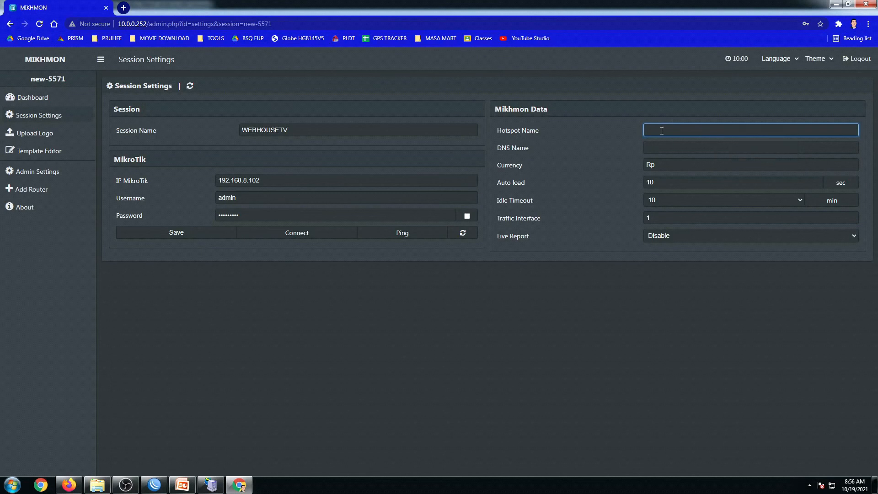
Enter WEBHOUSETV as the hotspot name and return to WinBox.
type("WEBHOUSETV")
left_click(671, 151)
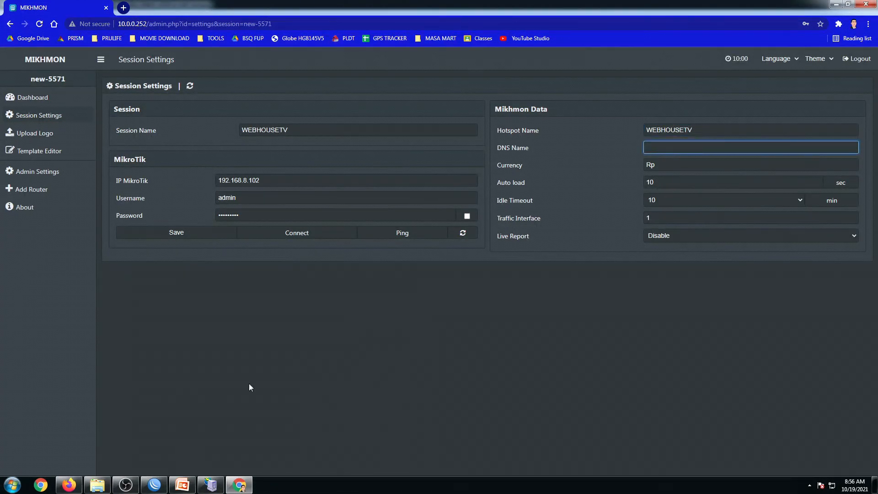
left_click(154, 485)
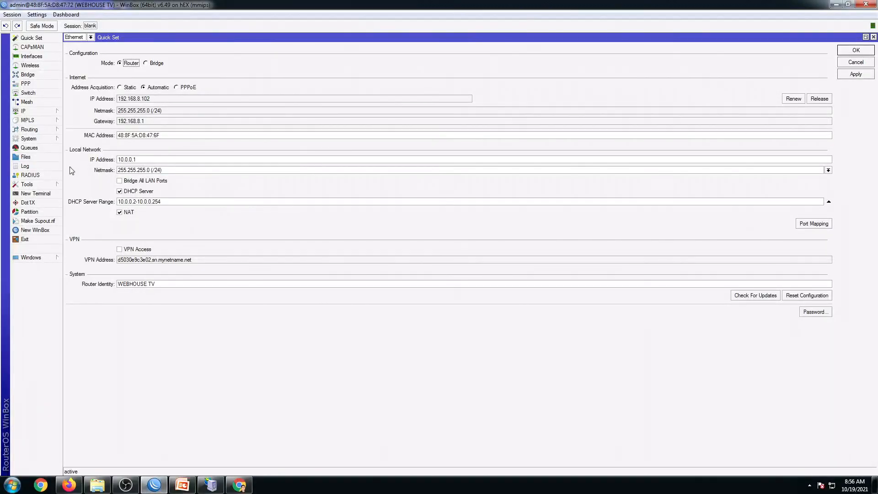
Open the WEBHOUSE TV profile under IP > Hotspot > Server Profiles.
left_click(24, 113)
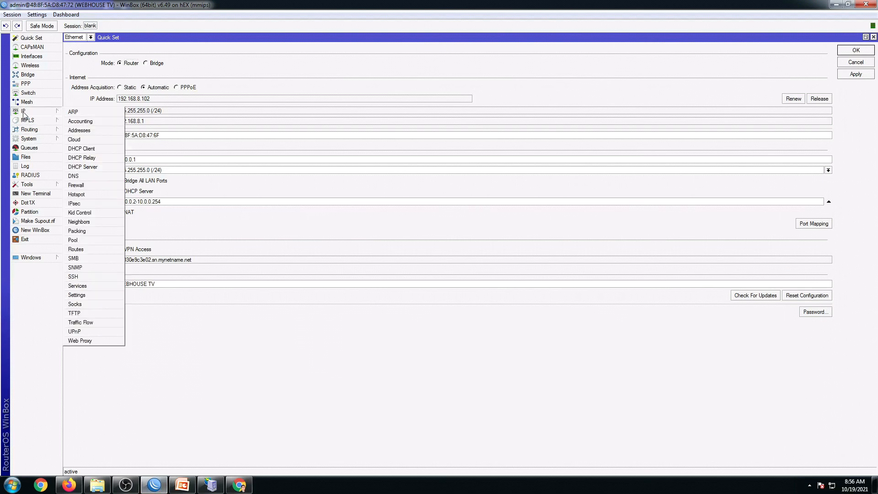
left_click(83, 196)
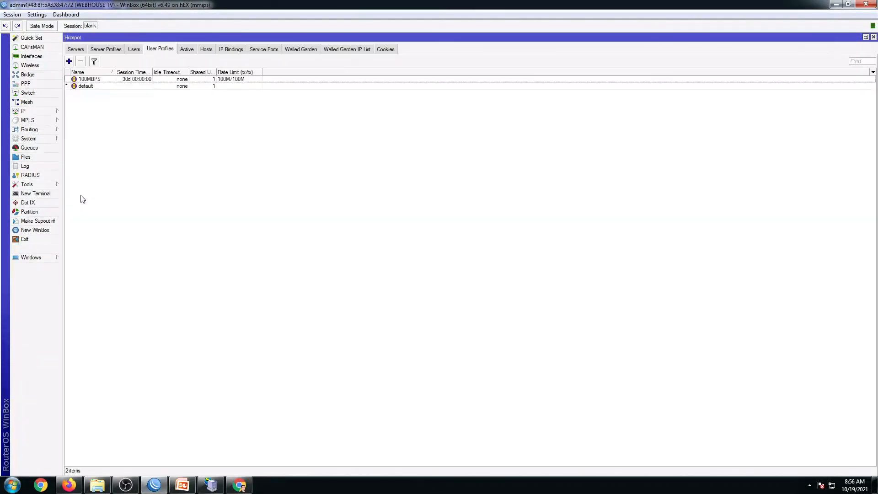
left_click(109, 52)
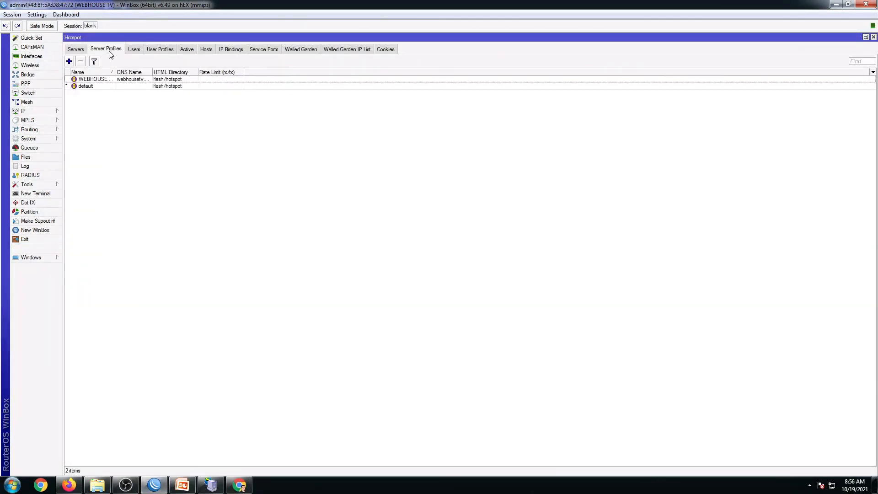
double_click(152, 71)
left_click(154, 80)
double_click(154, 79)
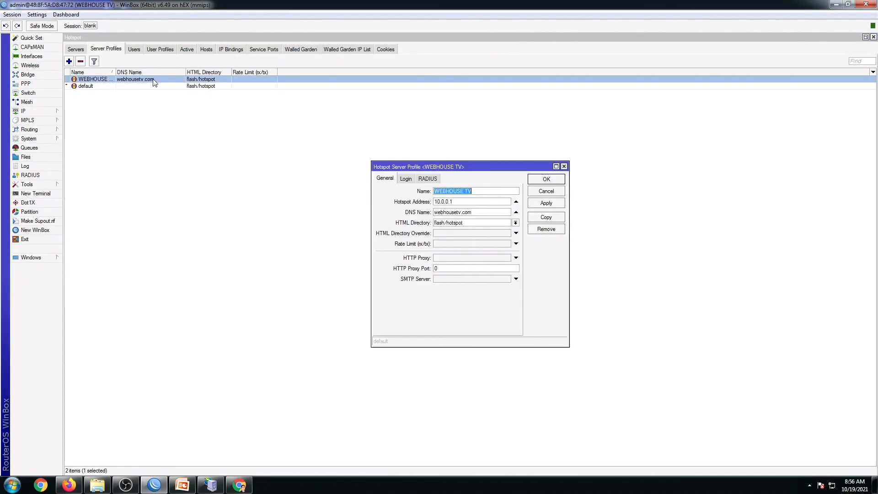
Copy the DNS name webhousetv.com and paste it into Mikhmon's DNS Name field.
left_click(476, 213)
left_click_drag(476, 213, 417, 211)
key("ctrl+c")
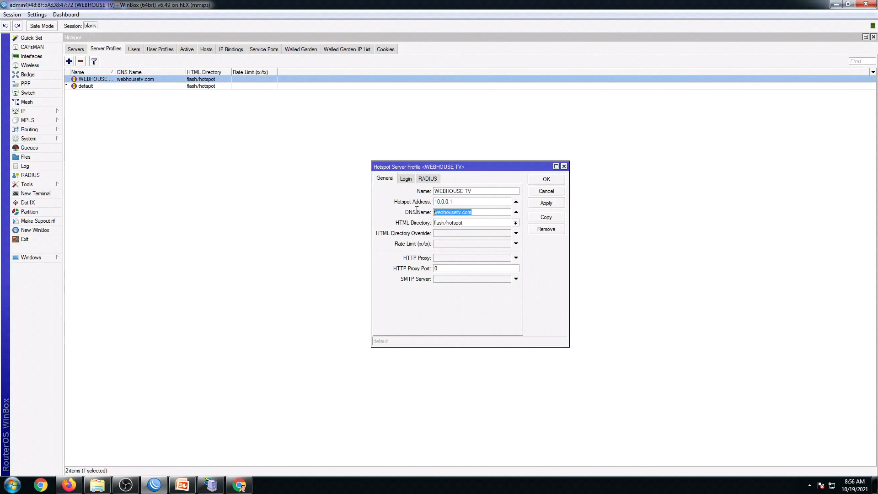
left_click(239, 485)
key("ctrl+v")
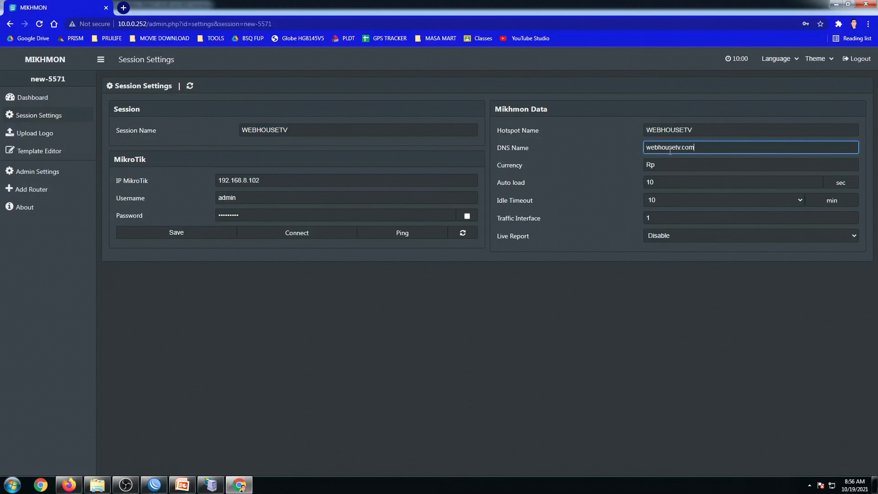
Change the session currency from Rp to Php, enable Live Report, and save the settings.
left_click_drag(672, 164, 644, 165)
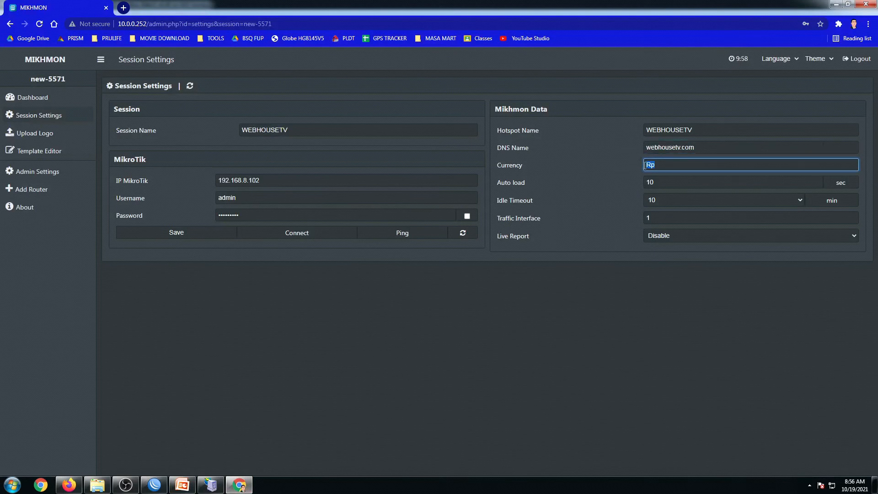
type("Php")
left_click(669, 241)
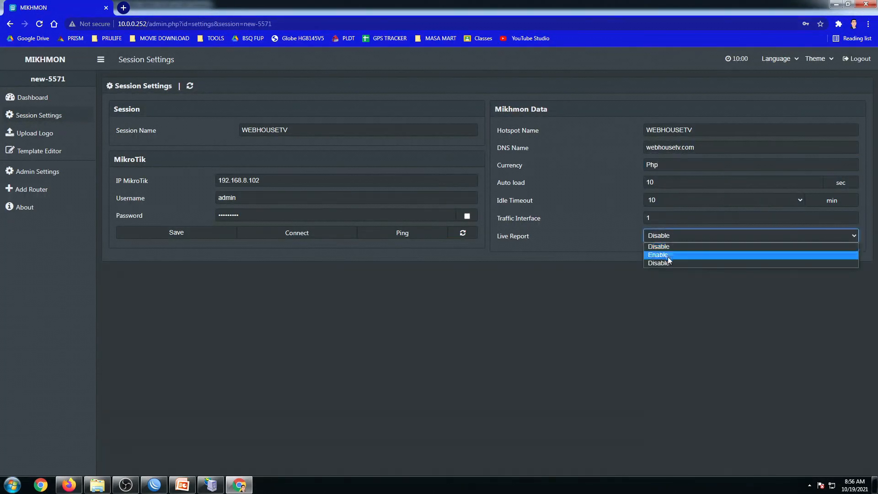
left_click(668, 255)
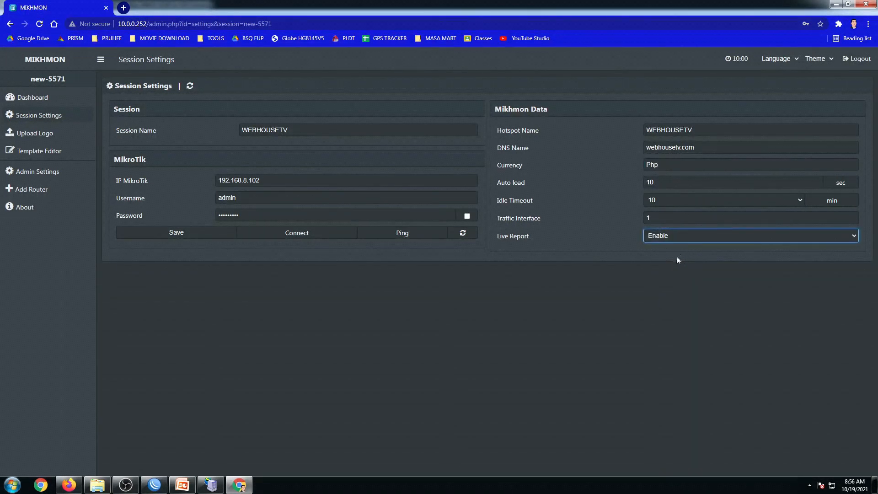
left_click(172, 239)
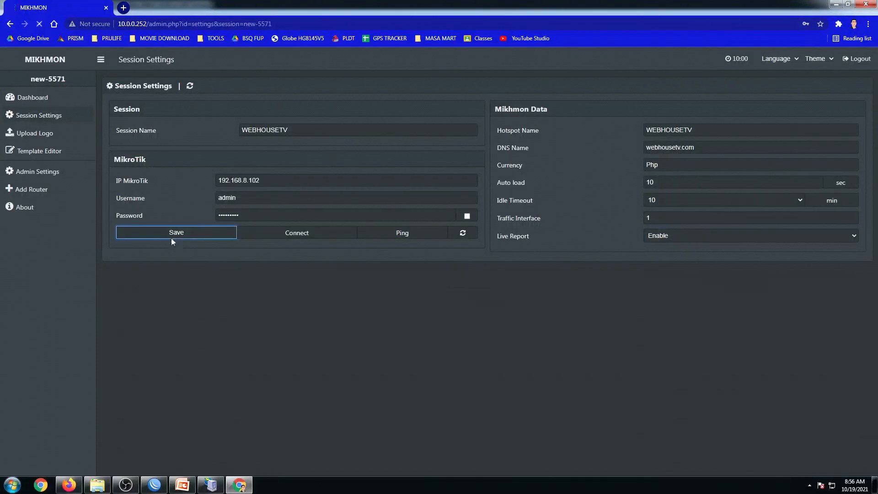
left_click(820, 38)
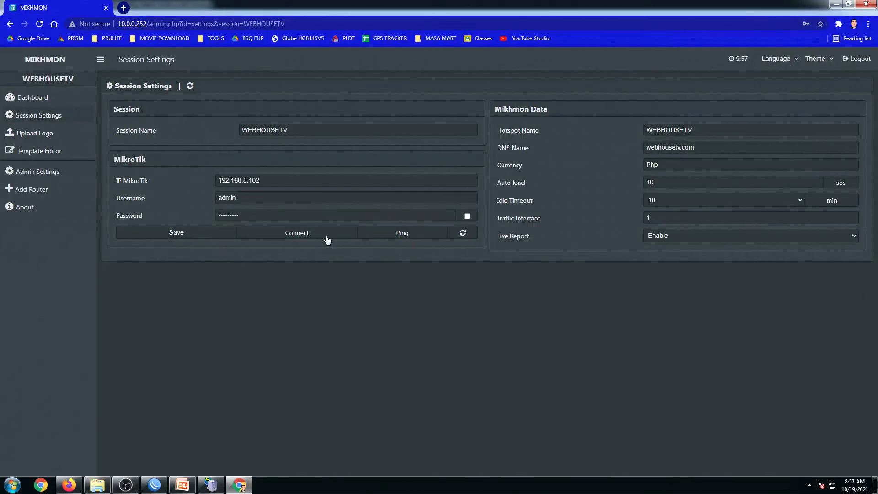
Run the ping test against the router and check the Ping OK result.
left_click(394, 236)
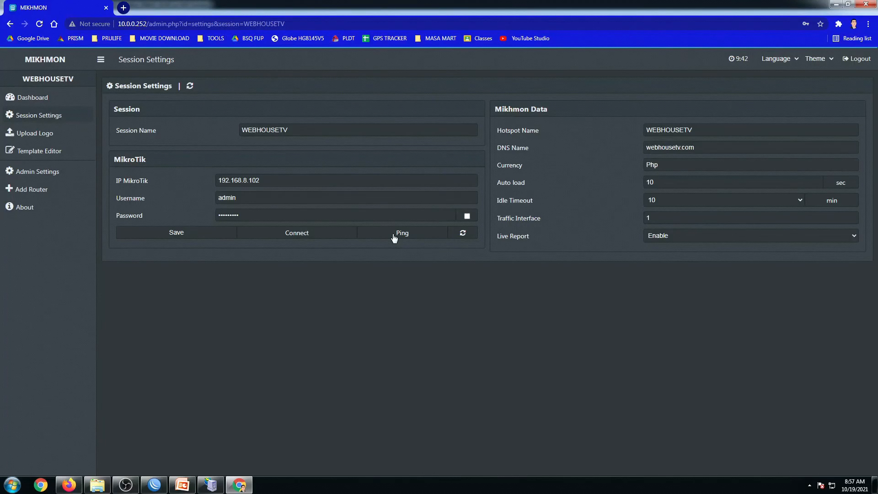
left_click(393, 235)
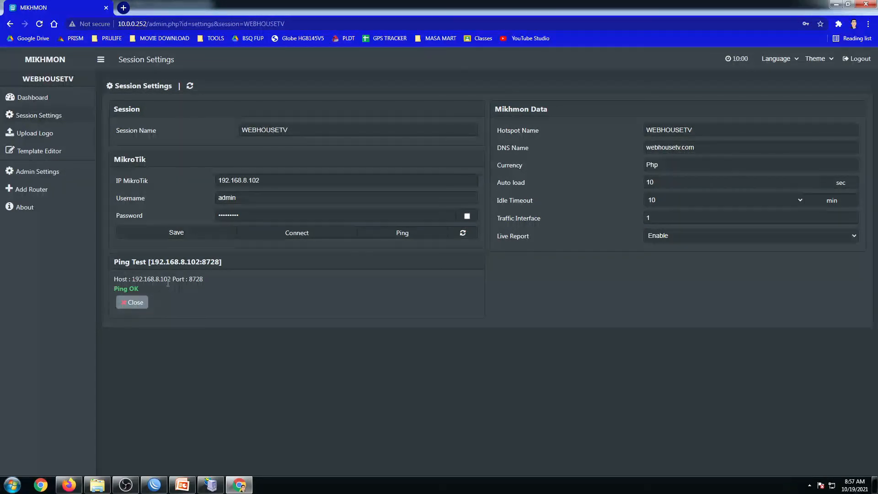
left_click_drag(160, 279, 210, 283)
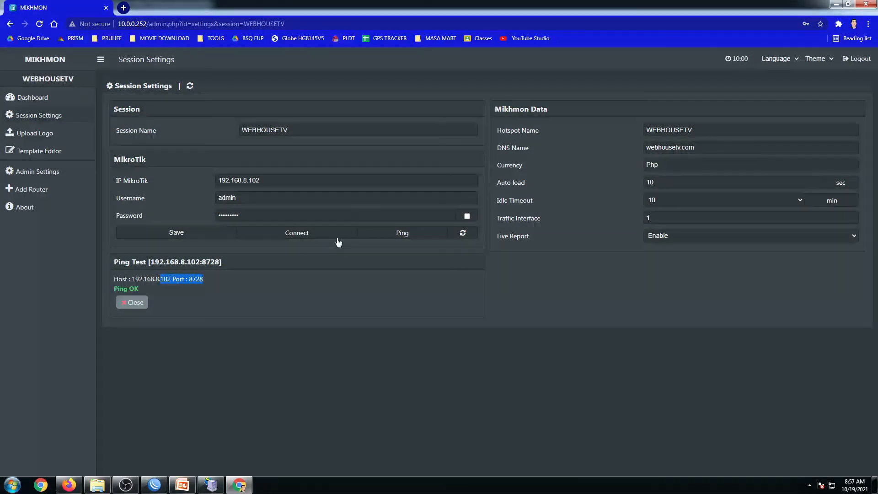
left_click(216, 273)
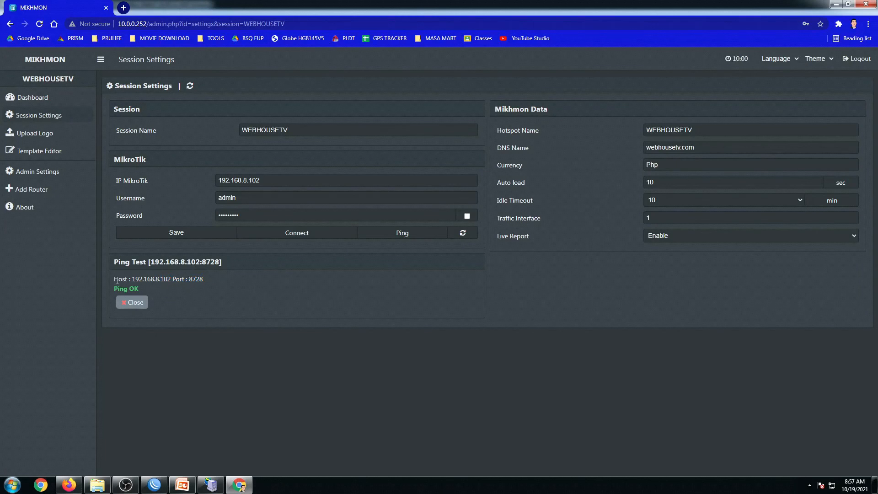
Highlight the router IP 192.168.8.102 and port 8728 in the ping result.
left_click_drag(118, 281, 200, 283)
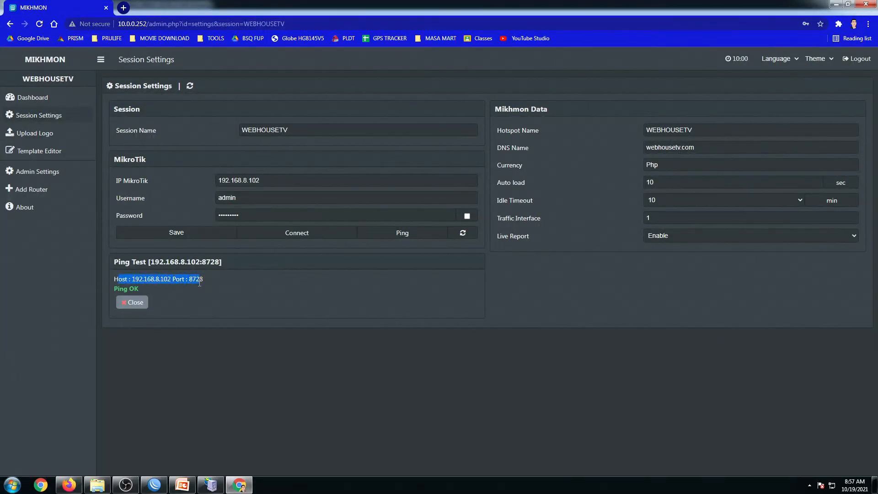
left_click(203, 285)
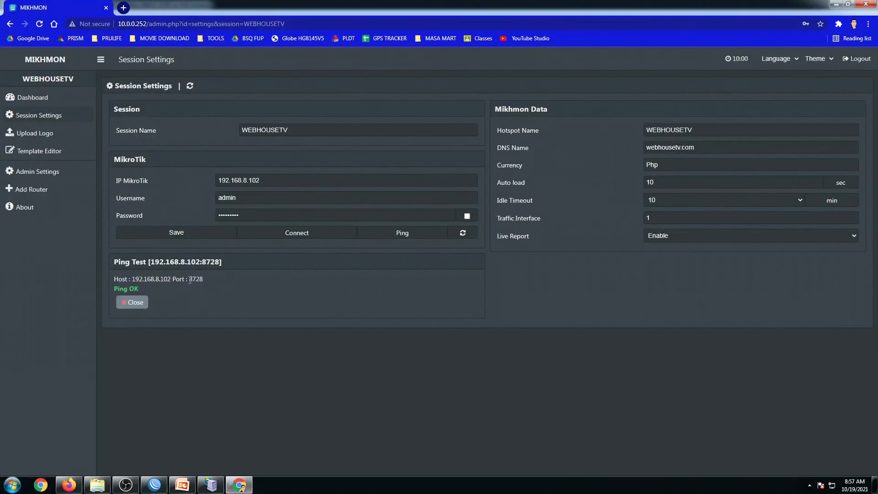
double_click(190, 279)
left_click_drag(239, 198, 217, 182)
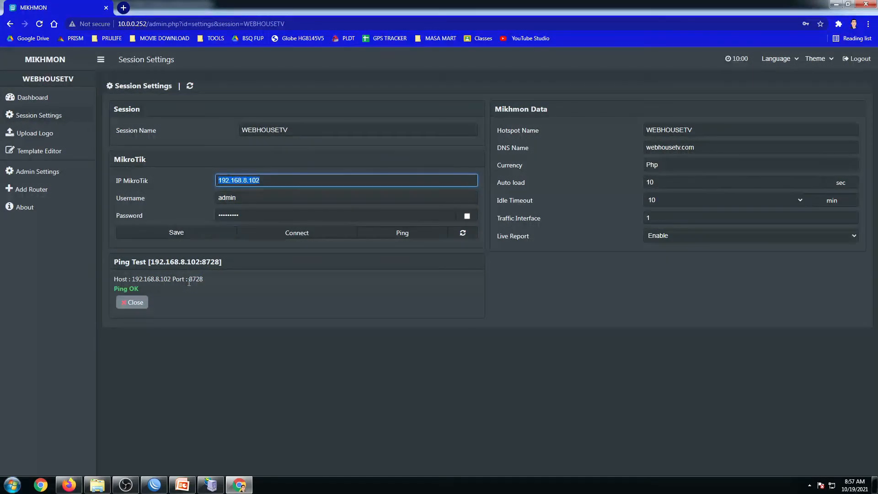
left_click_drag(187, 280, 202, 282)
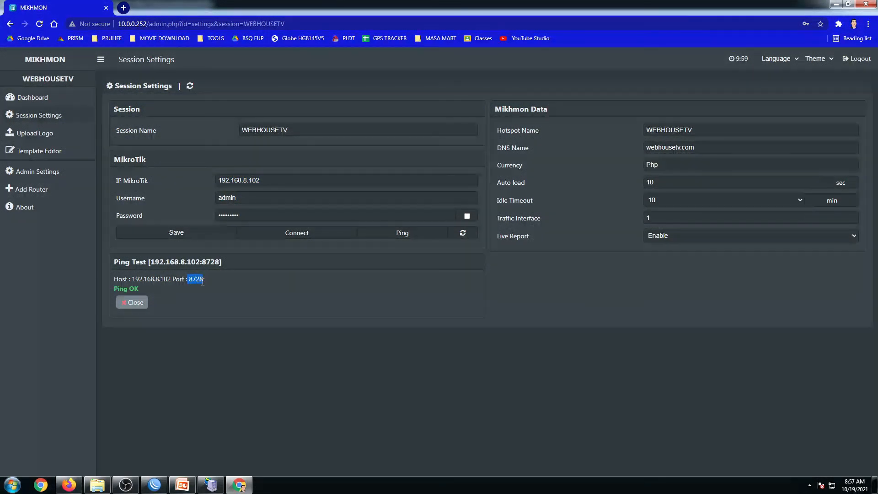
left_click(200, 290)
left_click(190, 288)
double_click(194, 289)
left_click_drag(191, 283, 202, 283)
In WinBox, close the server profile and select the api service on port 8728 under IP Services.
left_click(153, 485)
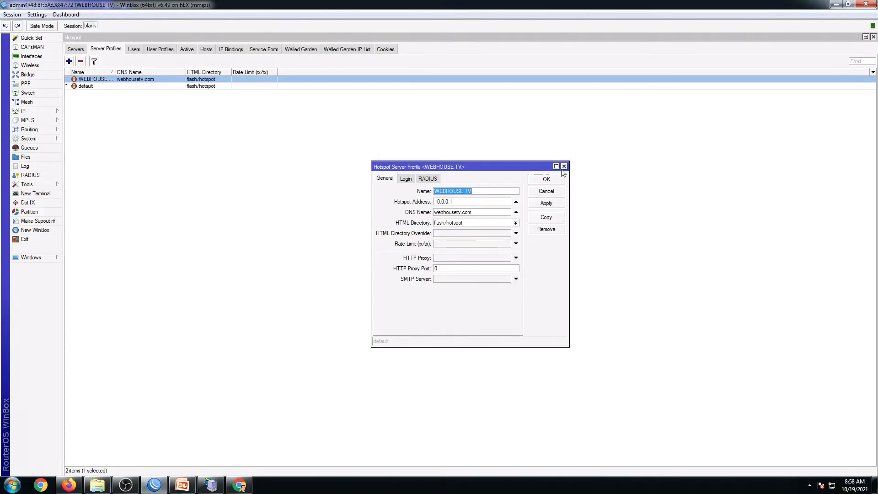
left_click(564, 168)
left_click(34, 111)
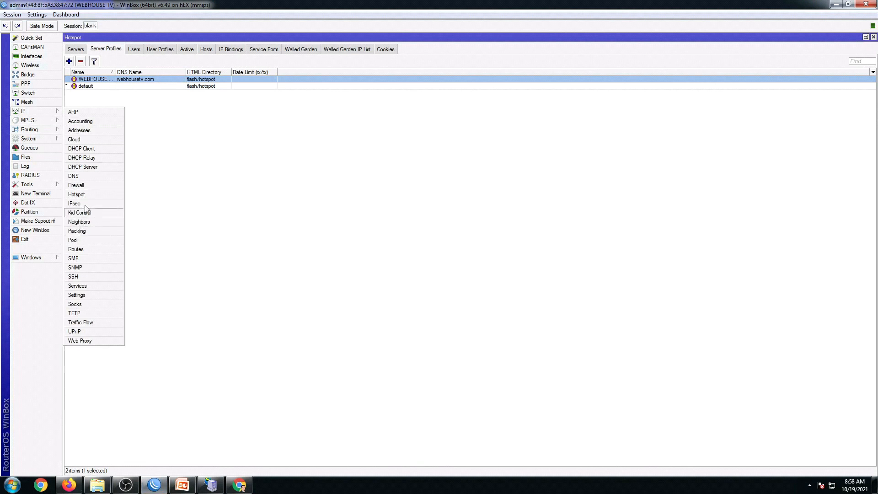
left_click(86, 287)
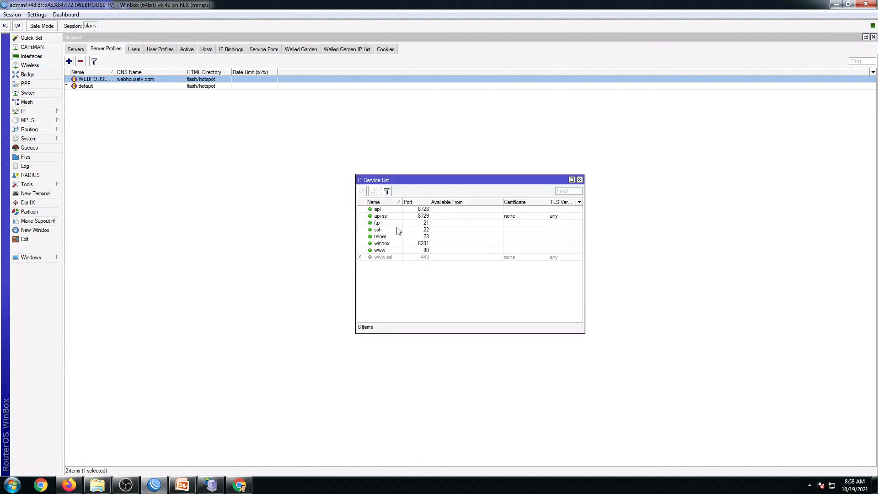
left_click(423, 210)
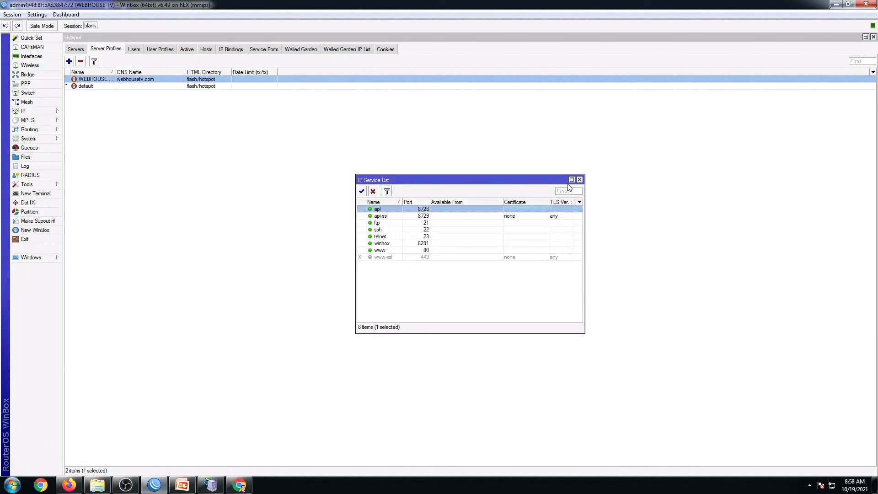
left_click(394, 223)
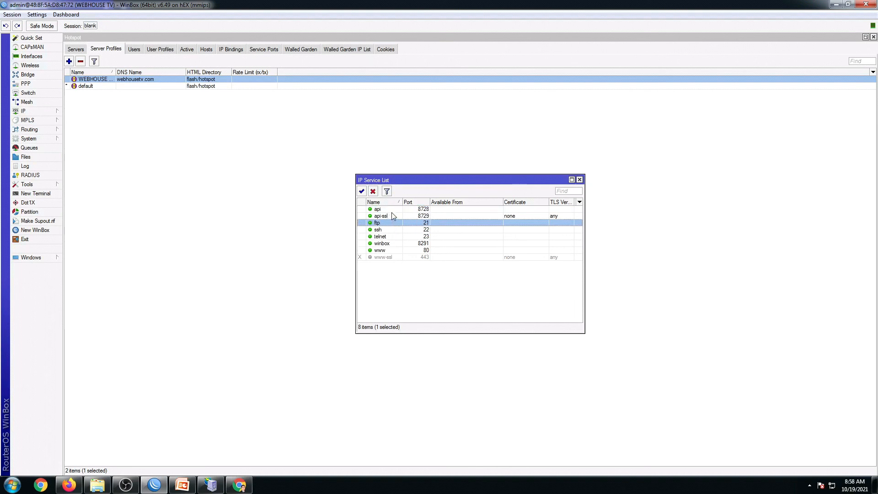
left_click(424, 210)
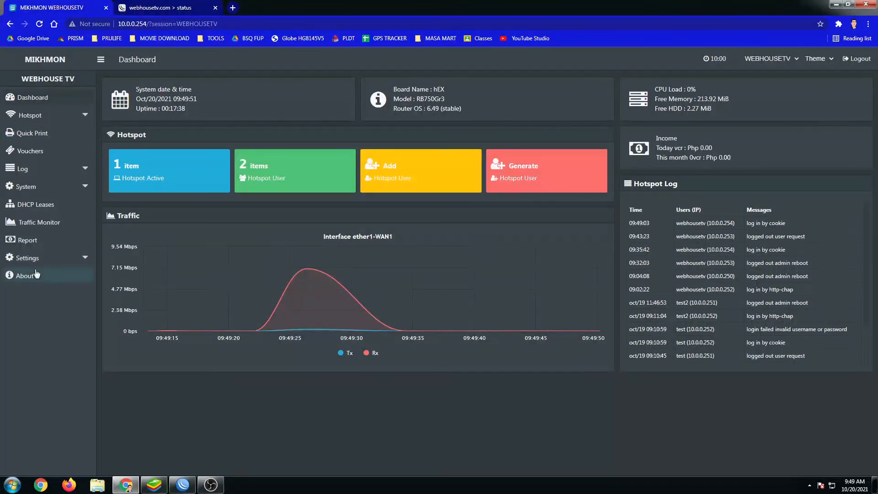
Open MIKHMON's Add User Profile form under Hotspot > User Profile.
left_click(48, 117)
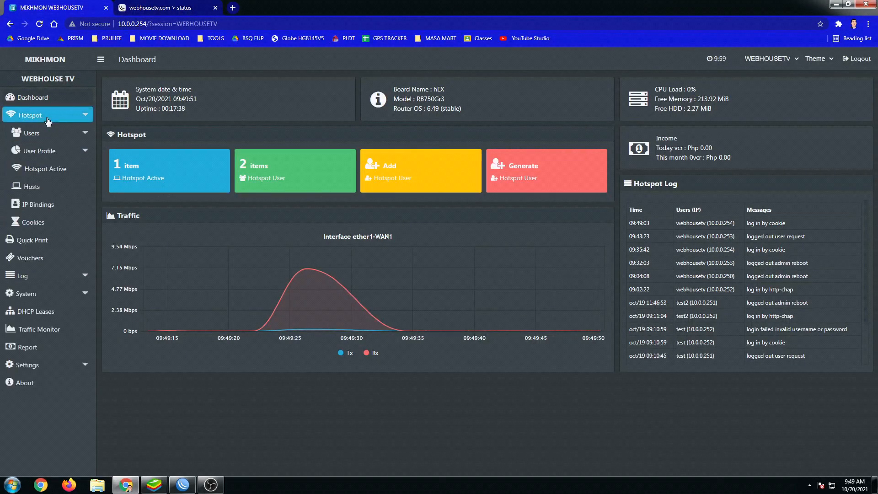
left_click(41, 153)
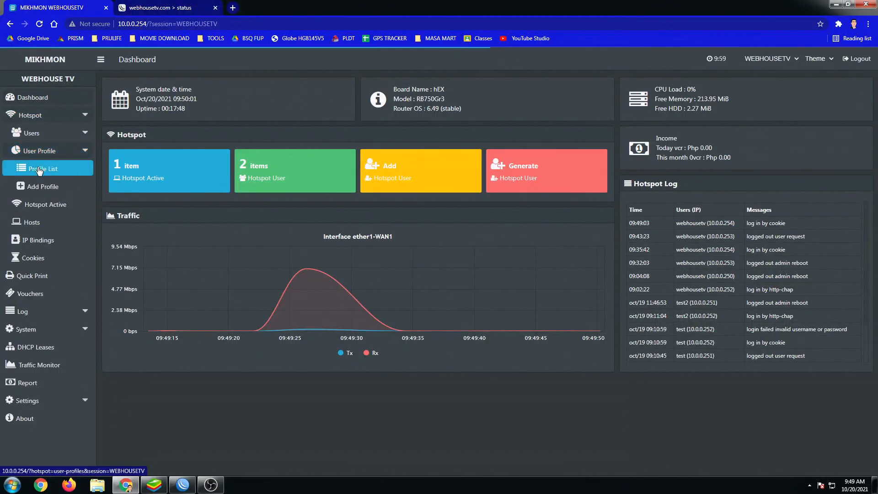
left_click(41, 191)
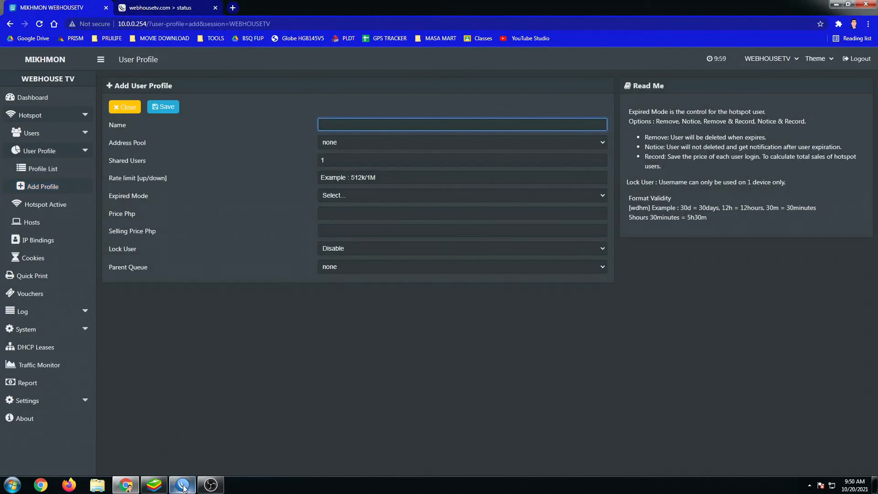
Show the hotspot user profiles list in WinBox.
mouse_move(182, 488)
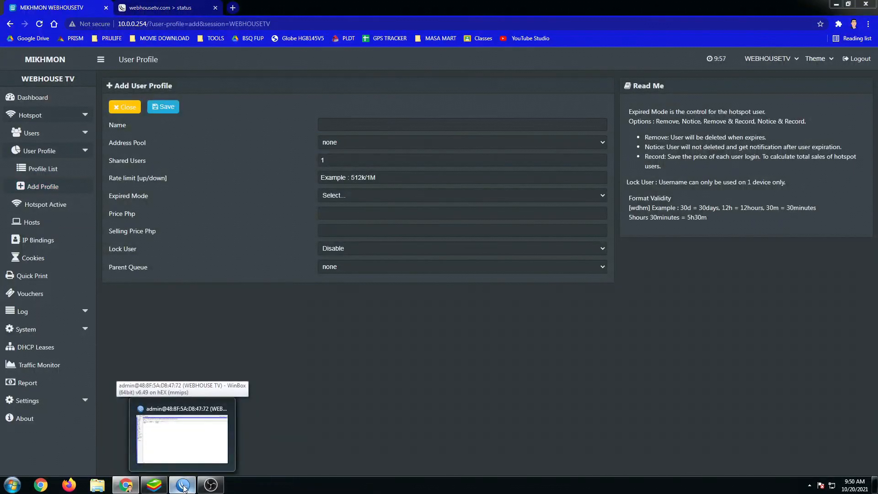
left_click(183, 487)
left_click(156, 49)
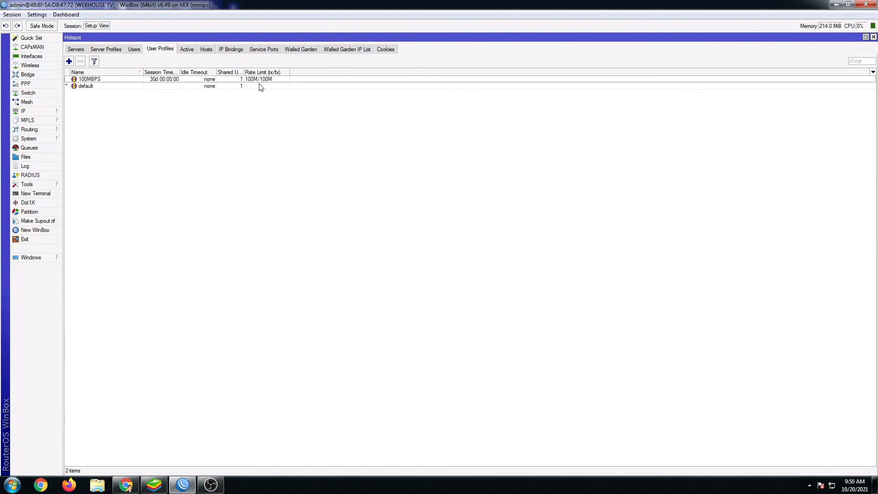
Select the 100MBPS profile in WinBox, then return to MIKHMON's Add User Profile form.
left_click(97, 80)
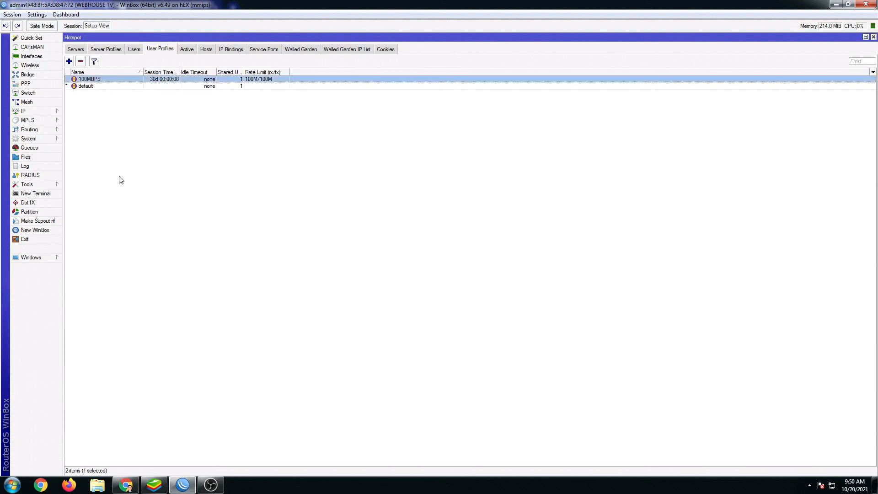
left_click(133, 485)
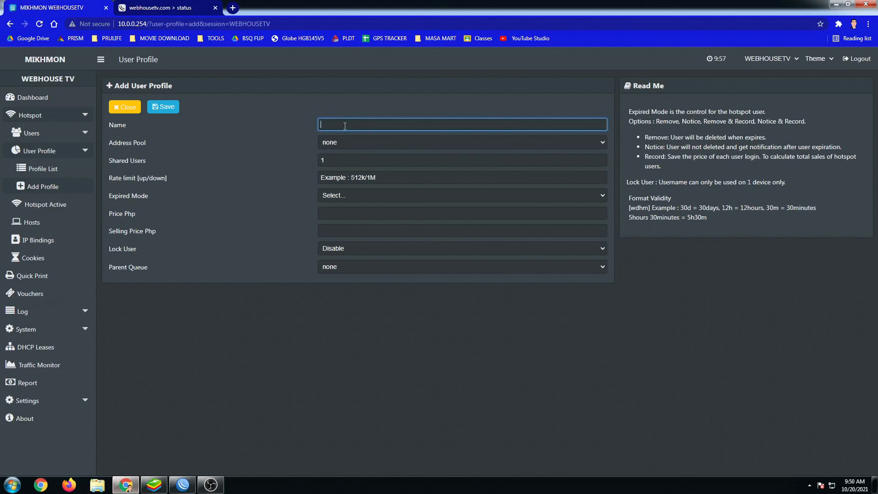
Enter name 10MBPS, dhcp pool, 1 shared user, 10M/10M rate limit and Notice & Record expiry.
type("10MBPS")
left_click(326, 141)
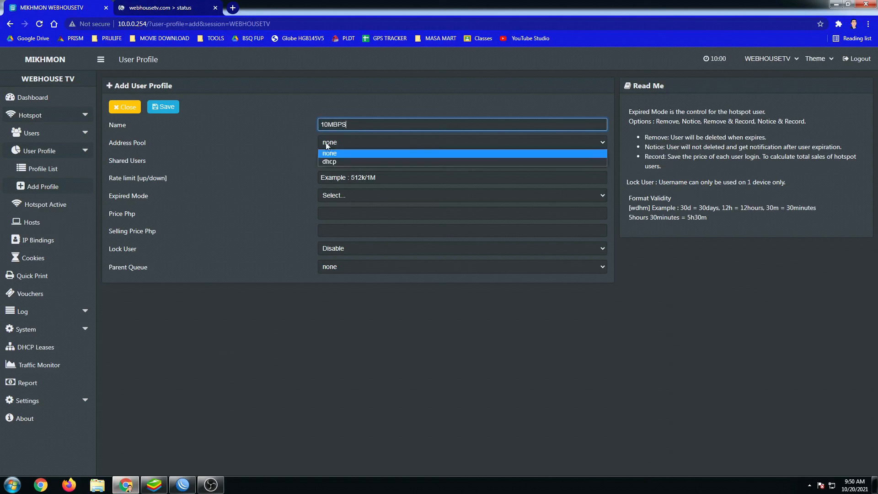
left_click(336, 162)
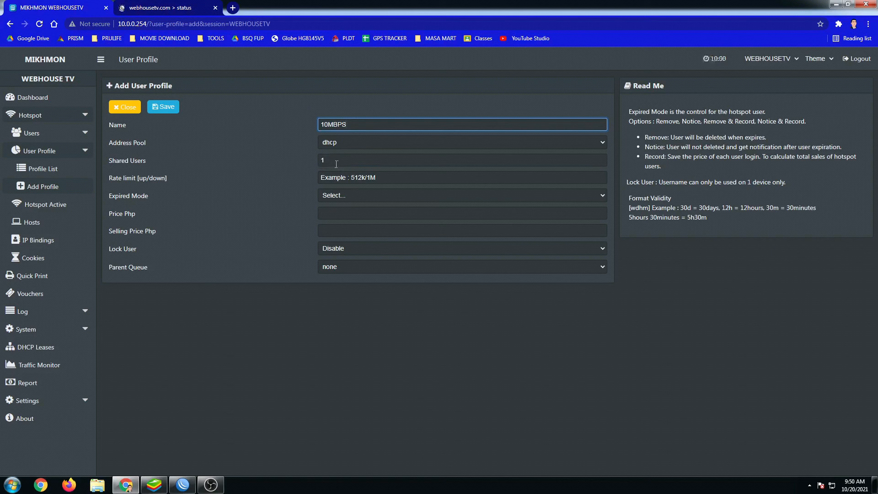
double_click(336, 163)
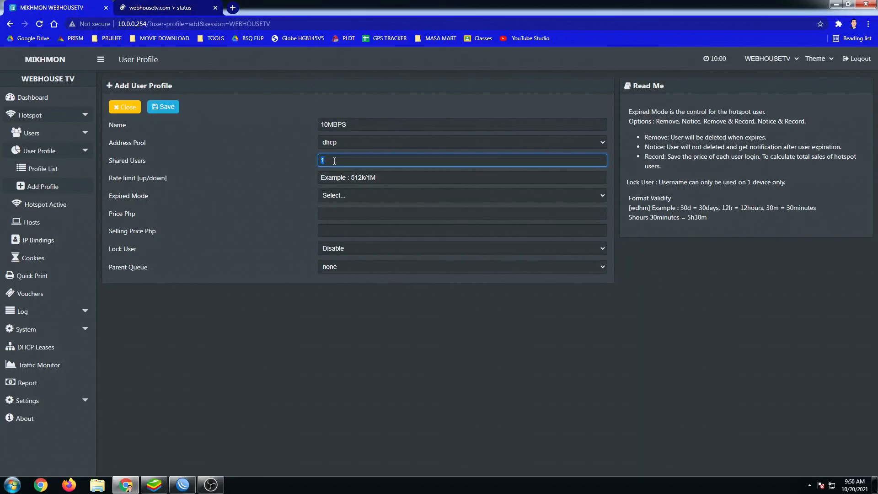
left_click(334, 161)
left_click(346, 179)
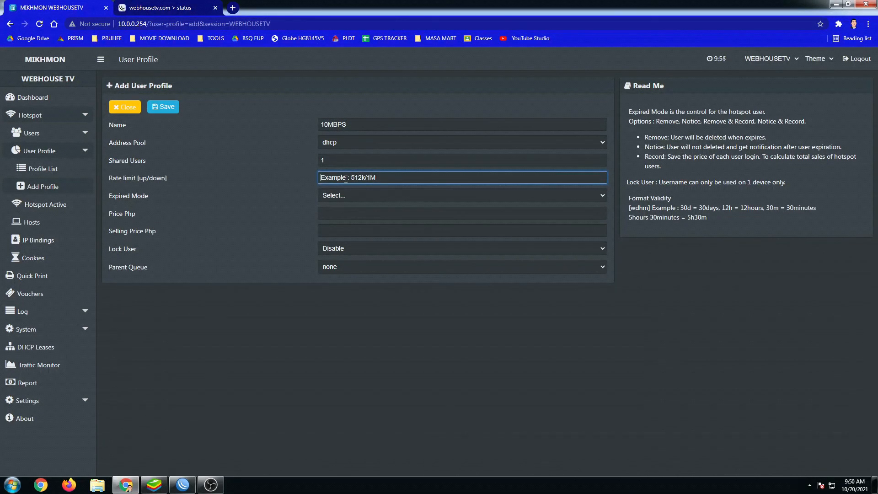
type("10M/10M")
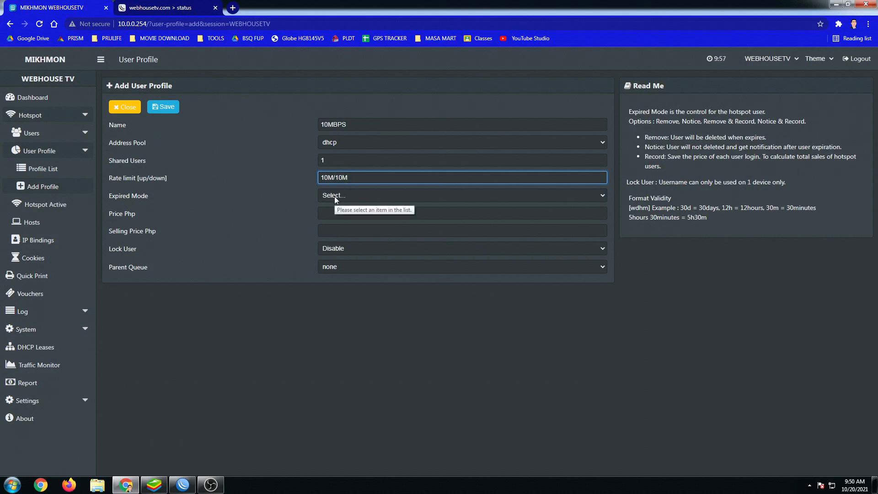
left_click(335, 196)
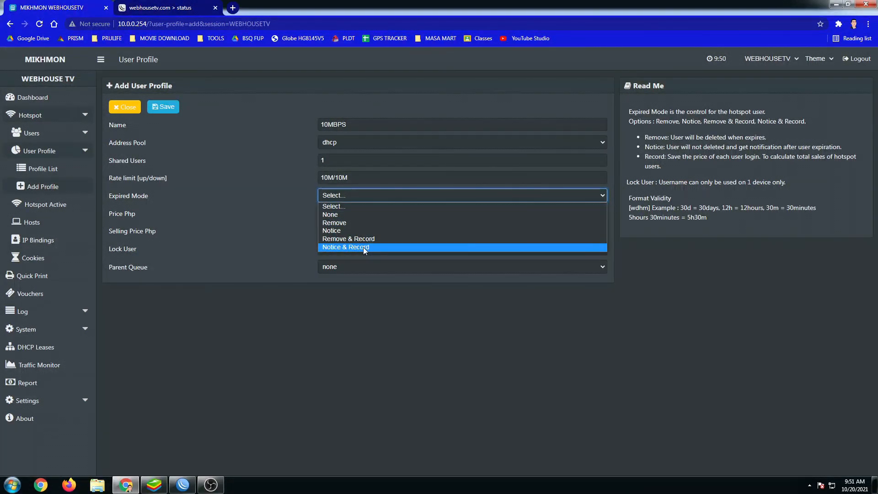
left_click(364, 247)
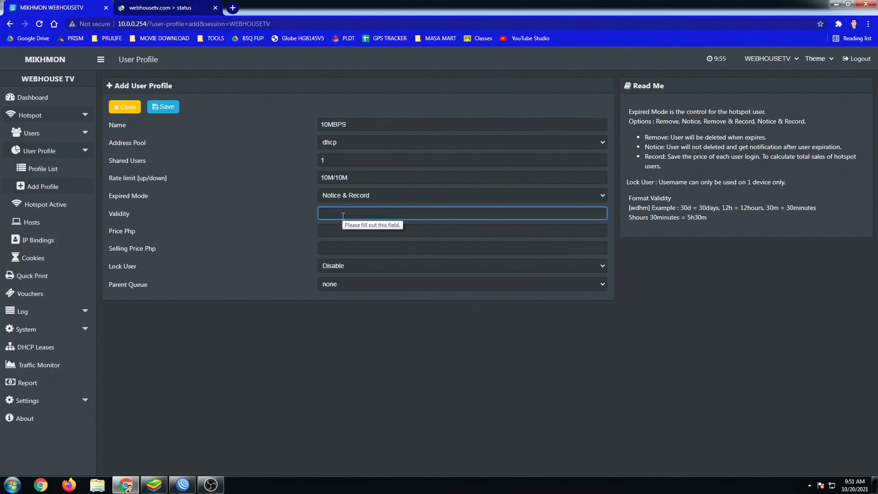
left_click_drag(350, 125, 297, 125)
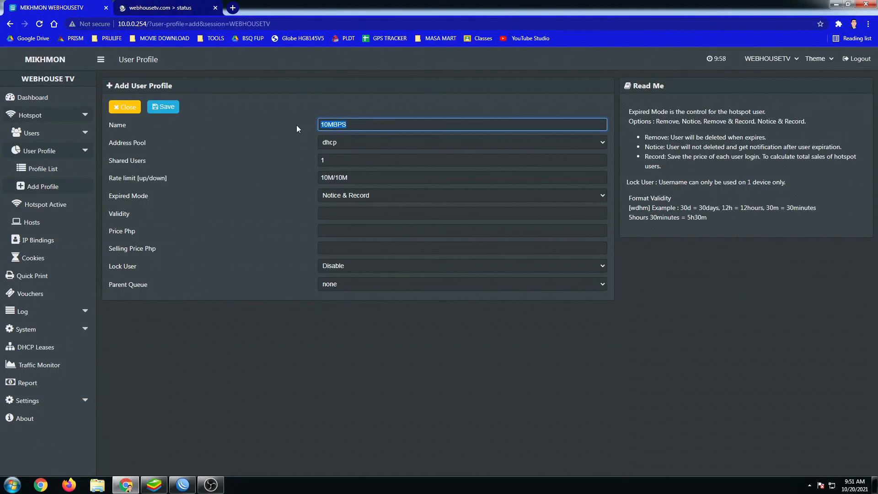
Rename the profile to 1DAY with 1d validity, price 25 and selling price 25.
type("1DAY")
left_click(342, 214)
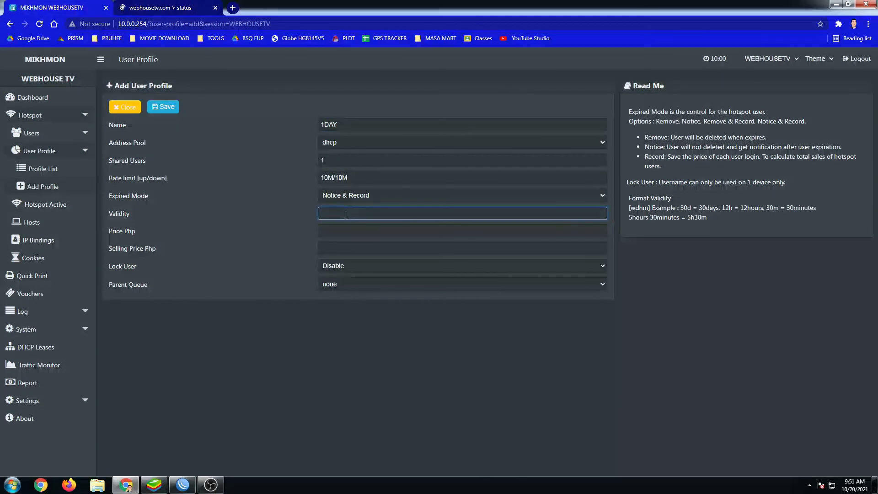
type("1")
type("d")
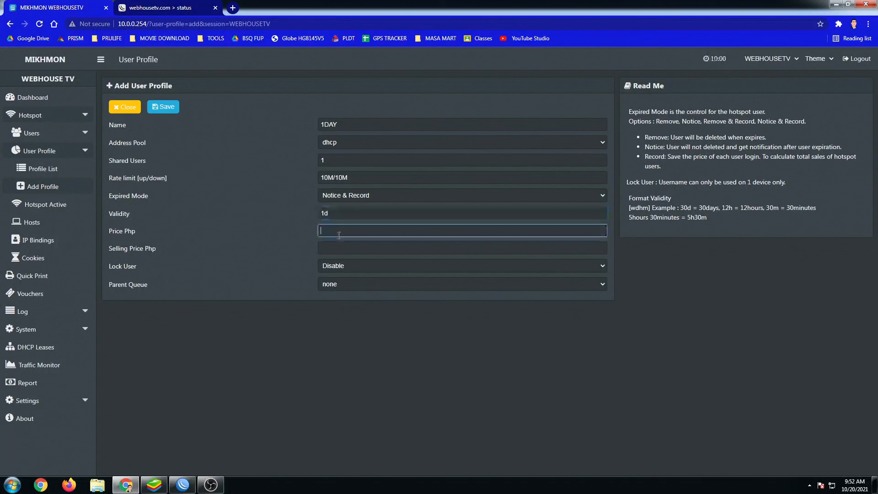
left_click(339, 235)
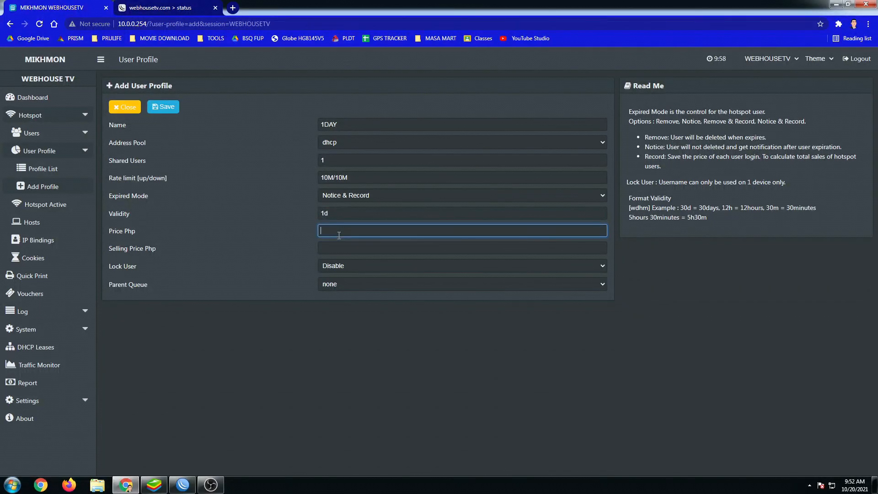
type("25")
key("Tab")
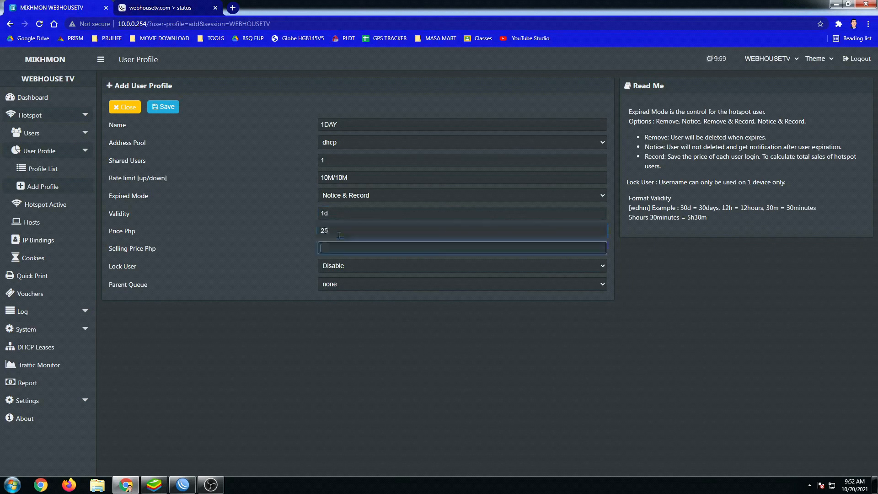
type("25")
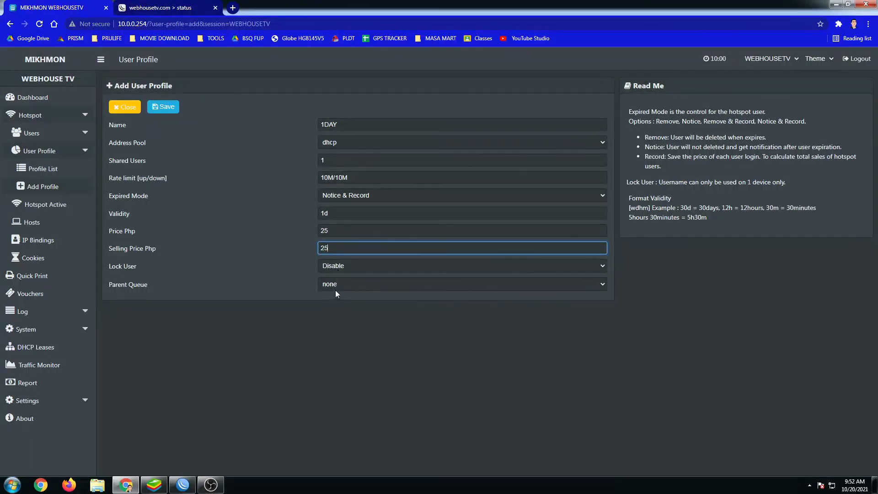
Leave parent queue as none, save the 1DAY profile and close the form.
left_click(346, 287)
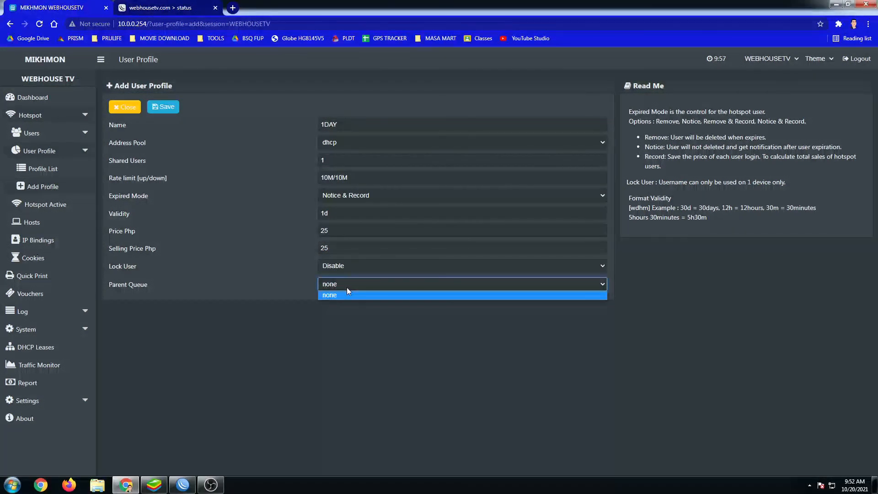
left_click(347, 294)
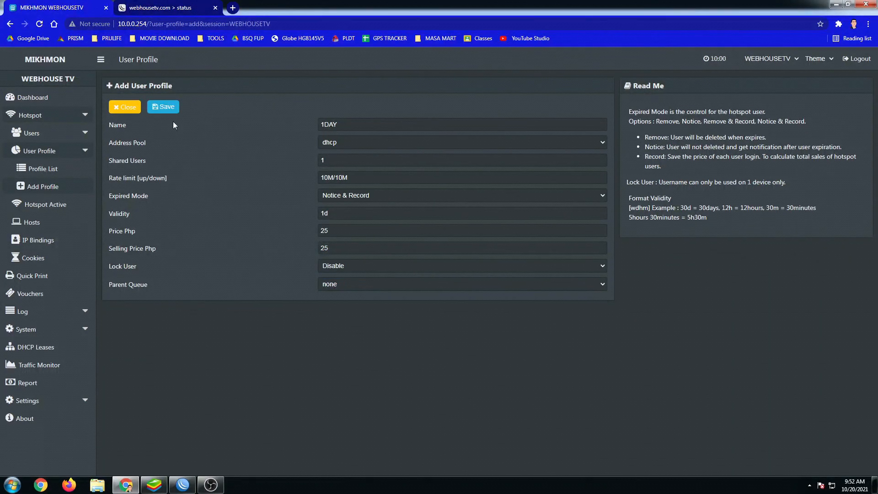
left_click(163, 107)
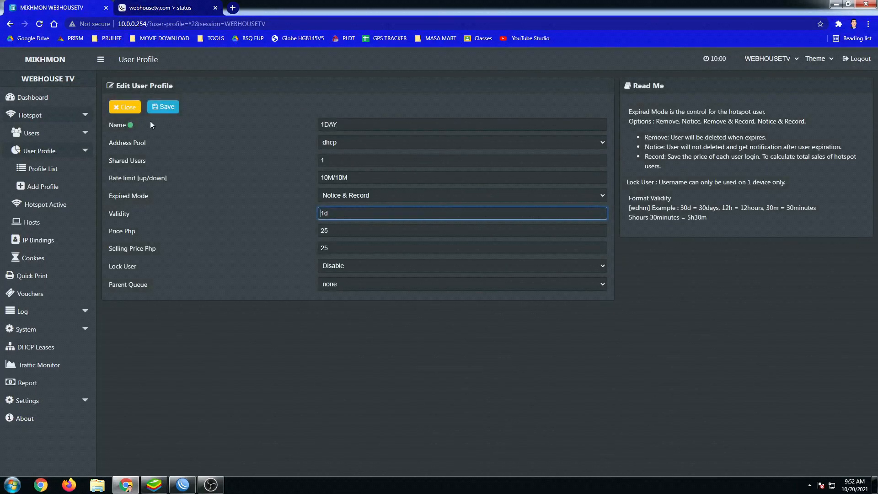
left_click(121, 108)
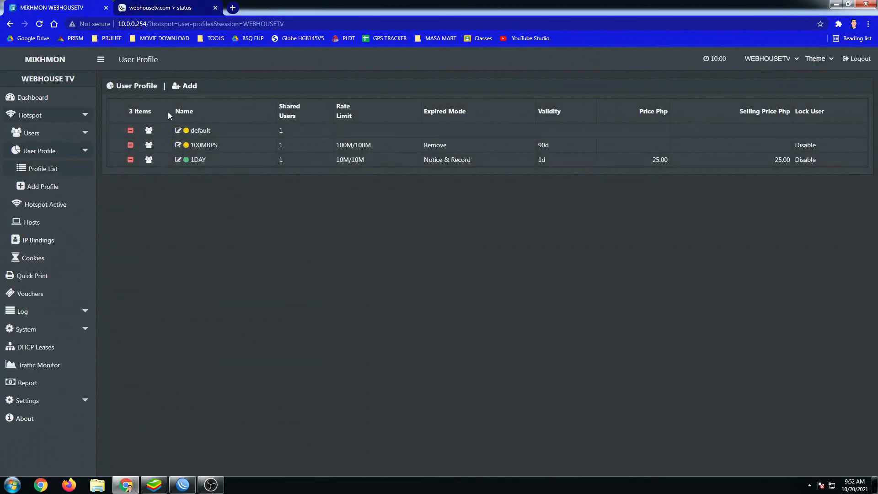
Start a new profile named 1HOUR with dhcp pool, 3M/3M rate limit and Notice & Record.
left_click(189, 88)
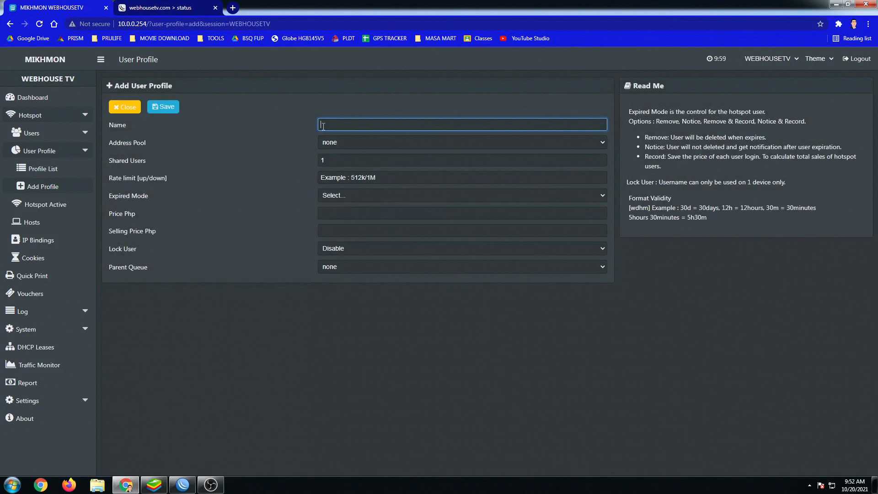
type("1HOUR")
left_click(353, 142)
left_click(330, 162)
left_click(341, 178)
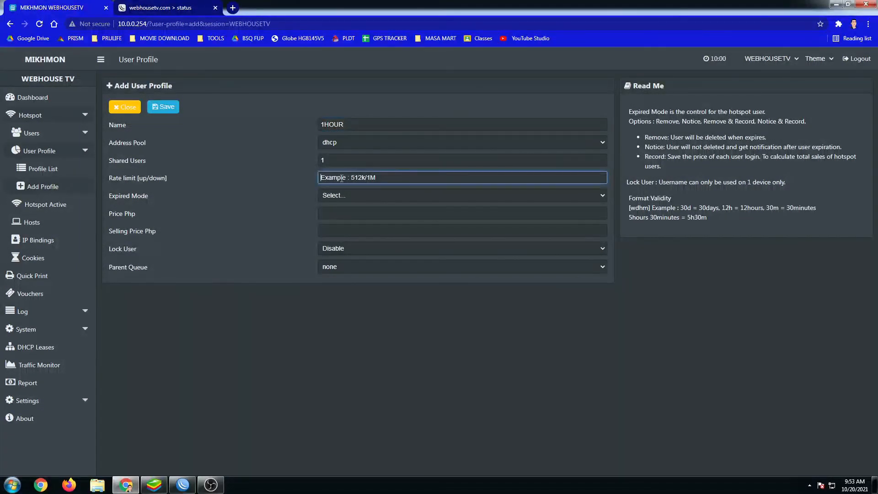
type("3M/3M")
left_click(333, 197)
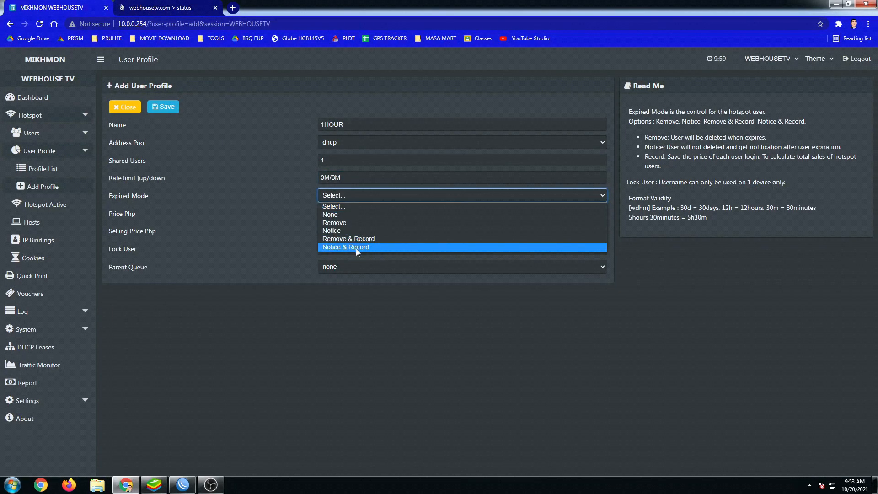
left_click(357, 247)
Give 1HOUR a 1h validity, price 5 and selling price 5, then save it.
left_click(330, 214)
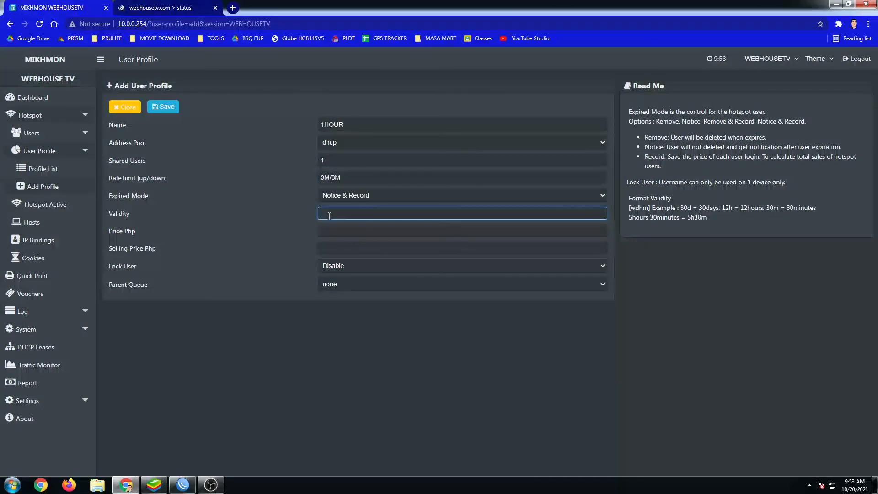
type("1h")
left_click(331, 228)
type("5")
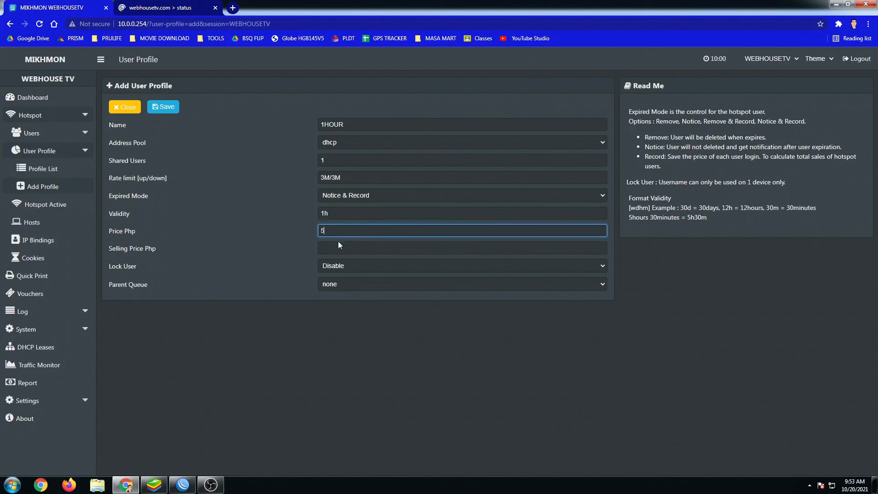
left_click(336, 243)
type("5")
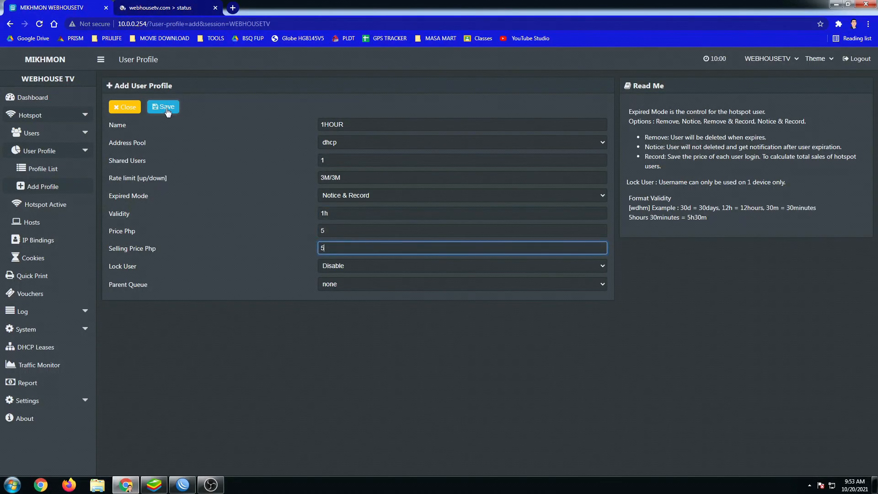
left_click(166, 108)
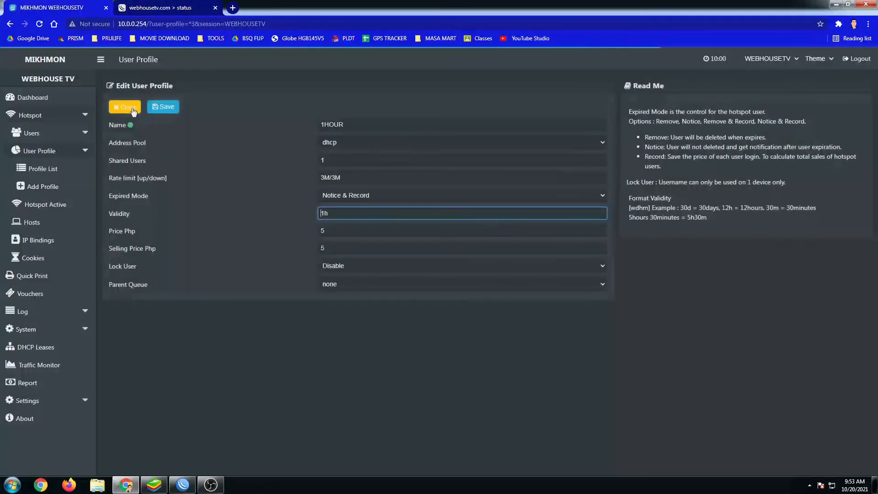
left_click(132, 109)
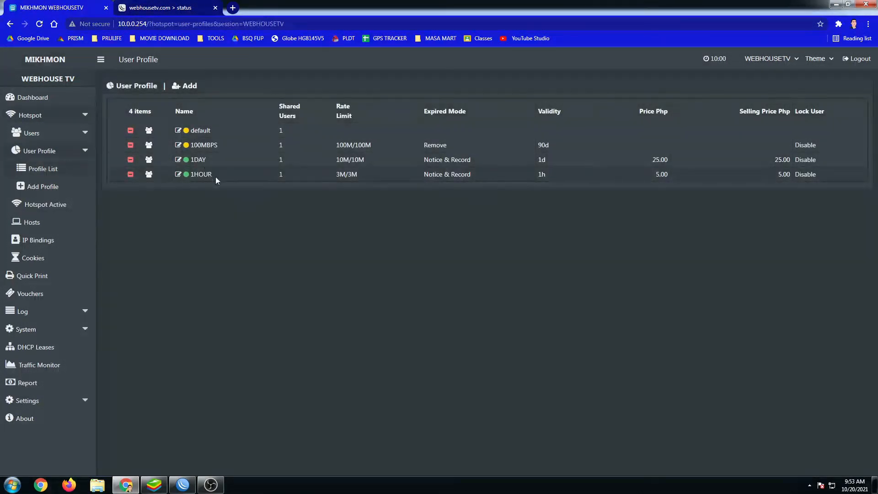
left_click(183, 485)
Check that the new 1DAY and 1HOUR profiles appear in WinBox's user profiles.
left_click(189, 232)
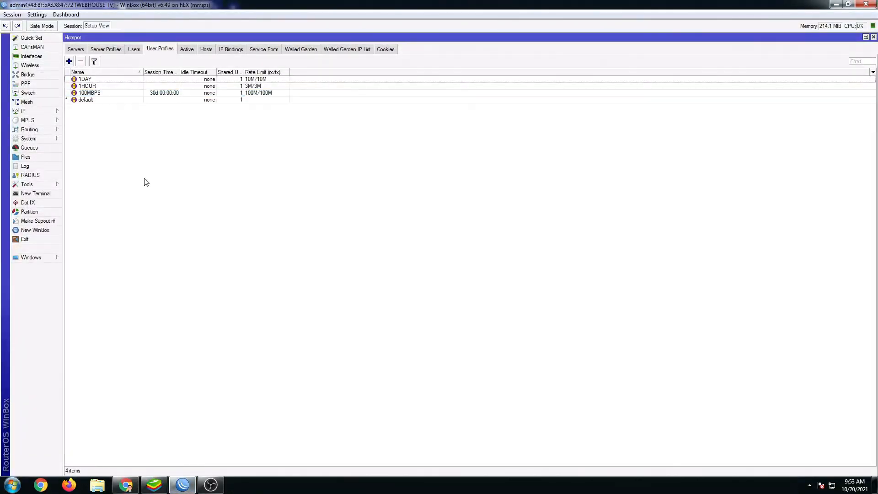
left_click(92, 81)
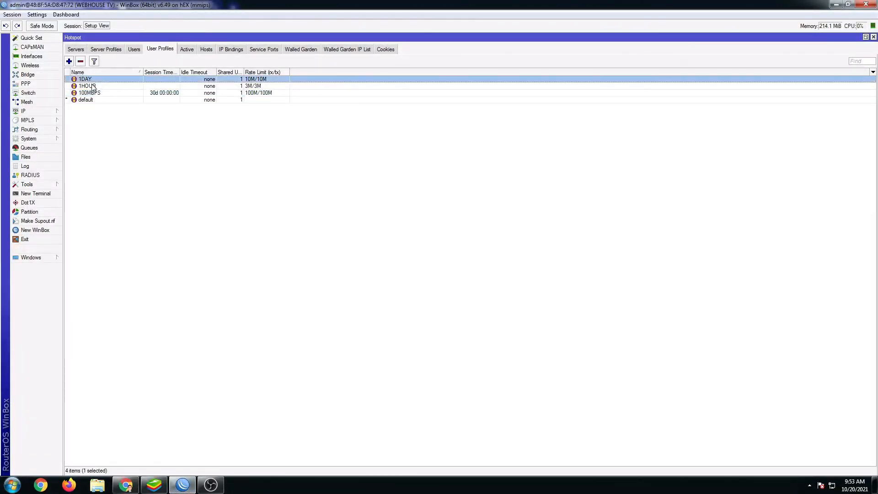
left_click(86, 87)
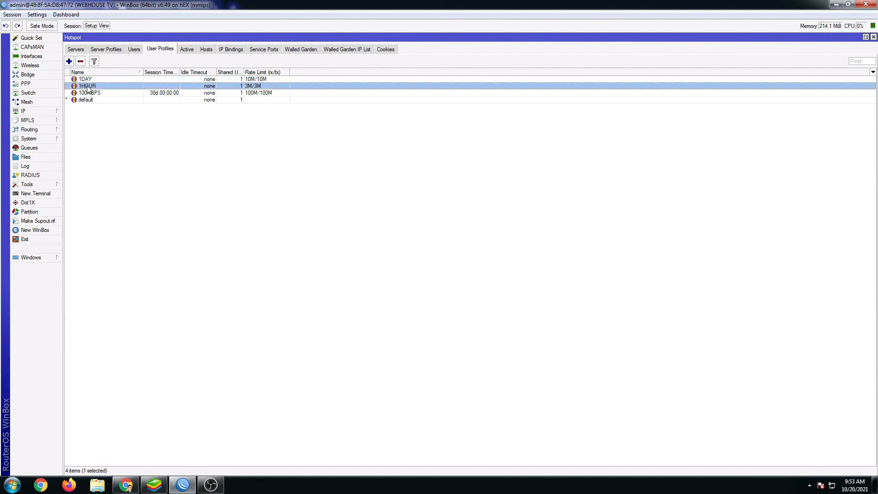
Look at the existing 100MBPS hotspot user in WinBox, then return to MIKHMON.
left_click(134, 51)
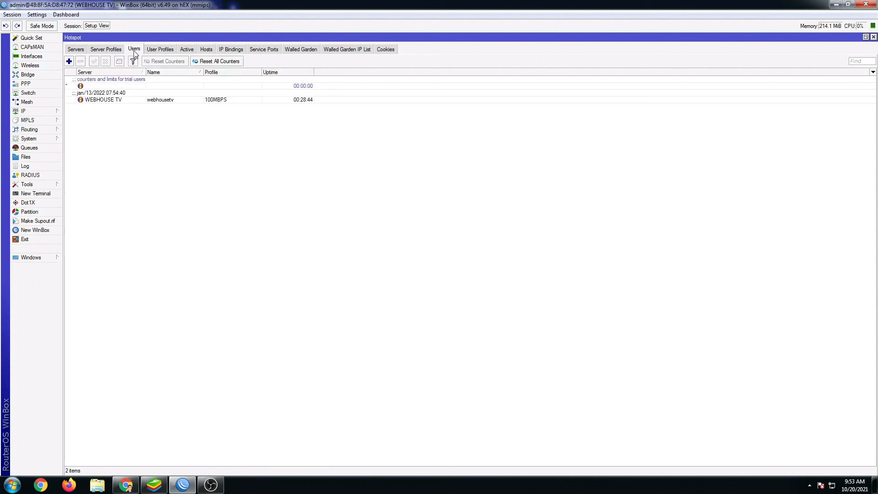
left_click(120, 99)
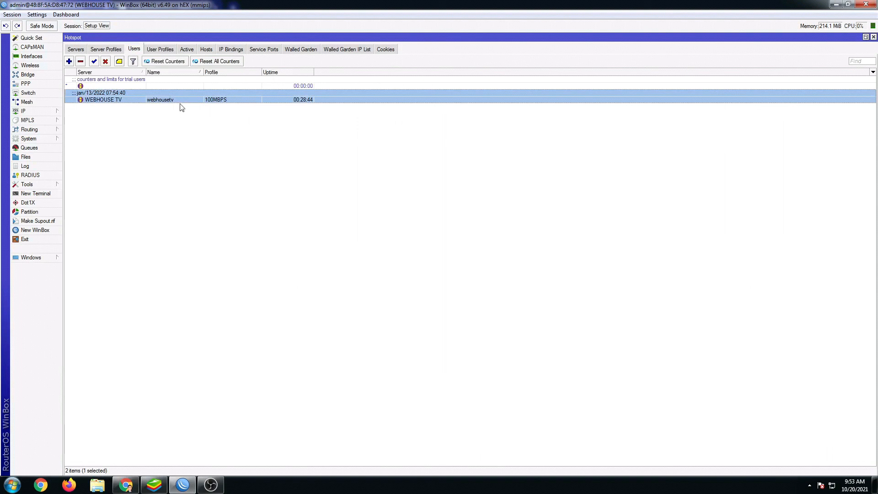
left_click(131, 491)
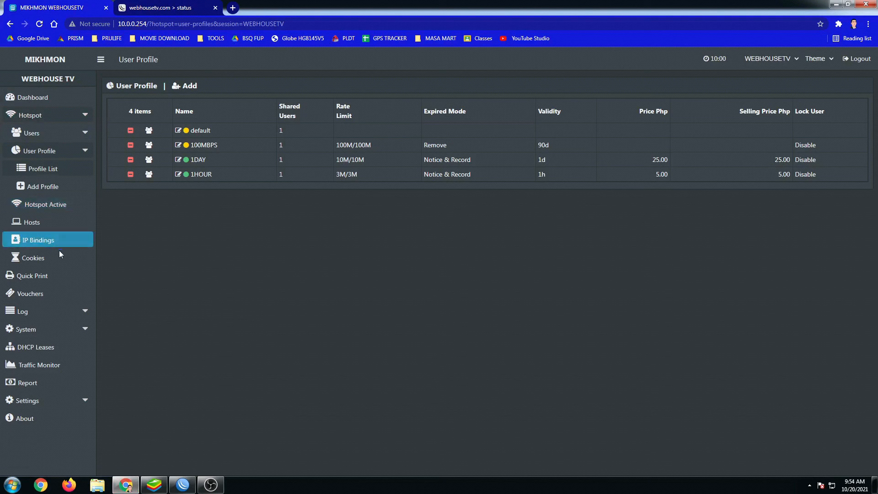
Open the Vouchers overview and point out the empty 1HOUR voucher count.
left_click(28, 296)
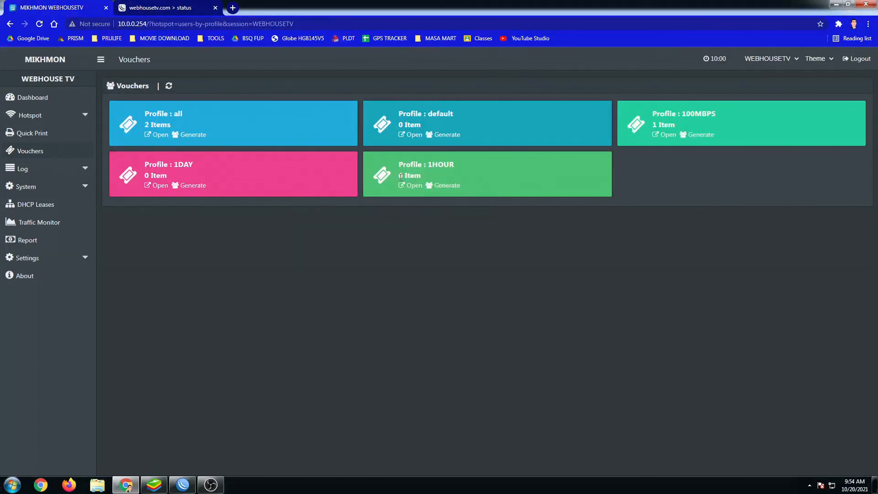
left_click_drag(398, 176, 421, 176)
left_click(439, 222)
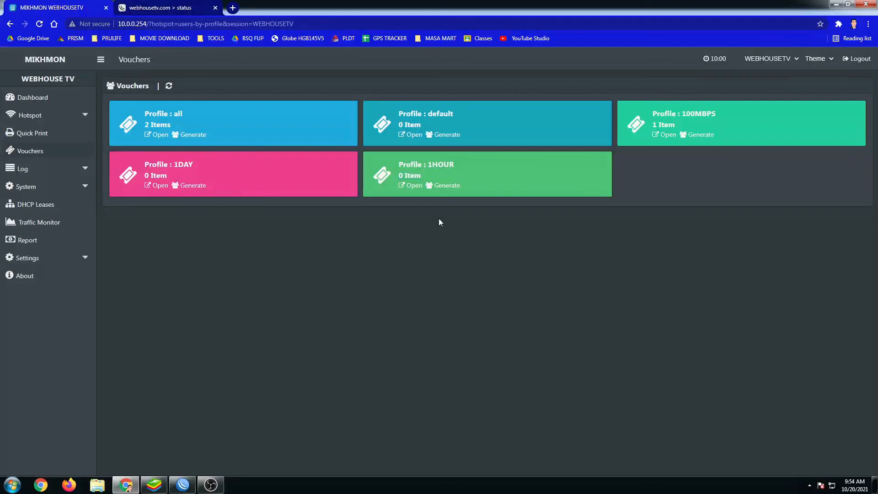
Start a 1HOUR voucher batch with quantity 10 on server WEBHOUSE TV.
left_click(447, 187)
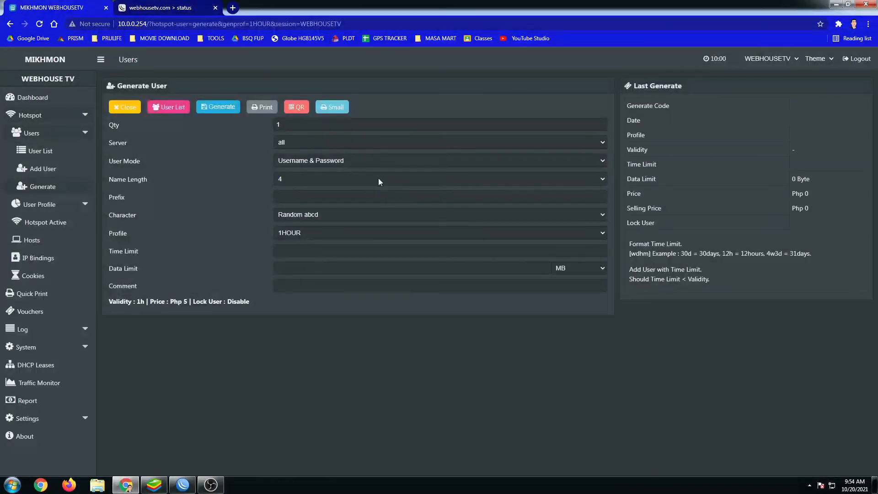
left_click_drag(308, 127, 265, 130)
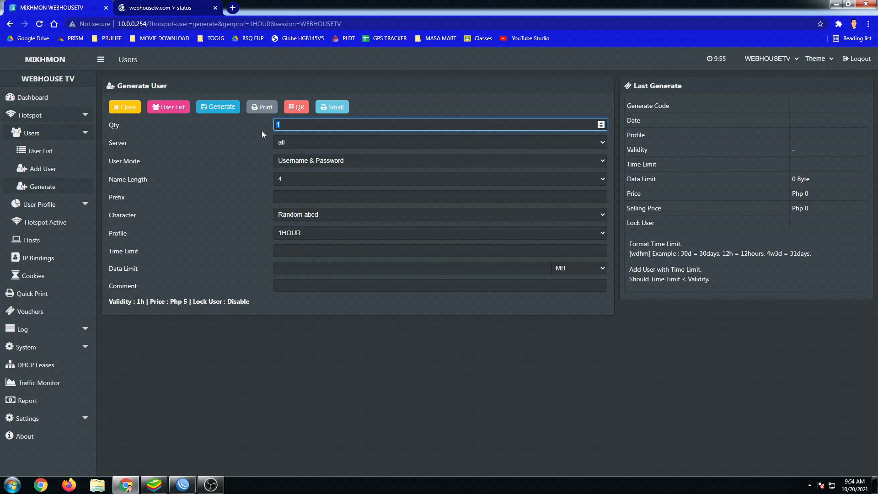
type("0")
left_click(303, 144)
left_click(305, 160)
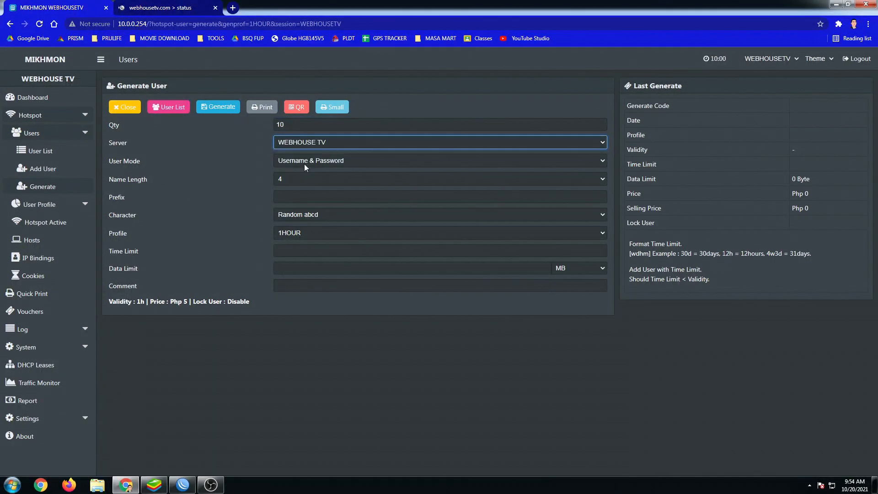
Set user mode to Username = Password and name length to 6.
left_click(301, 163)
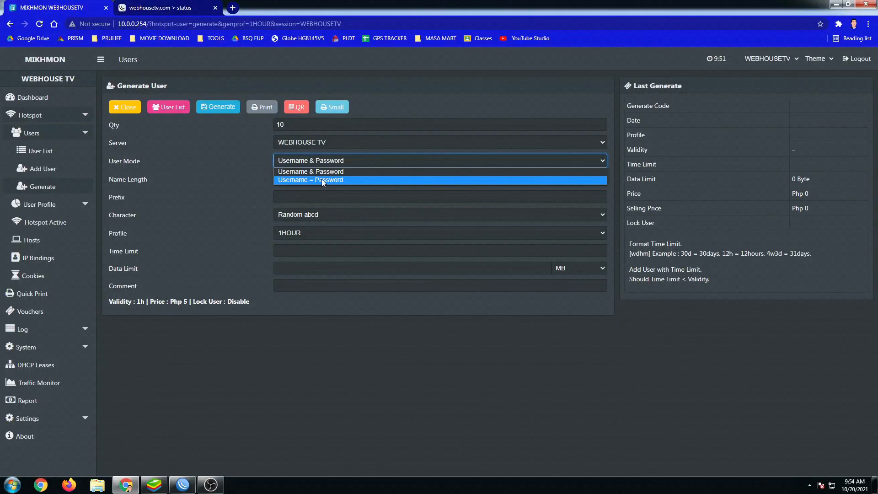
left_click(322, 179)
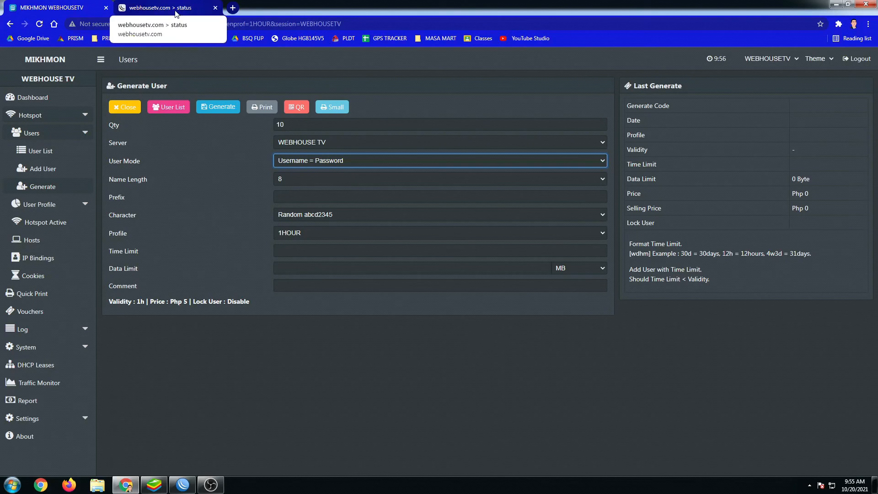
left_click(293, 180)
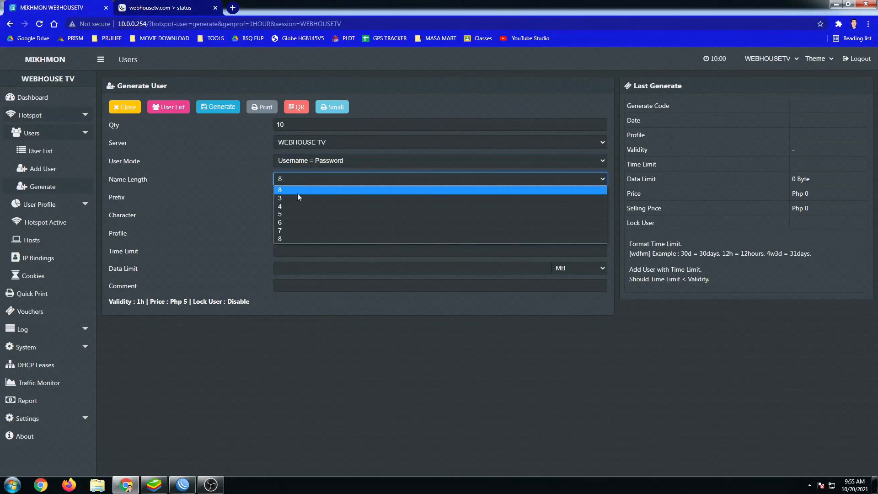
left_click(285, 225)
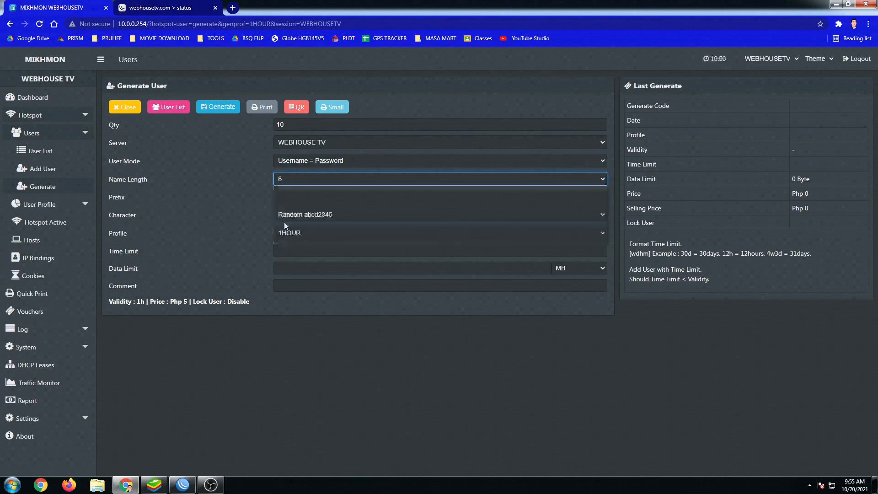
left_click(296, 198)
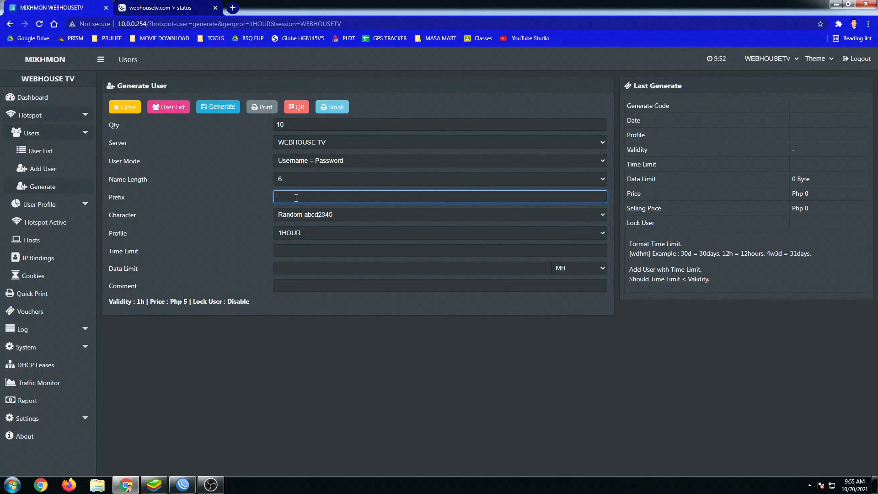
left_click(307, 215)
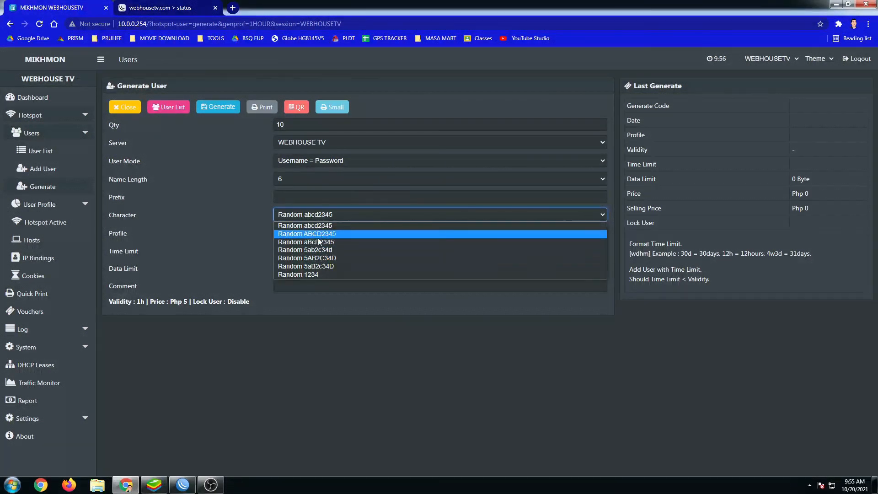
Keep Random abcd2345 characters and the 1HOUR profile, then generate the 10 vouchers.
left_click(311, 226)
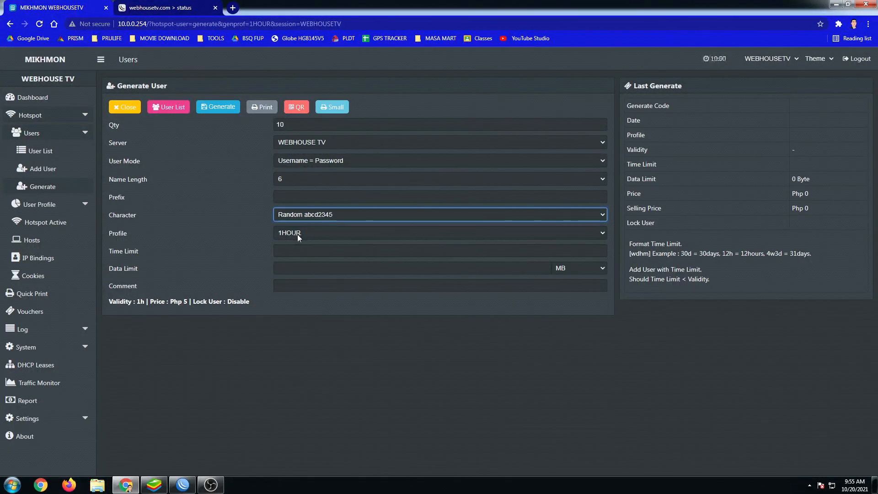
left_click(298, 234)
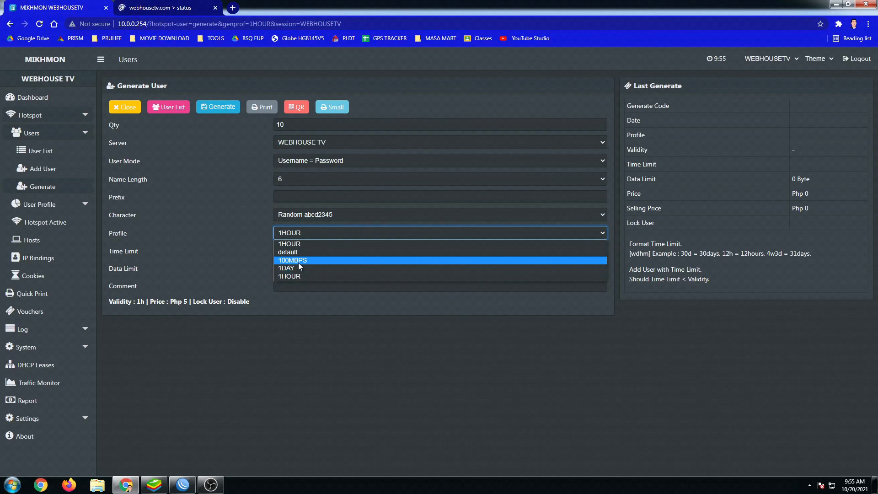
left_click(294, 241)
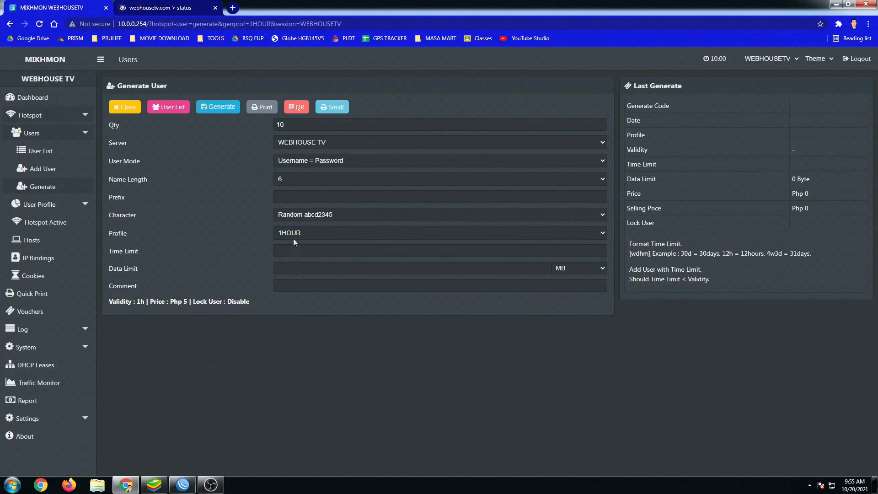
left_click(295, 236)
left_click(293, 241)
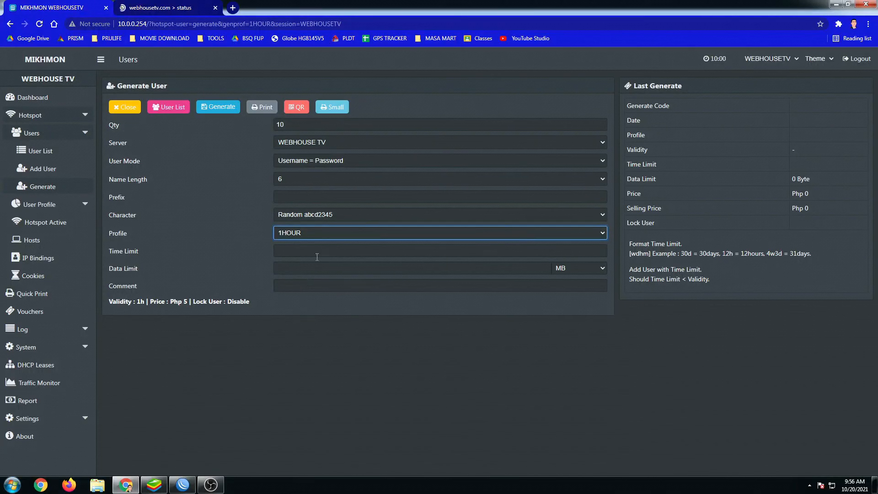
double_click(277, 125)
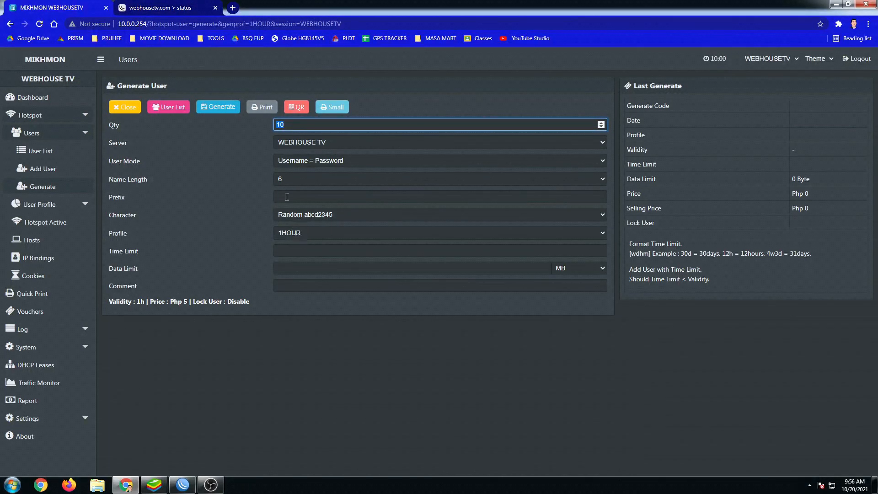
left_click(227, 109)
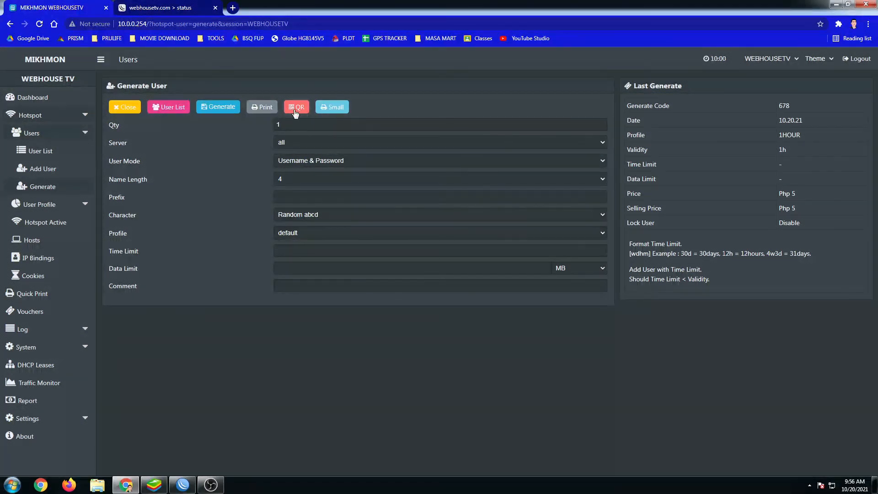
Print the ten 1HOUR vouchers with Save as PDF, saving the file to the Desktop.
left_click(266, 109)
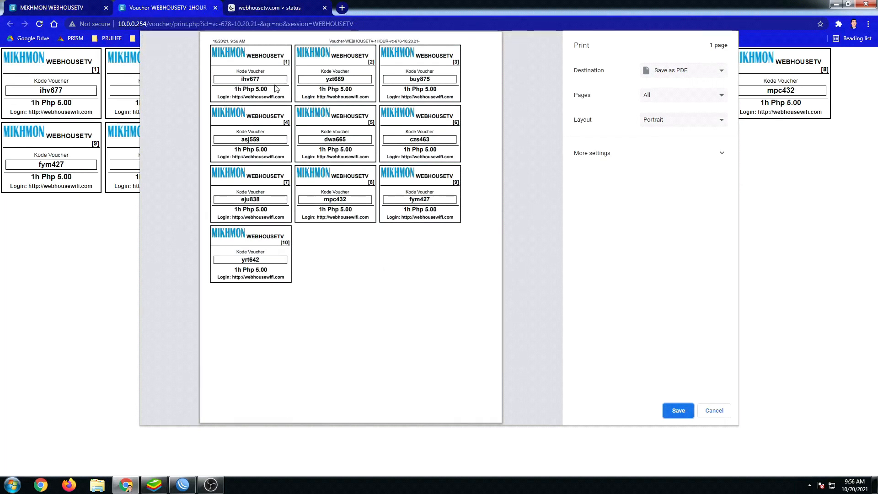
left_click(667, 76)
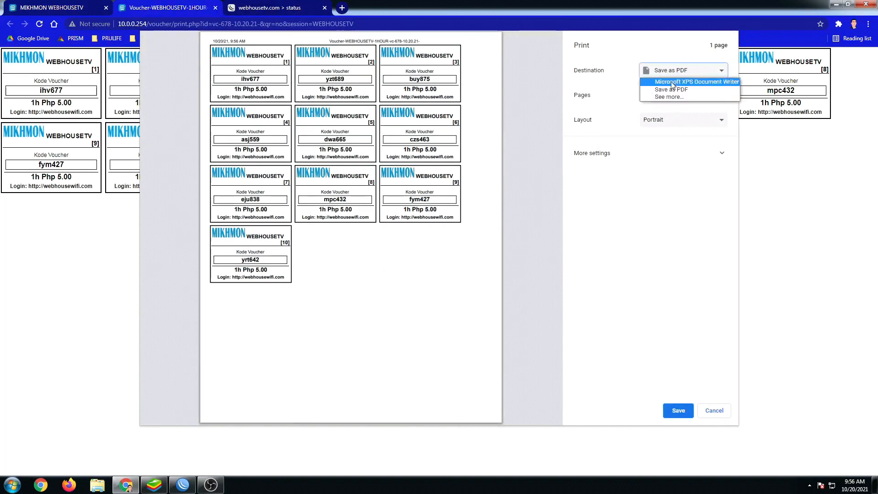
left_click(670, 91)
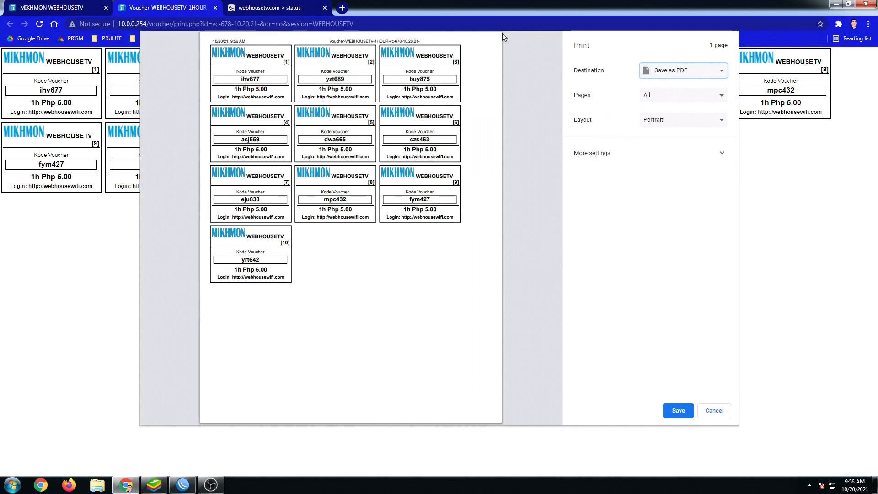
left_click(668, 76)
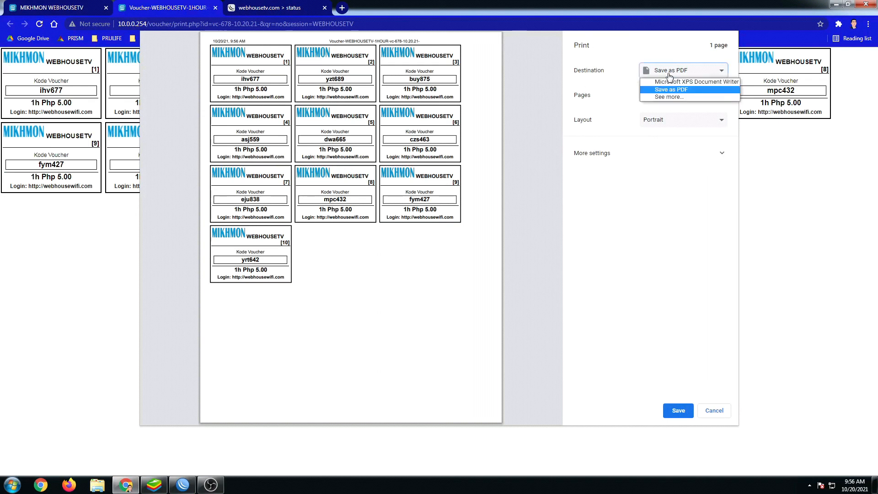
left_click(613, 217)
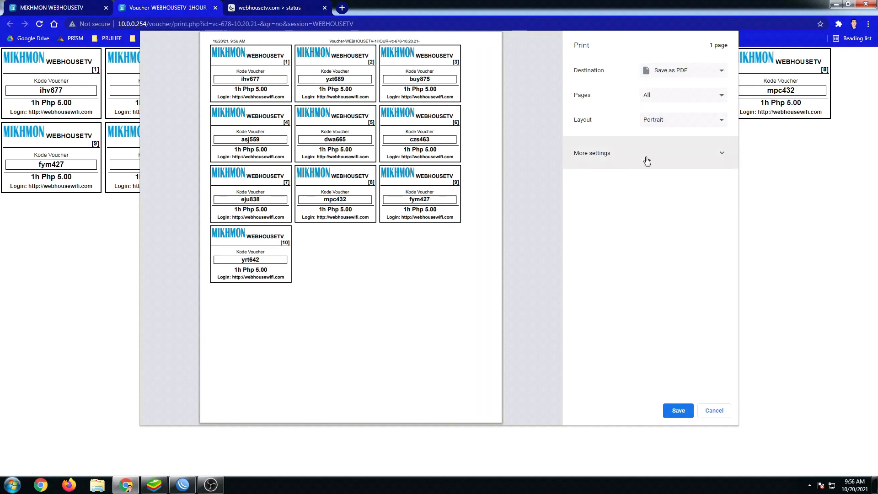
left_click(661, 74)
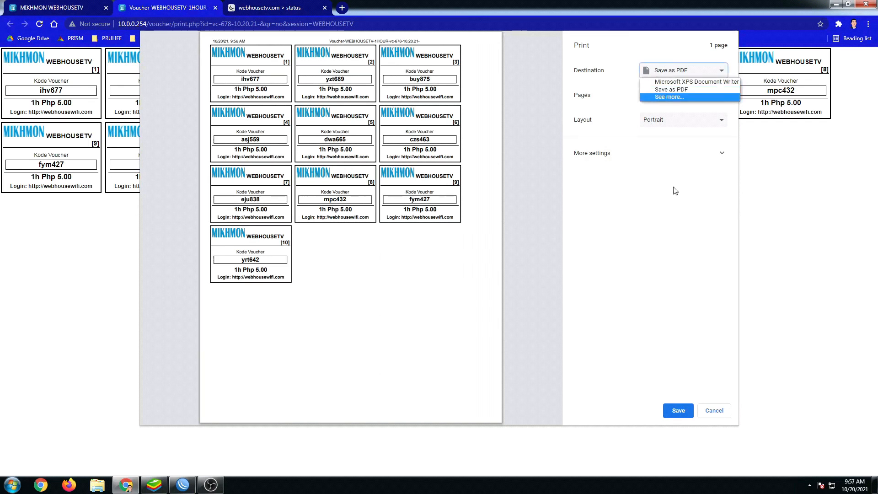
left_click(628, 228)
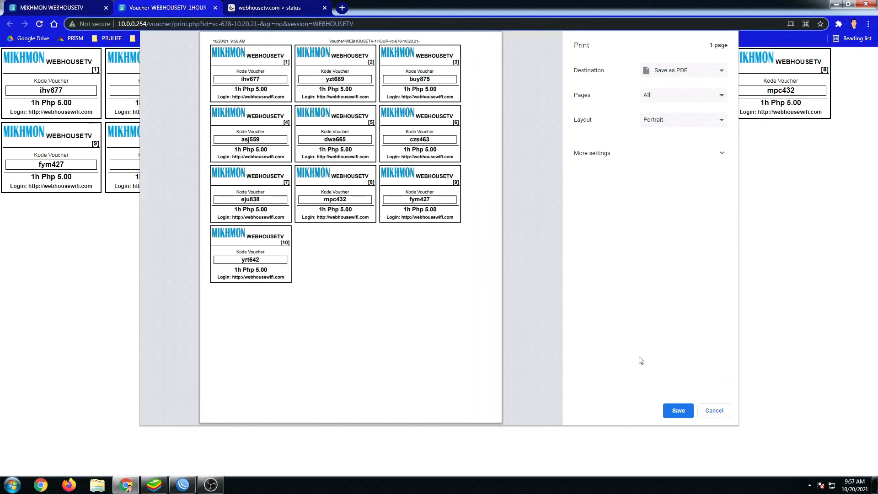
left_click(678, 412)
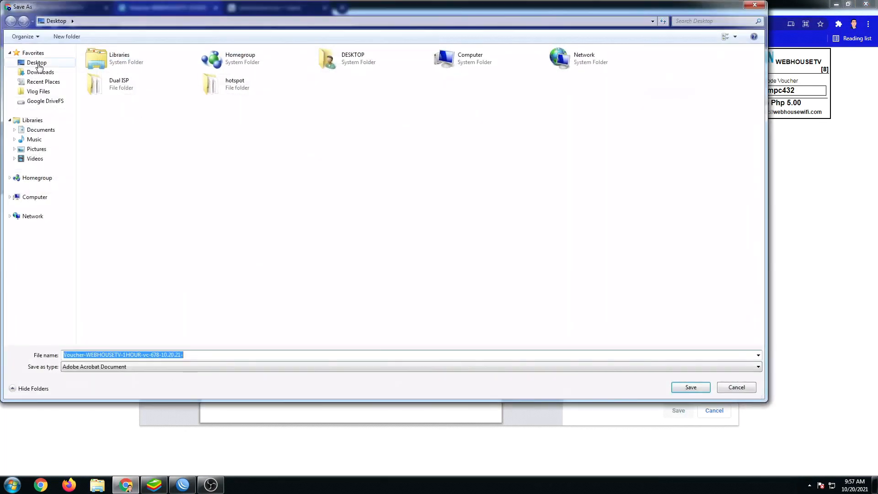
left_click(37, 64)
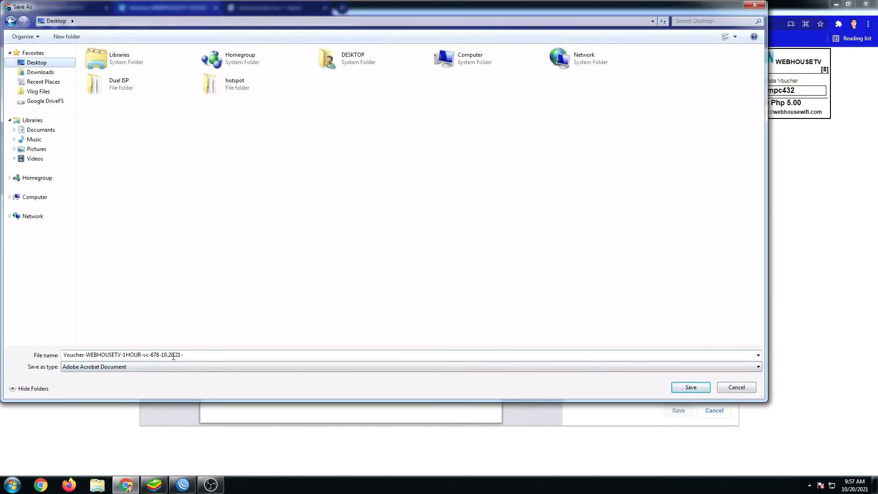
left_click(691, 387)
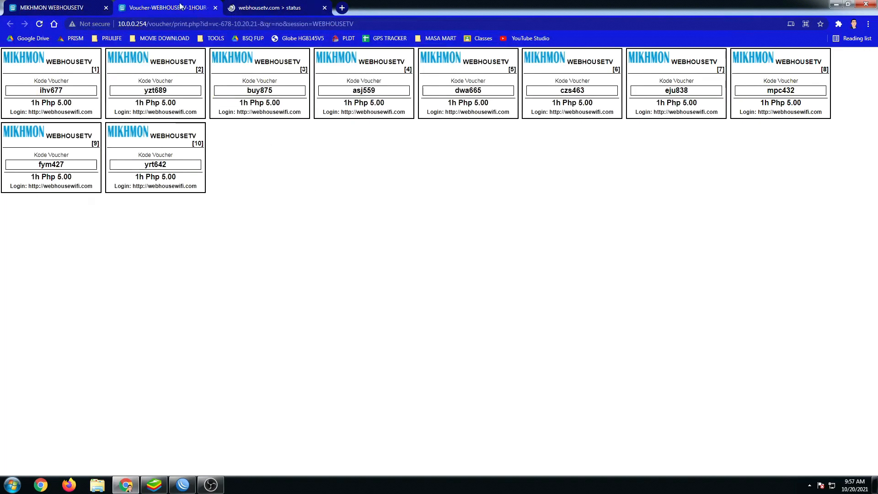
left_click(835, 5)
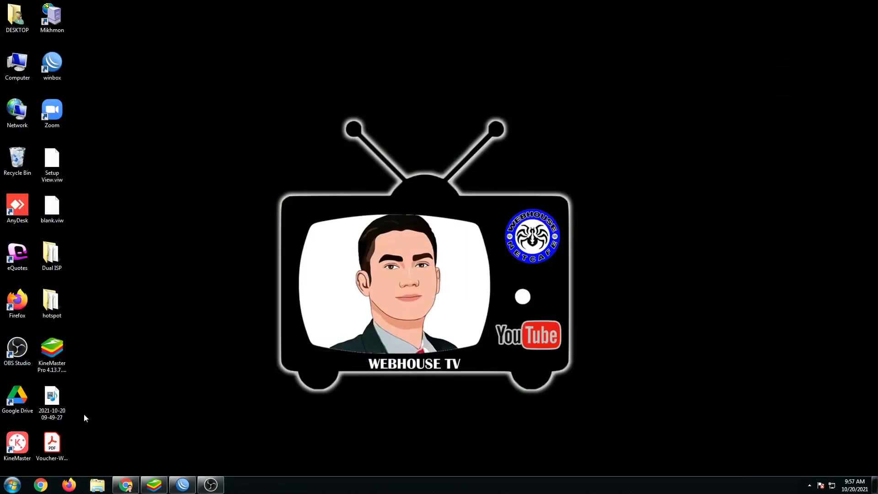
double_click(59, 450)
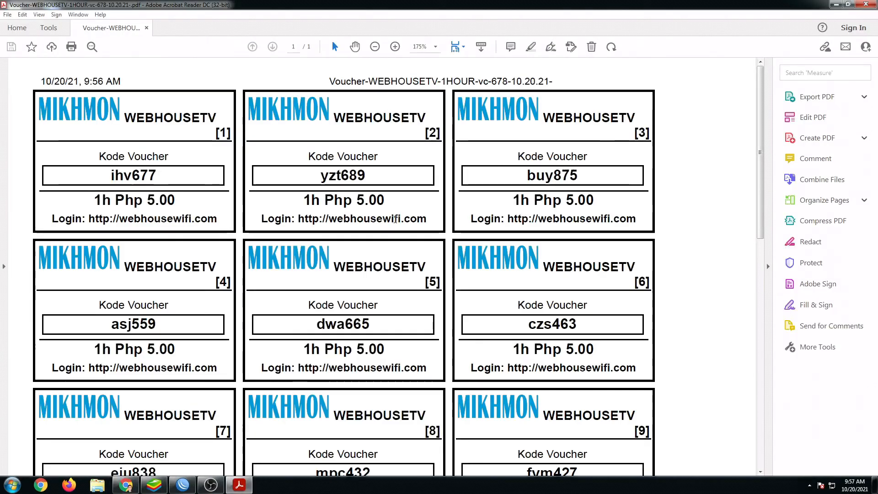
scroll(395, 220, "down", 5)
scroll(383, 226, "up", 5)
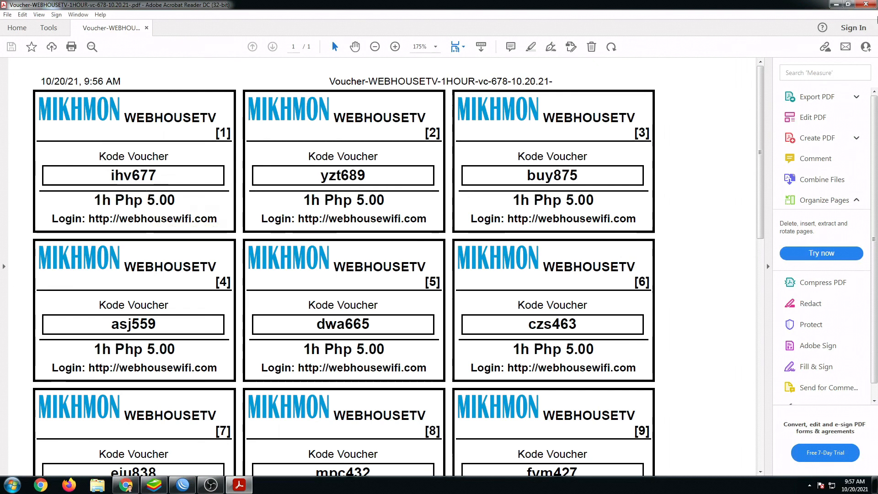
left_click(865, 4)
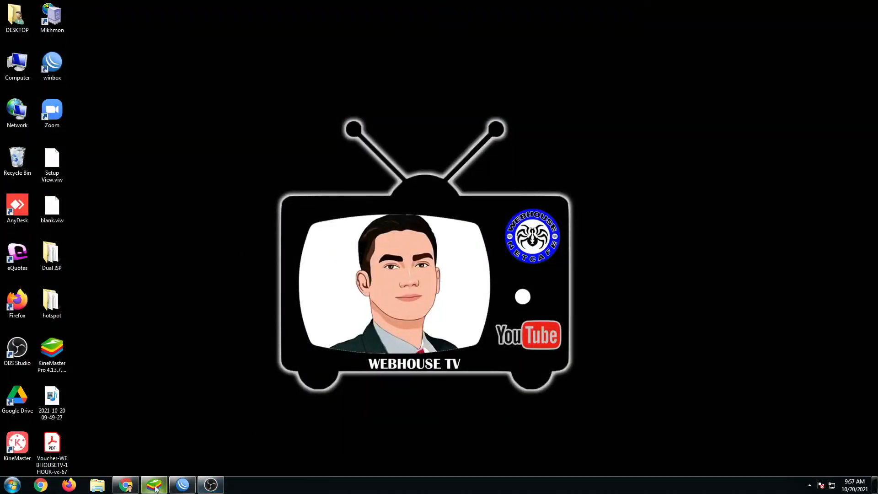
Close the voucher print tab and the Generate User form, then show the Vouchers overview.
left_click(131, 488)
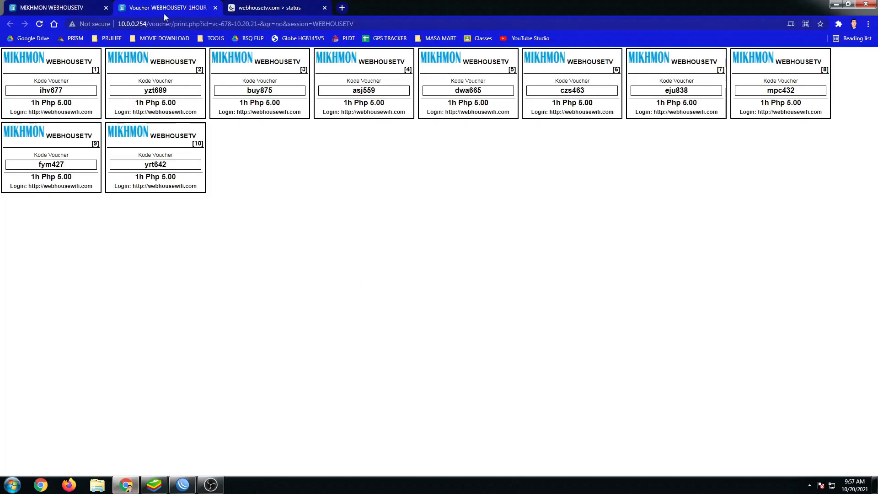
left_click(215, 8)
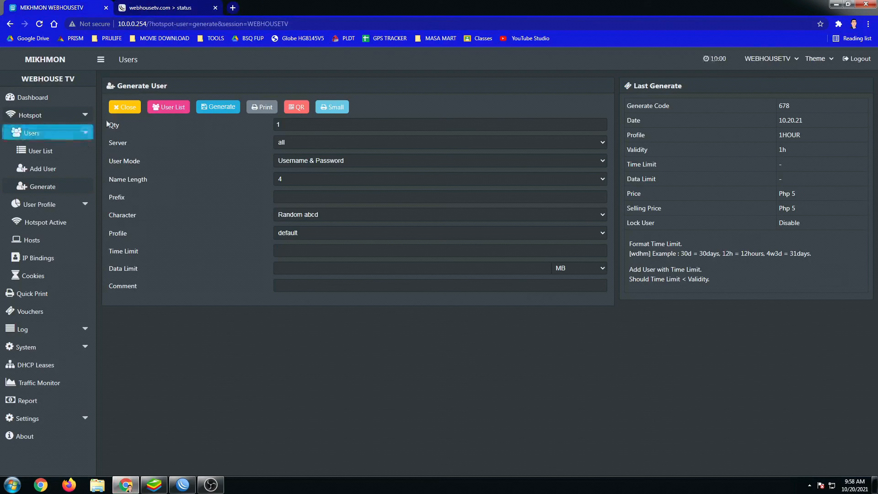
left_click(124, 110)
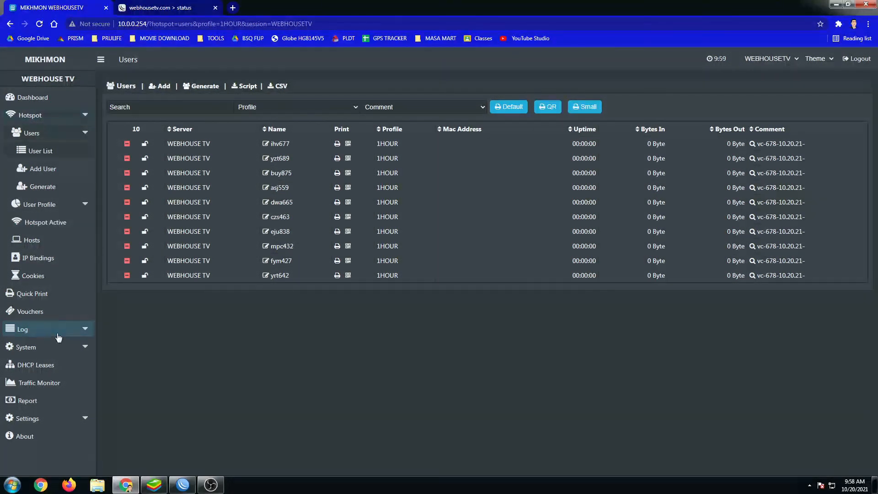
left_click(33, 313)
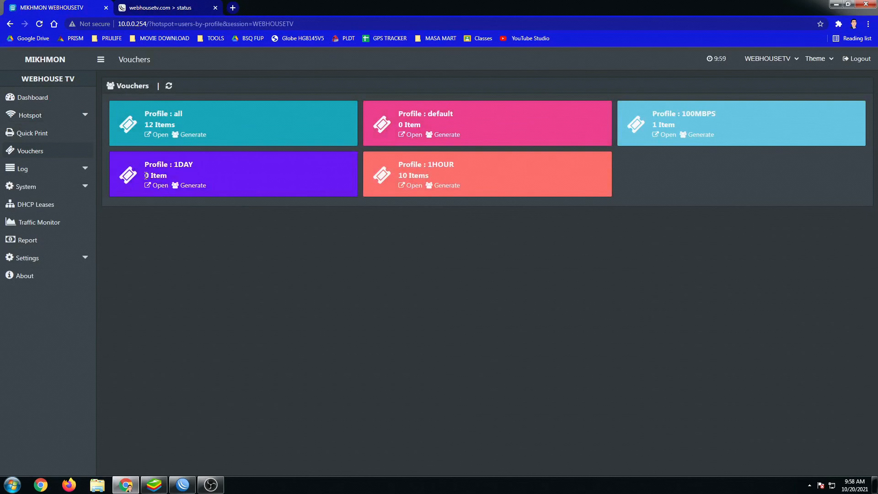
Set up a 1DAY batch: quantity 10, server WEBHOUSE TV, Username = Password, name length 6.
left_click(193, 185)
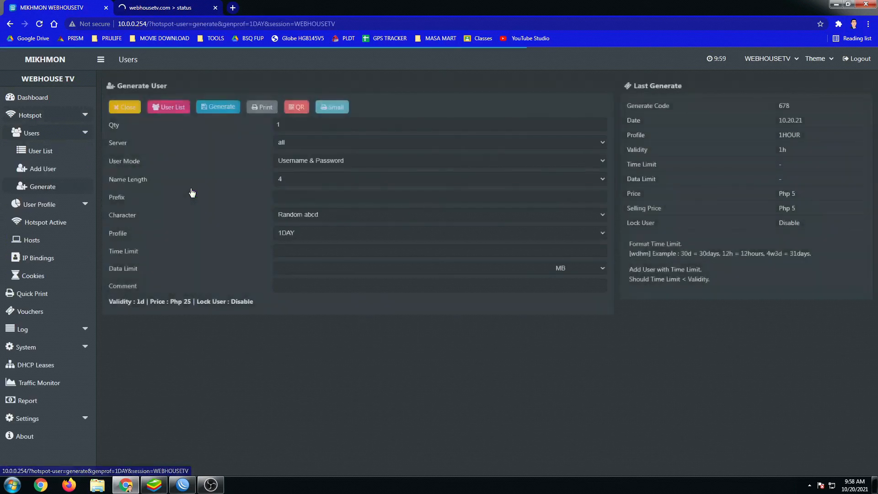
left_click(295, 127)
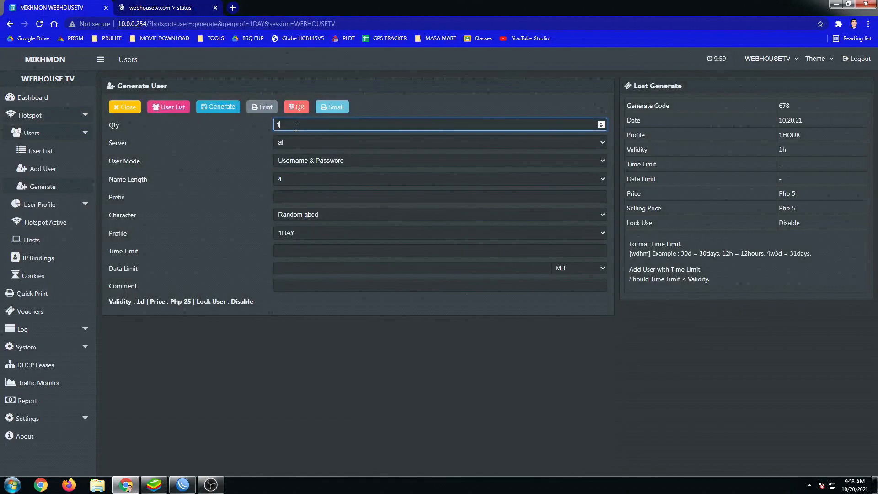
type("0")
left_click(306, 235)
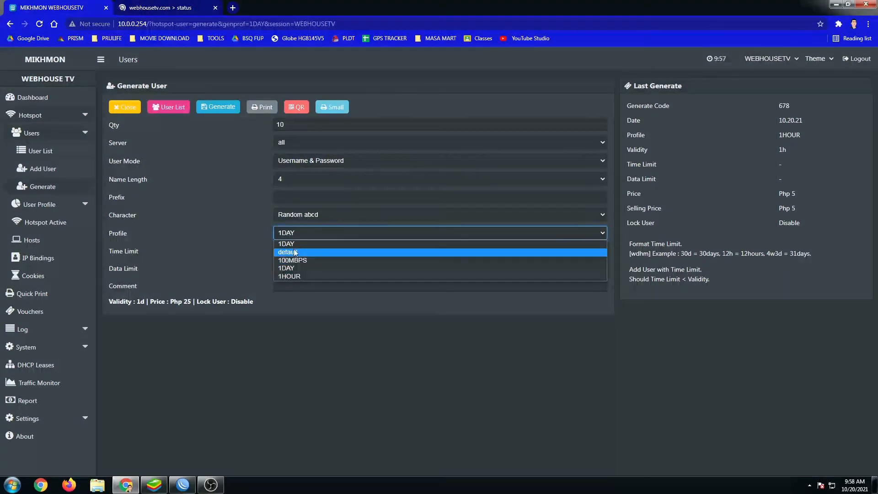
left_click(302, 268)
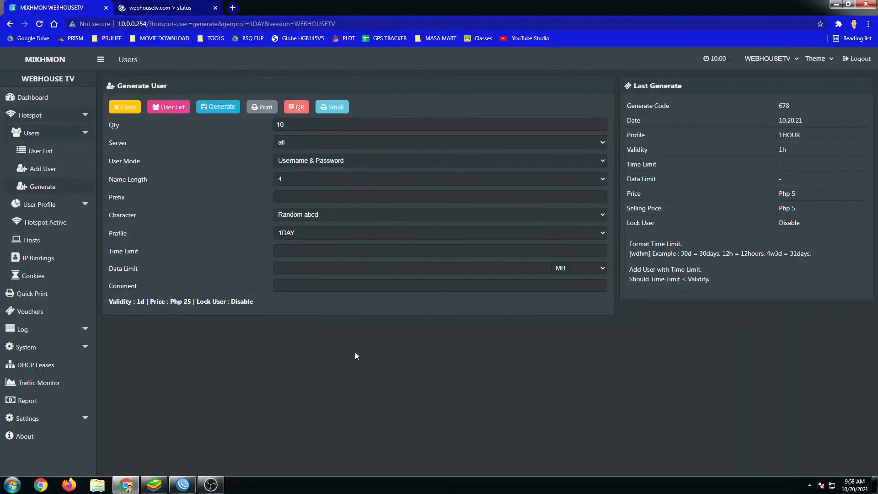
left_click(288, 143)
left_click(294, 163)
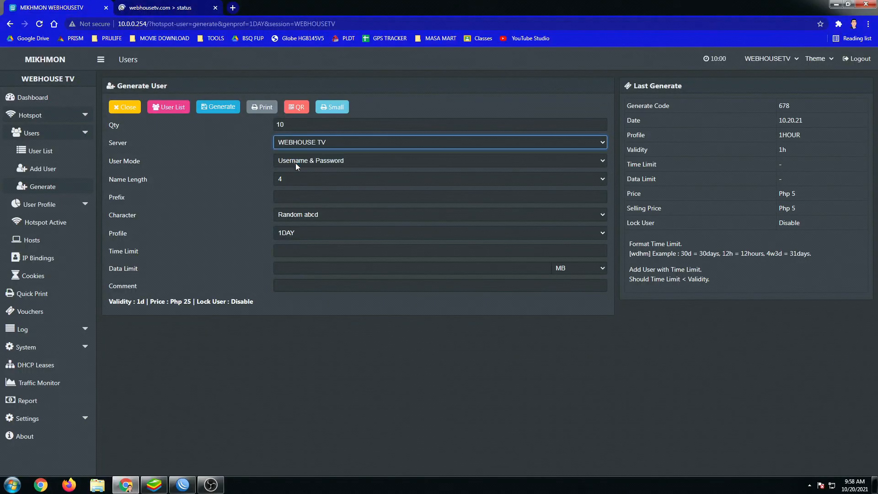
left_click(296, 163)
left_click(299, 183)
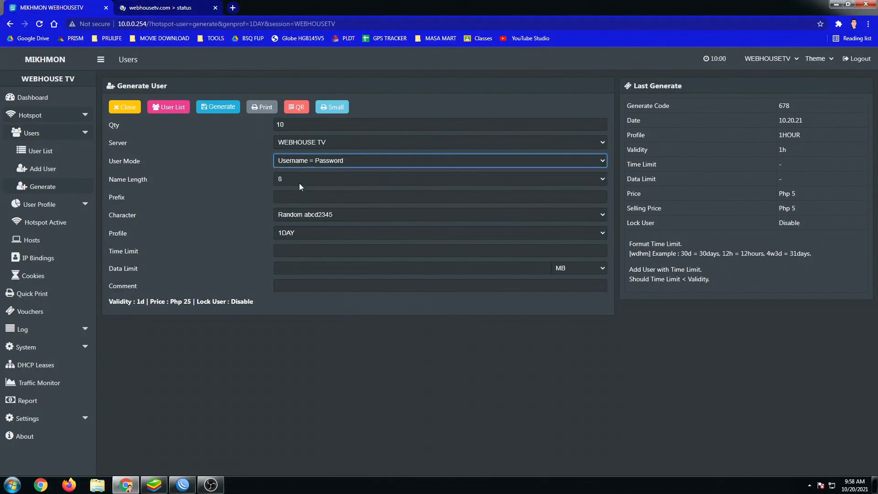
left_click(296, 178)
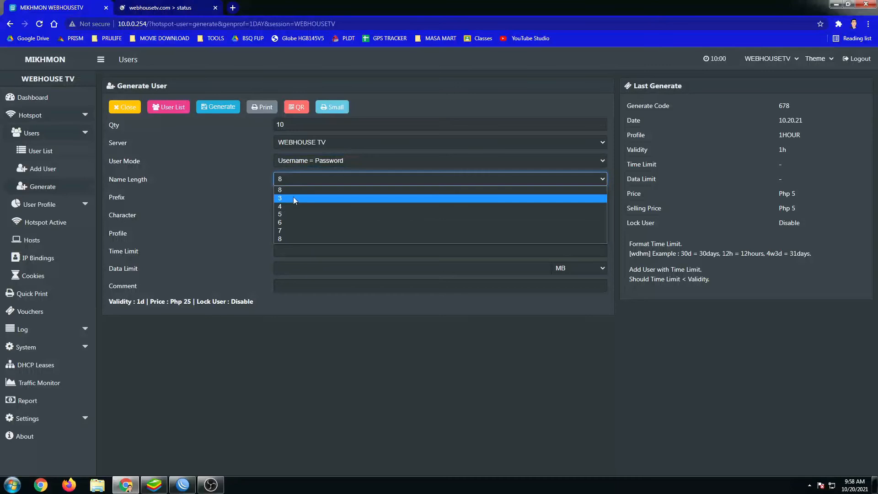
left_click(288, 222)
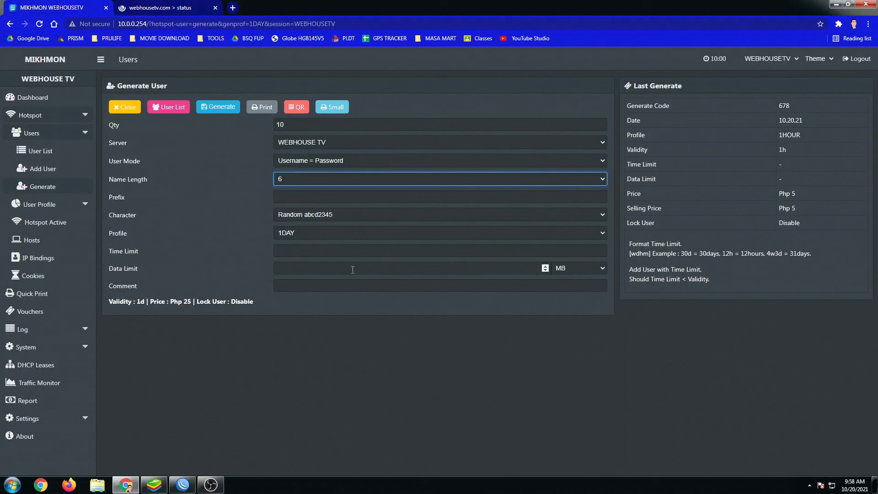
Generate the 1DAY vouchers and save their printable sheet as a PDF on the Desktop.
left_click(213, 110)
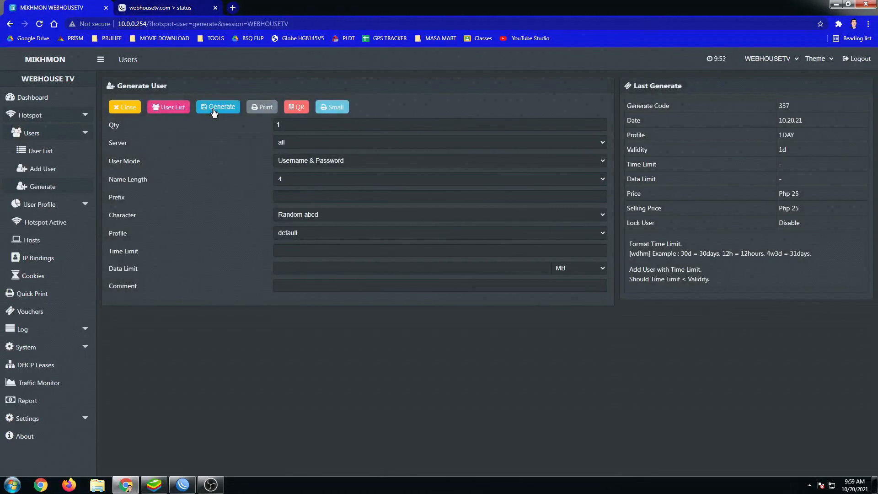
left_click(264, 111)
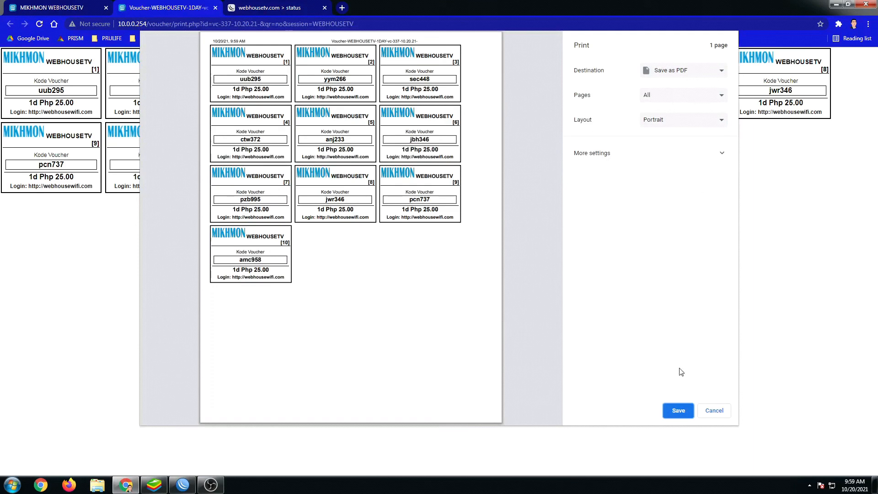
left_click(679, 410)
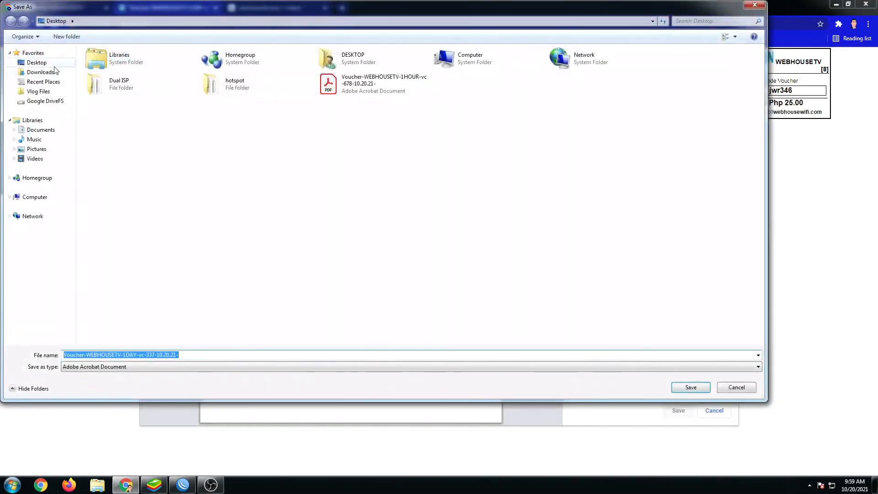
left_click(683, 389)
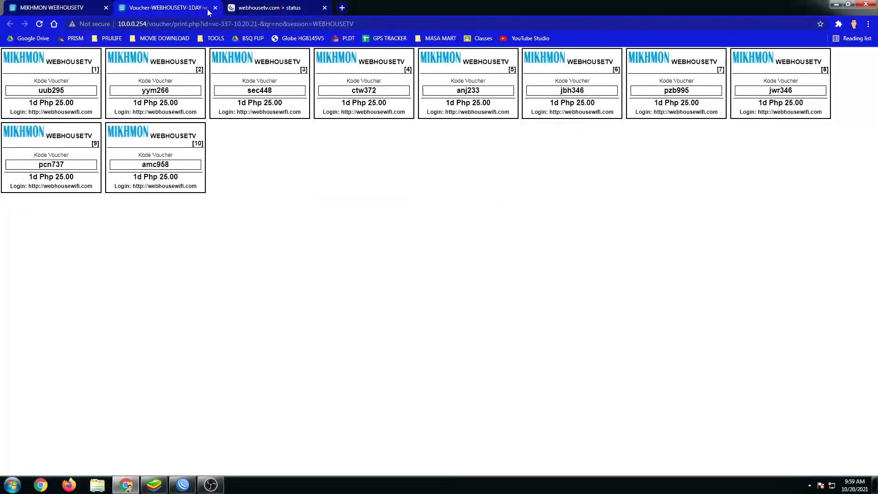
Open the saved 1DAY voucher PDF in Acrobat, check the 1d validity, then close it.
left_click(215, 7)
left_click(836, 4)
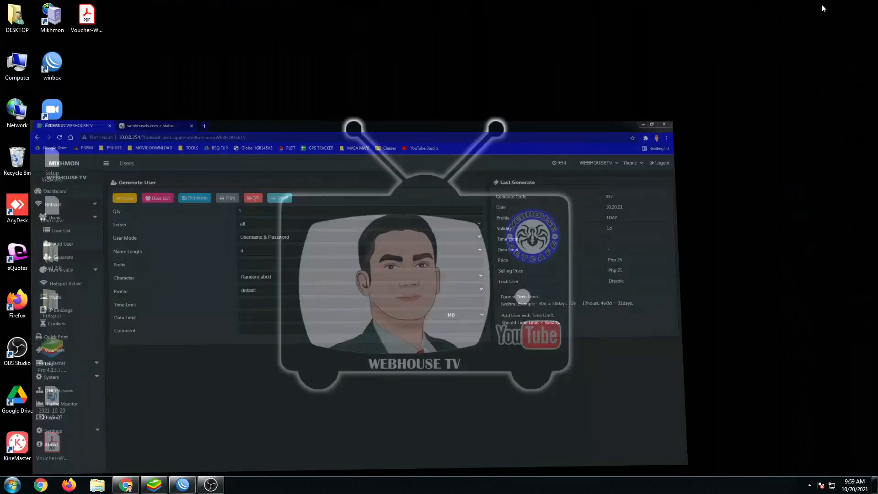
double_click(86, 26)
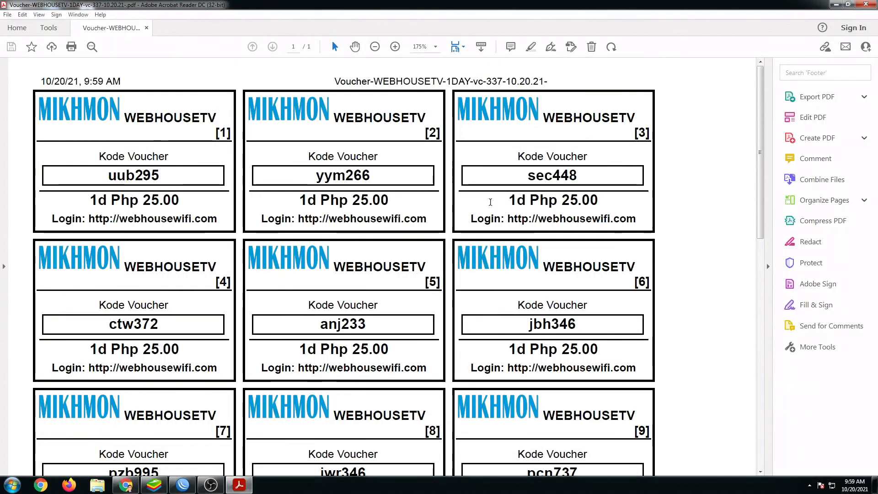
left_click_drag(508, 202, 526, 202)
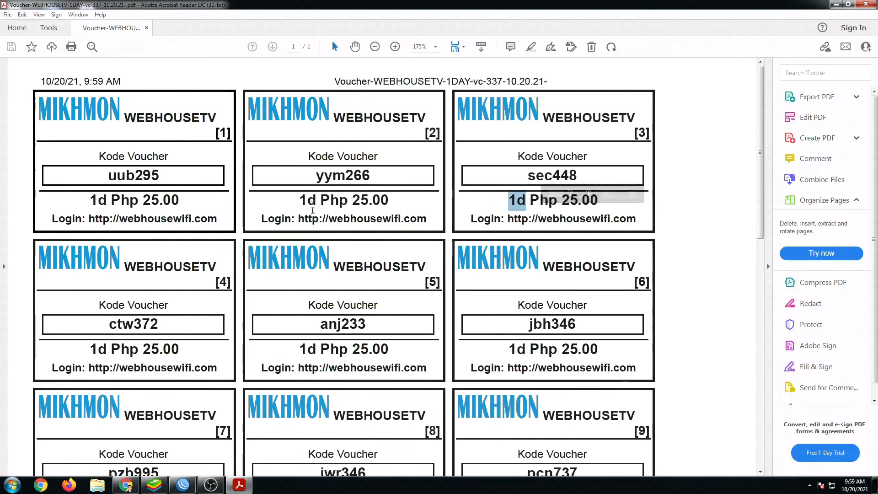
scroll(250, 196, "down", 5)
scroll(250, 197, "up", 1)
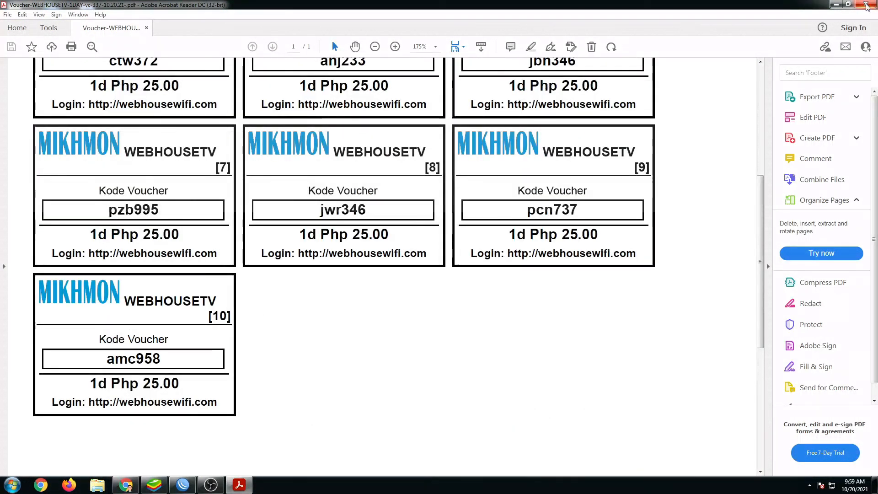
left_click(867, 5)
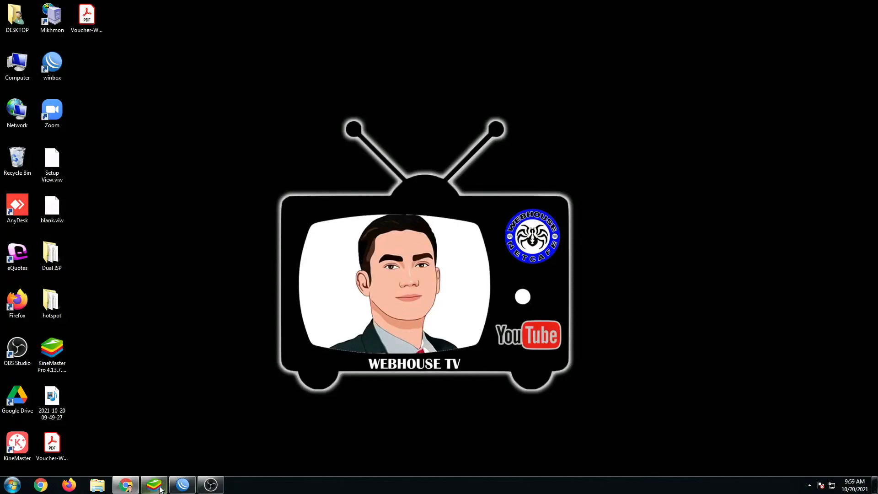
left_click(126, 485)
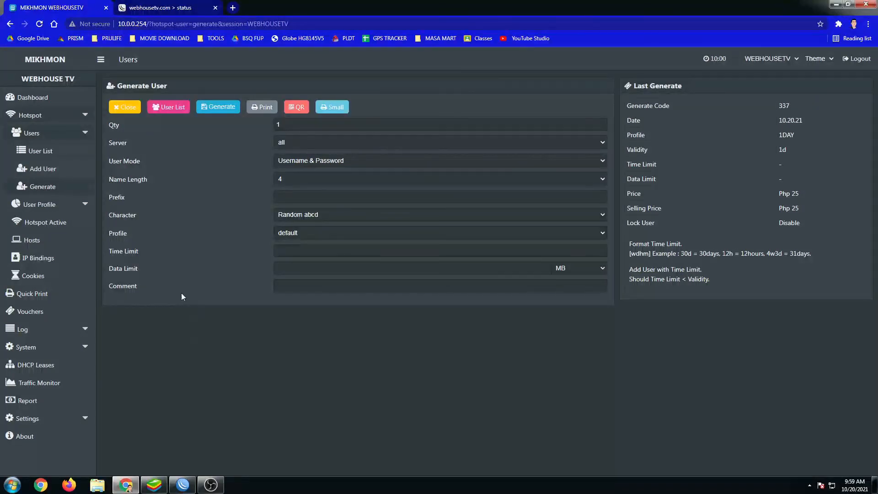
Copy the logo-WEBHOUSETV file name from Settings > Upload Logo, then show the desktop.
left_click(39, 98)
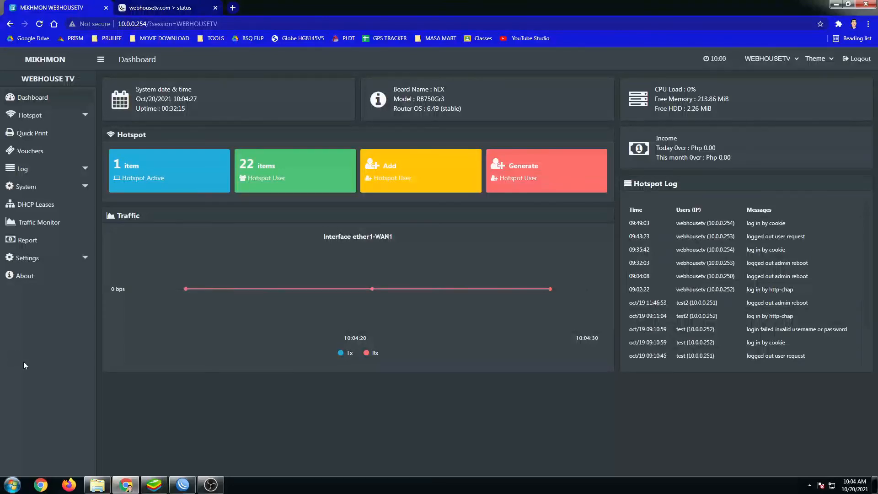
left_click(52, 260)
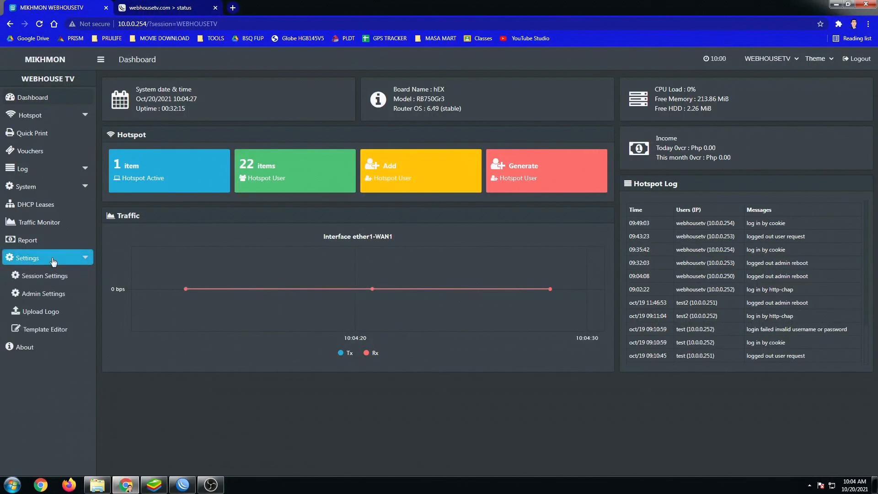
left_click(39, 316)
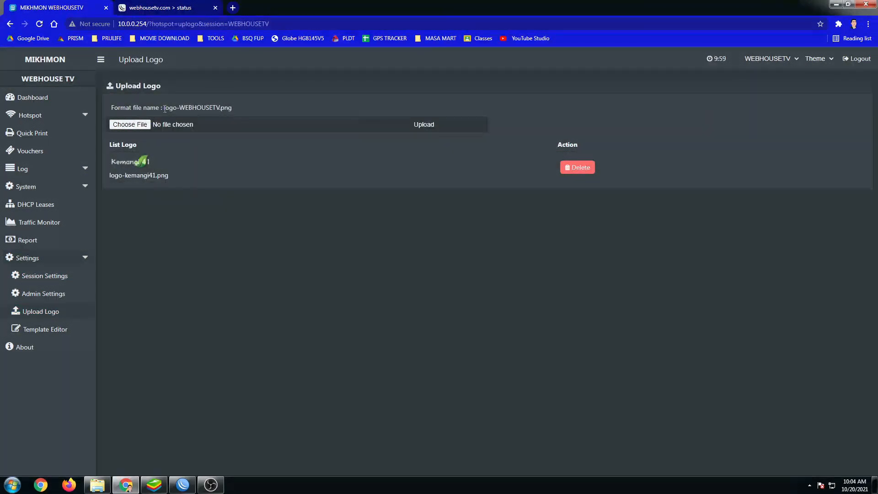
left_click_drag(164, 108, 215, 110)
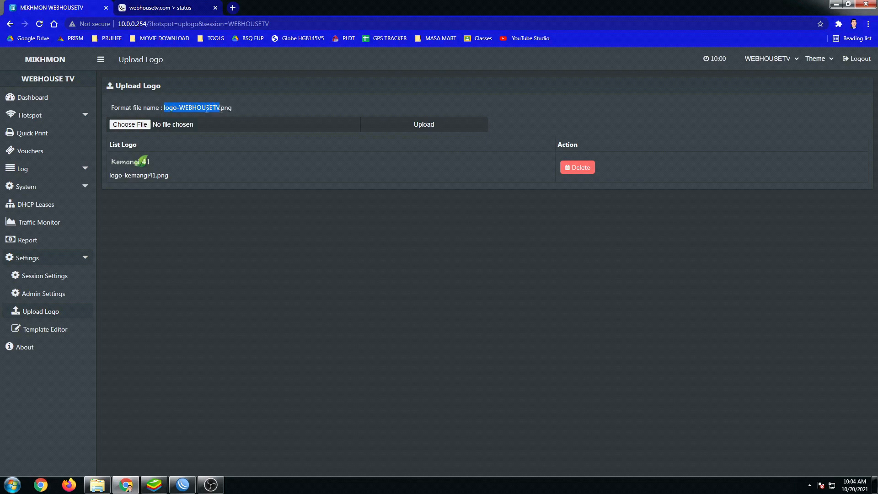
right_click(206, 108)
left_click(224, 117)
key("super+d")
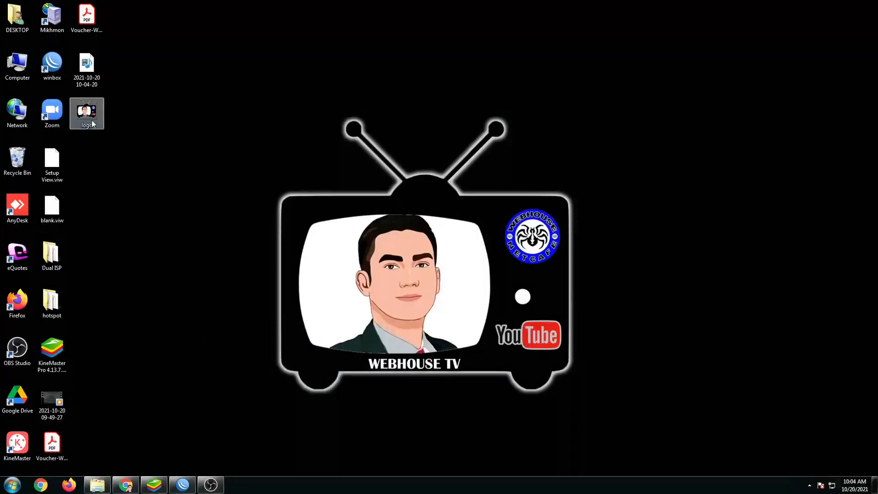
Rename the desktop logo image to logo-WEBHOUSETV.
right_click(93, 120)
left_click(132, 381)
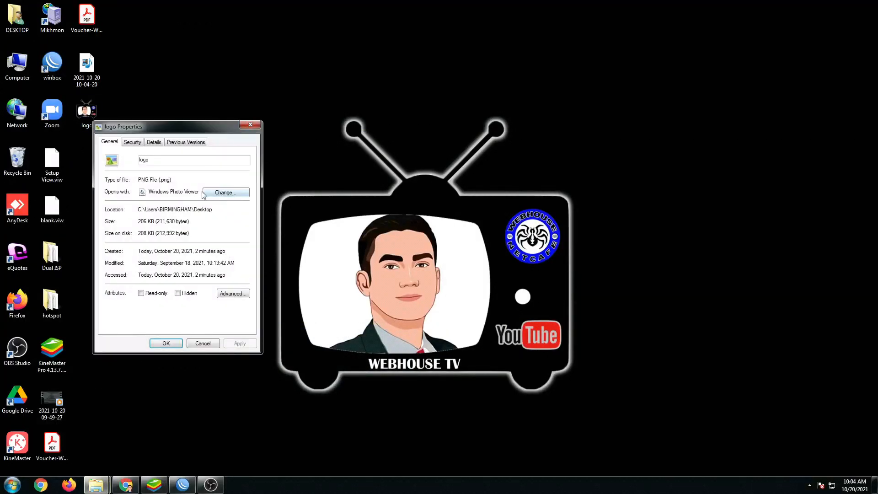
left_click(250, 125)
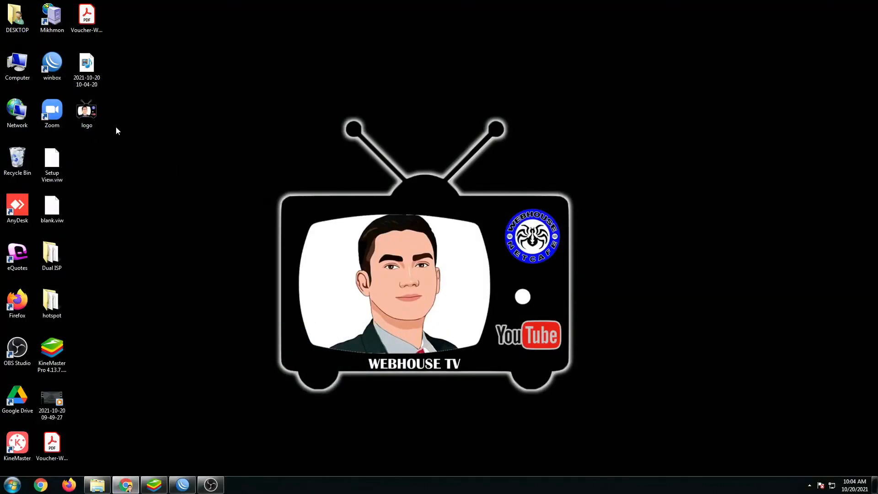
right_click(90, 120)
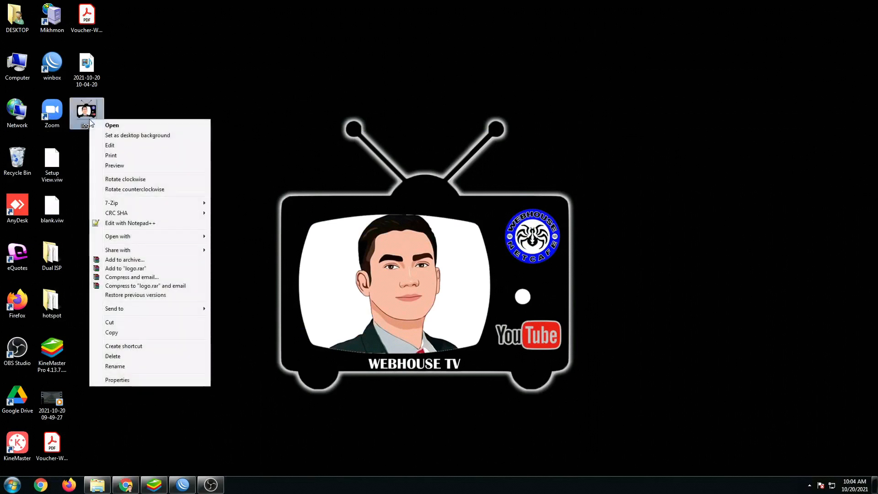
left_click(124, 366)
type("WEBHOUSETV")
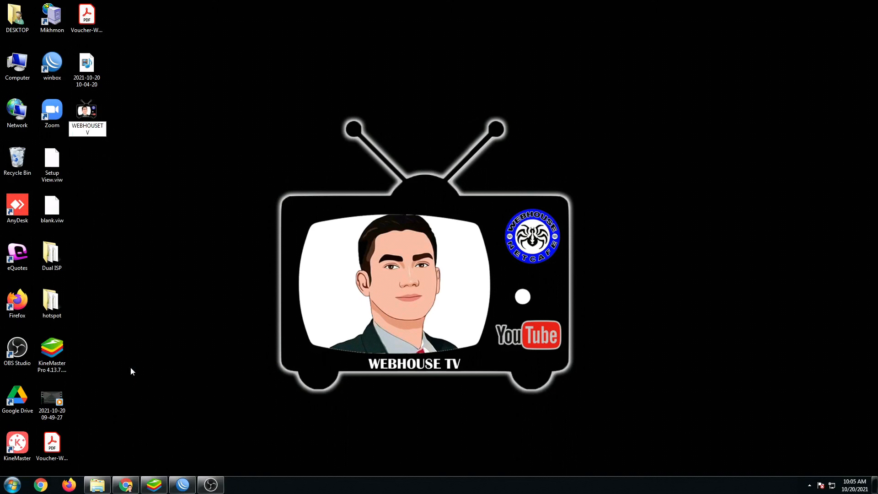
key("Escape")
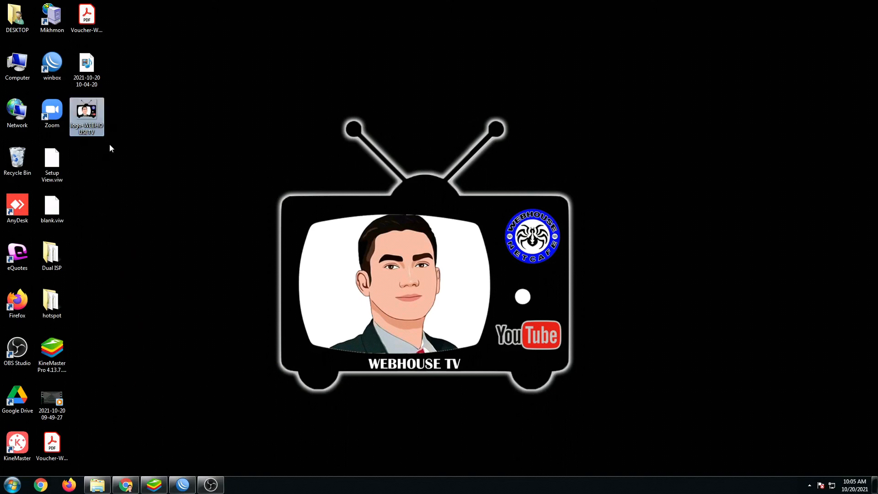
Pick logo-WEBHOUSETV as the file for the MIKHMON logo upload.
left_click(130, 488)
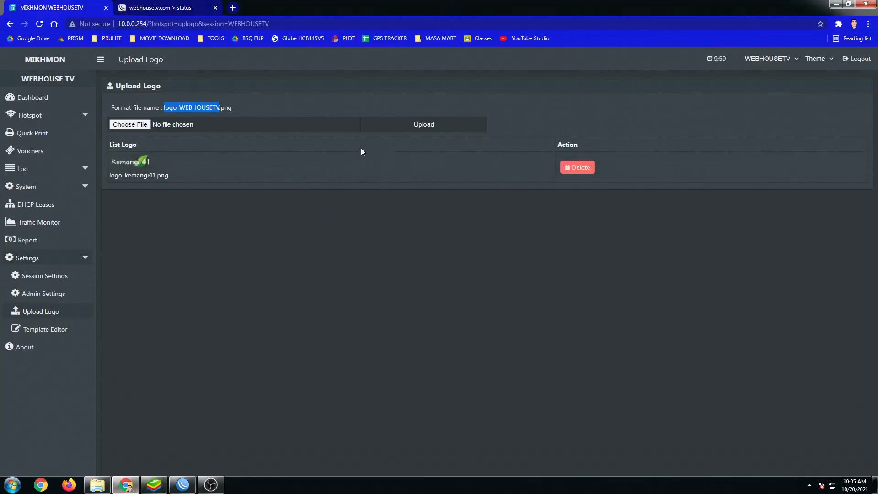
left_click(140, 126)
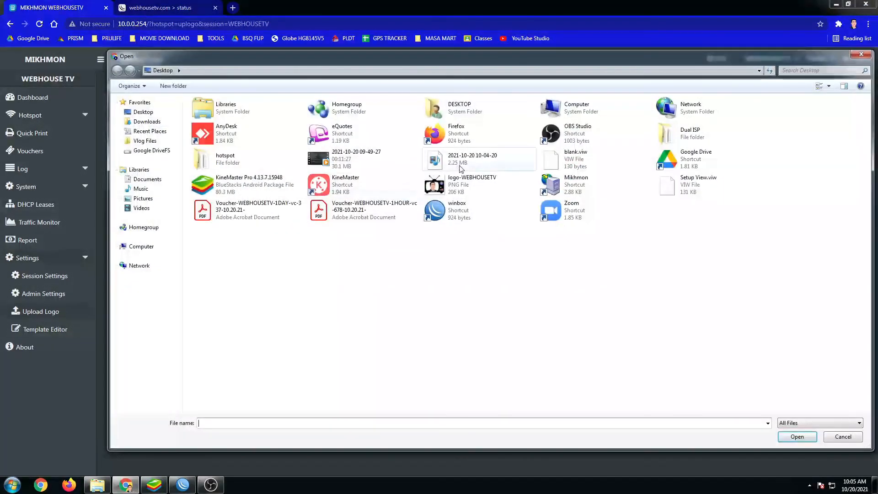
left_click(453, 188)
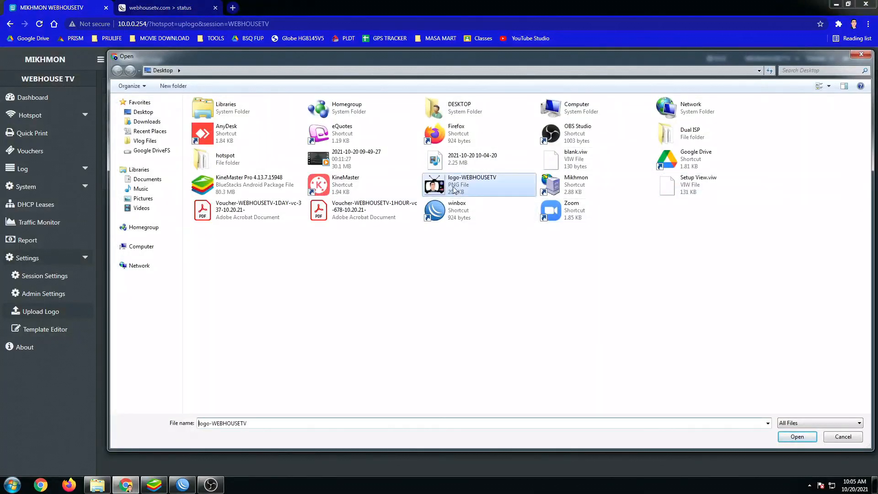
Upload logo-WEBHOUSETV.png, delete the old logo-kemangi41.png, and return to the dashboard.
double_click(452, 188)
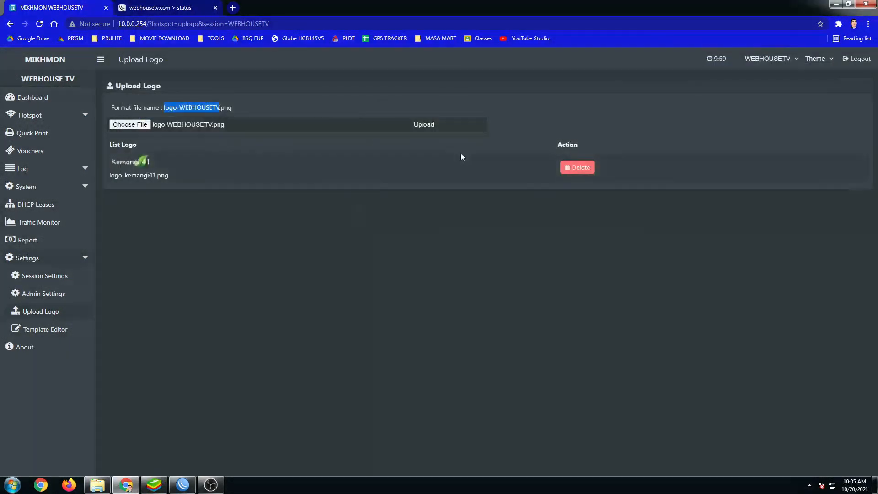
left_click(421, 127)
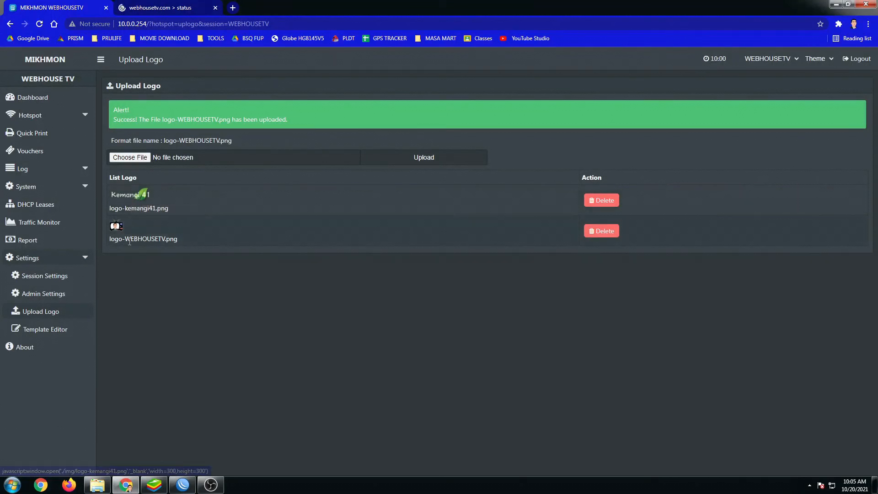
left_click(597, 202)
left_click(490, 76)
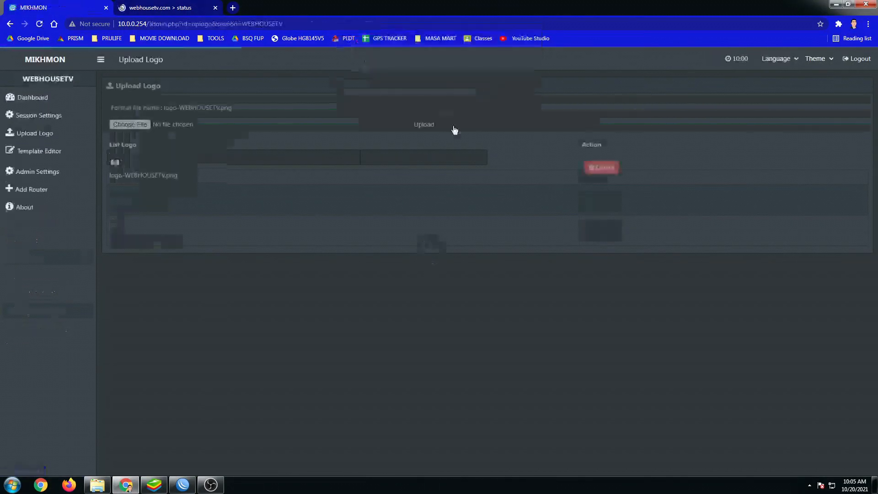
left_click_drag(110, 177, 167, 182)
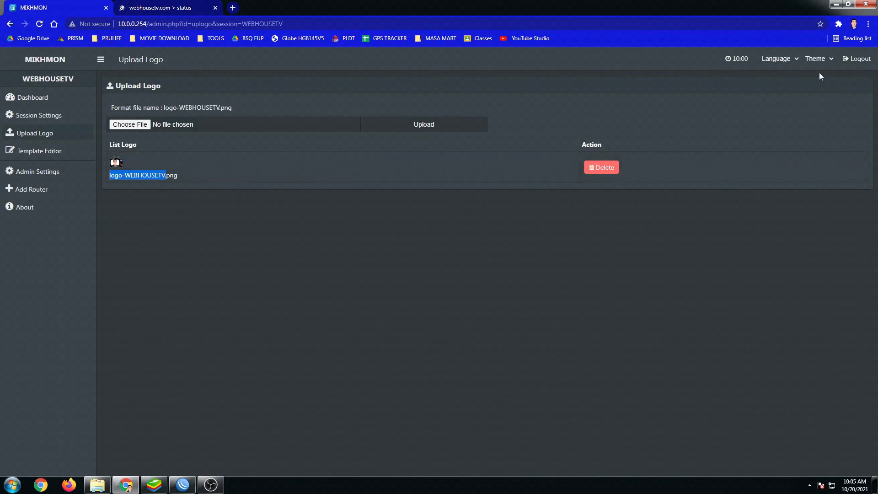
left_click(28, 102)
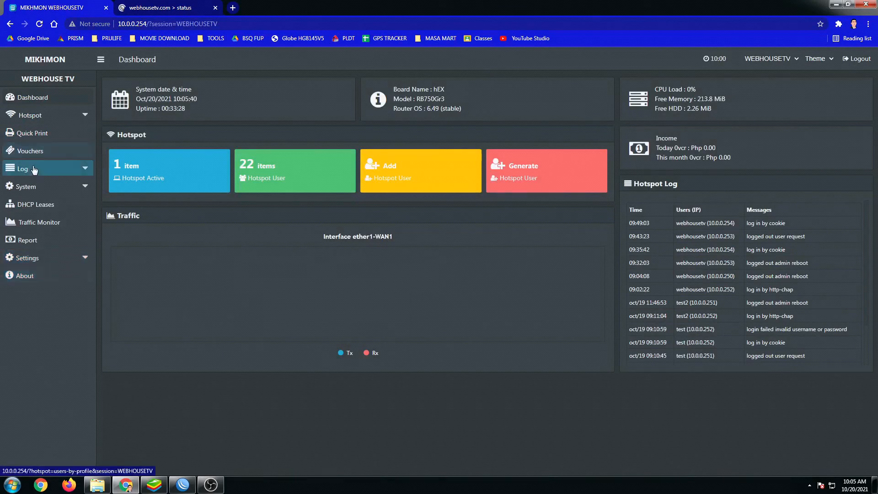
Start a 100MBPS voucher batch on server WEBHOUSE TV.
left_click(31, 151)
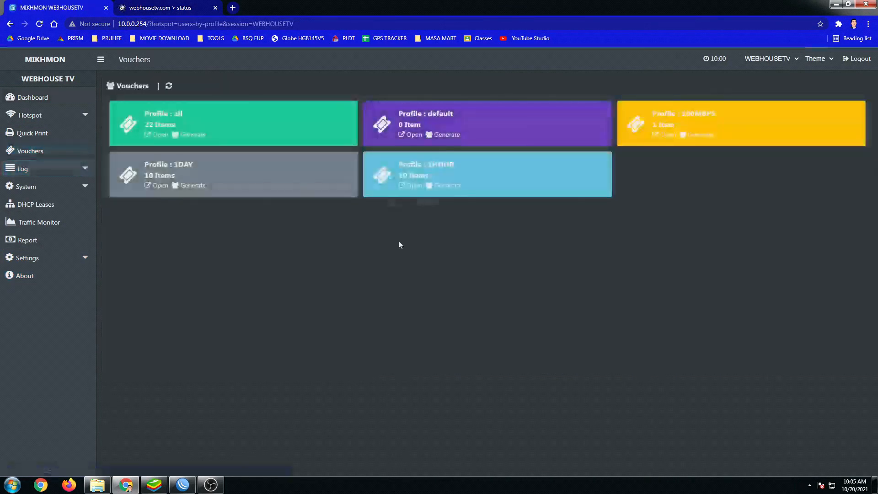
left_click(698, 137)
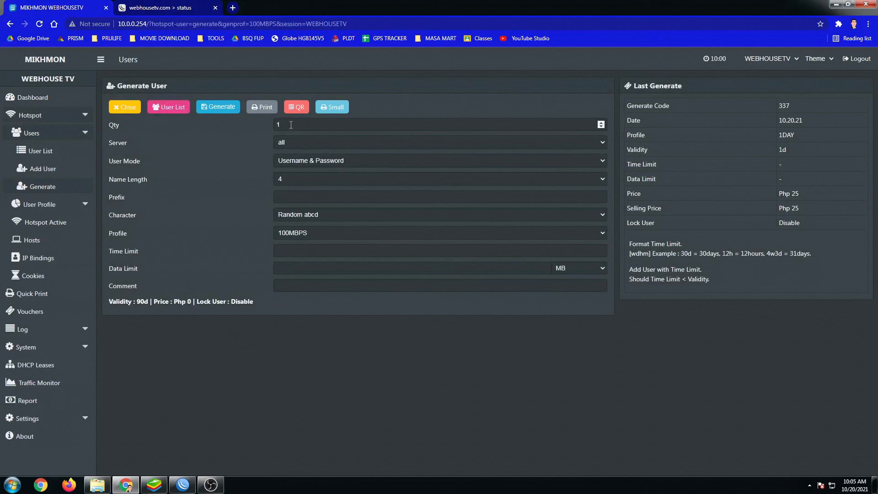
left_click(280, 125)
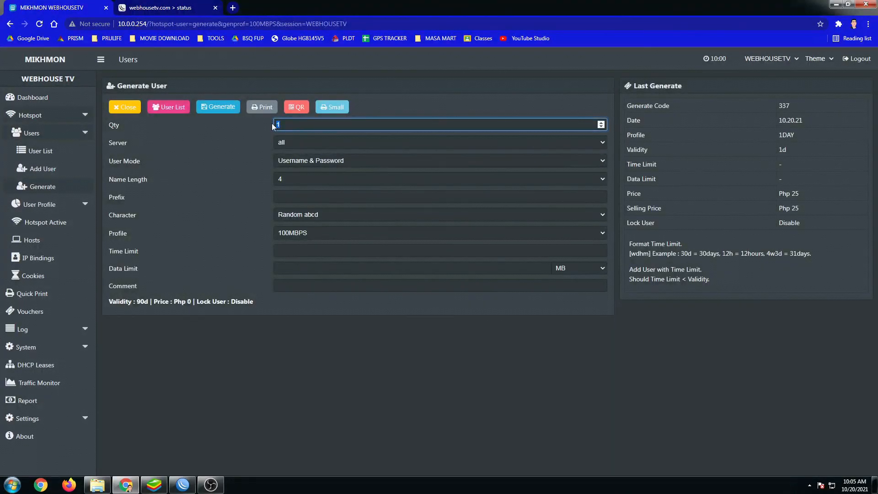
left_click(290, 145)
left_click(294, 161)
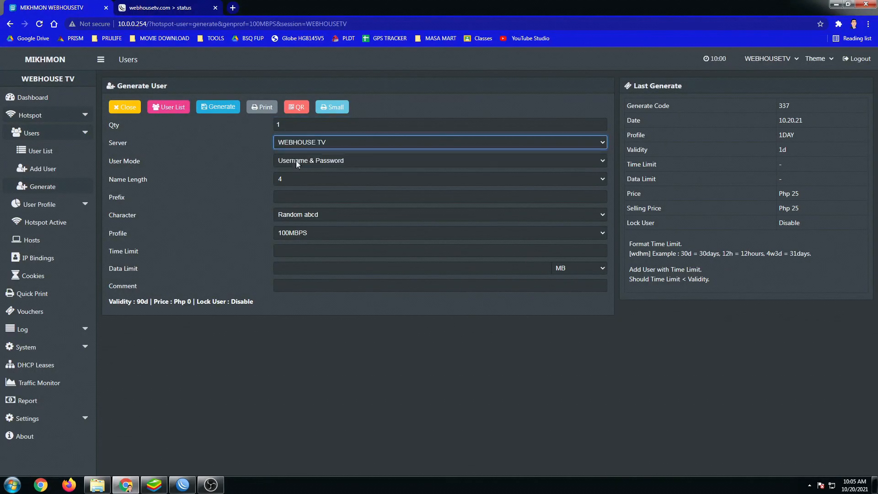
left_click(296, 160)
left_click(295, 181)
left_click(296, 180)
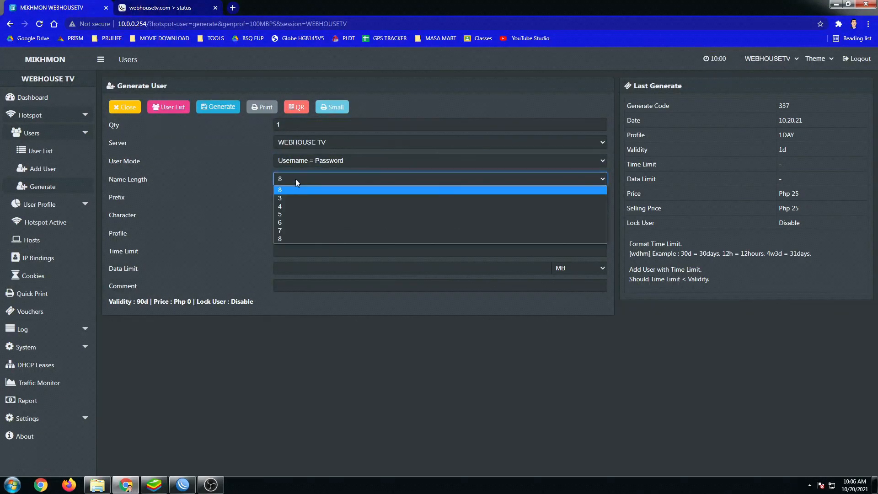
left_click(286, 221)
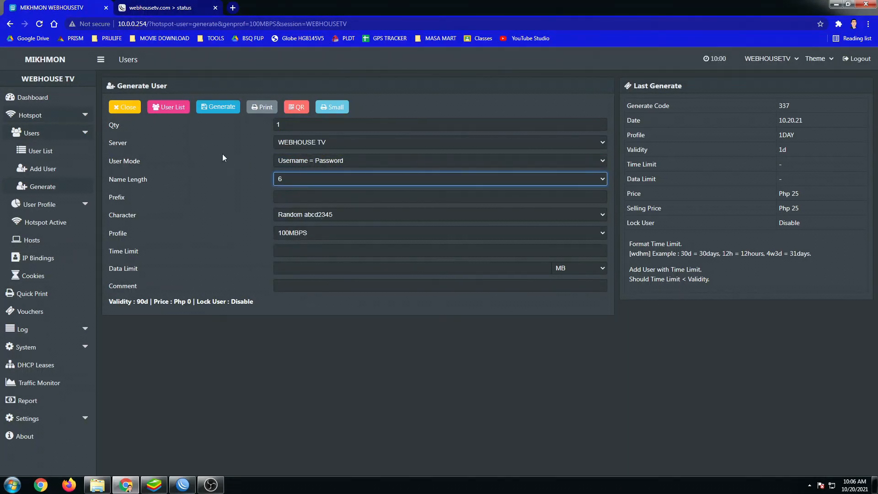
left_click(208, 107)
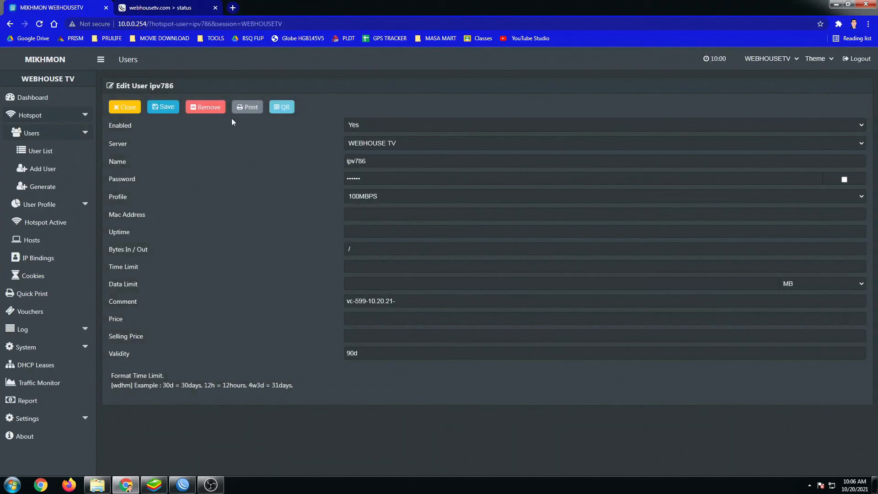
left_click(251, 108)
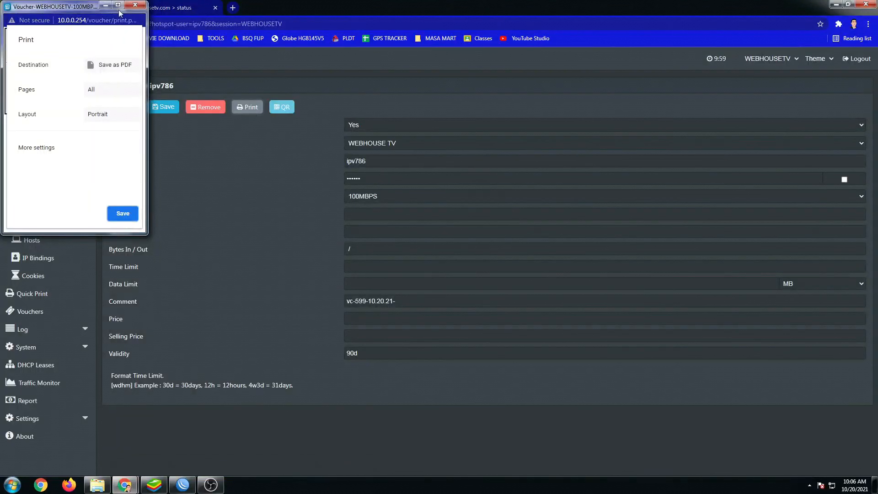
Save the 100MBPS voucher to the desktop as PDF Voucher-WEBHOUSETV-100MBPS, then minimise Chrome.
left_click(118, 4)
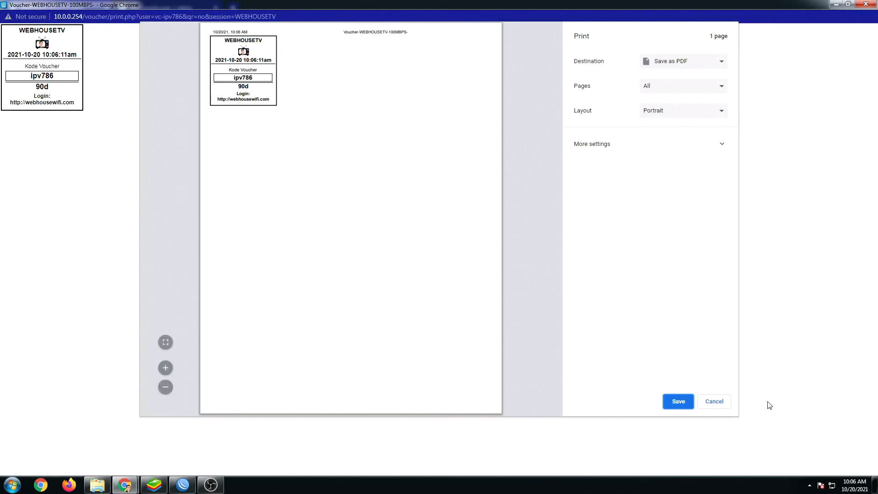
left_click(678, 401)
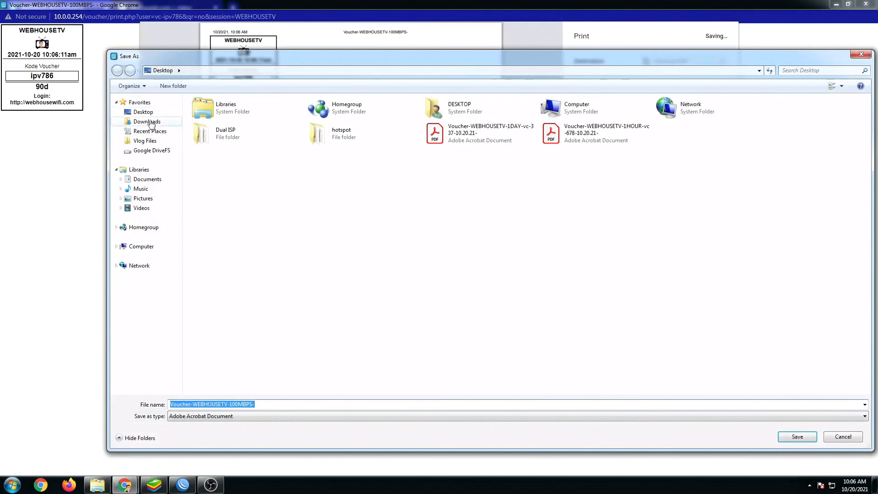
left_click(797, 436)
left_click(864, 5)
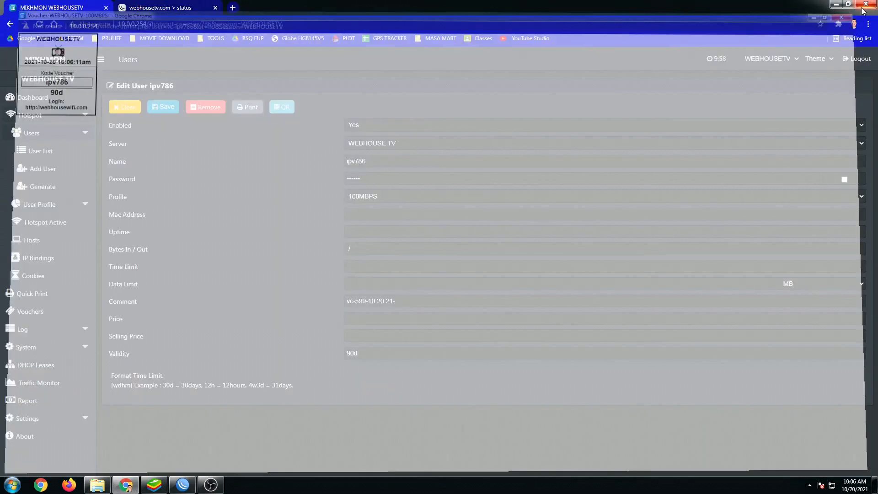
left_click(837, 4)
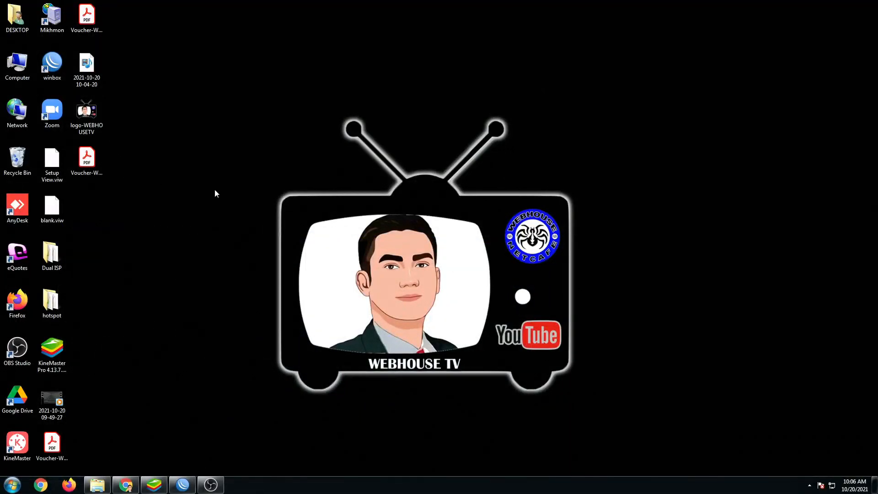
Review the 100MBPS voucher PDF's 90d validity, login address, code and heading, then close Acrobat.
double_click(95, 163)
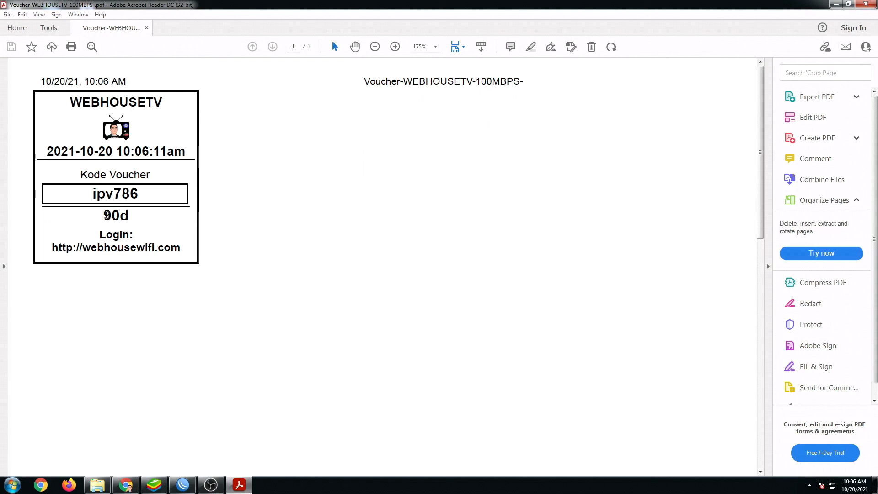
left_click_drag(106, 215, 130, 220)
left_click_drag(84, 248, 137, 249)
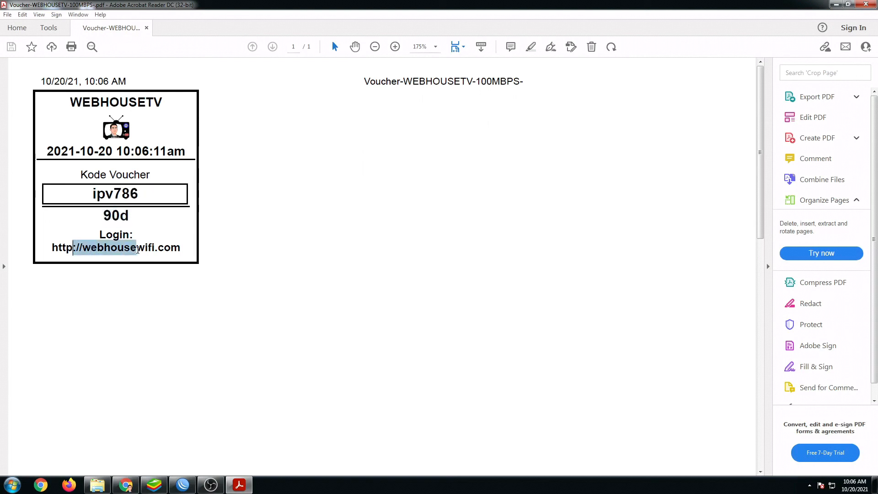
left_click_drag(92, 194, 146, 199)
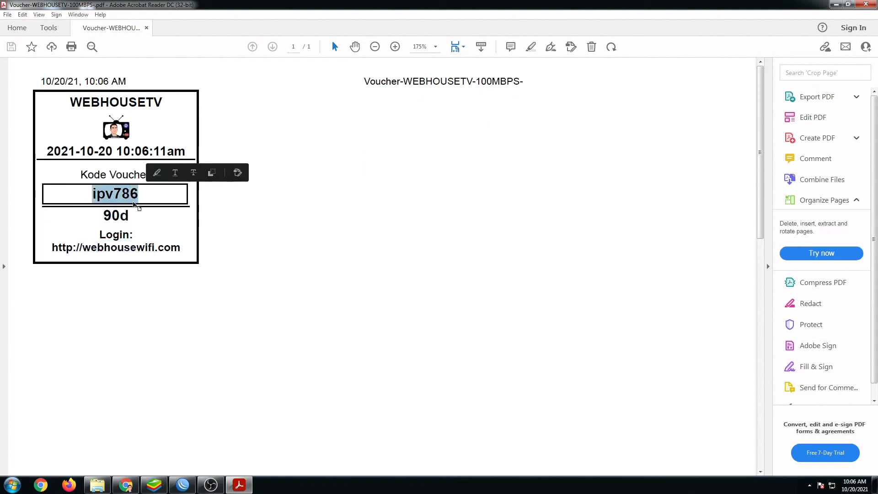
left_click_drag(81, 102, 163, 104)
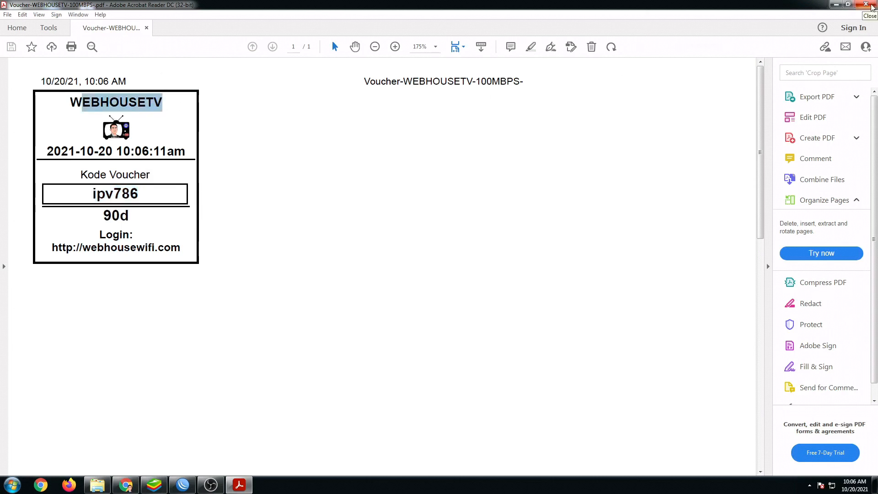
left_click(871, 6)
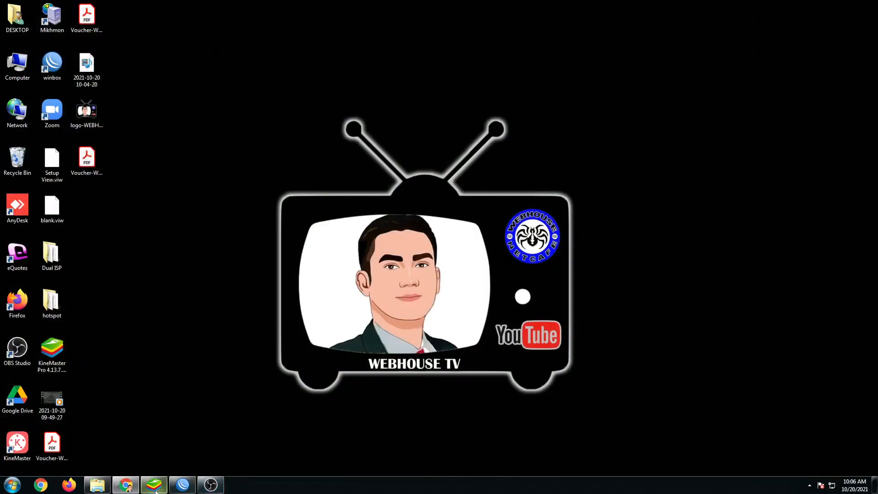
Back in Mikhmon, close the edit form and open a 1HOUR user from the User List.
mouse_move(126, 485)
left_click(168, 402)
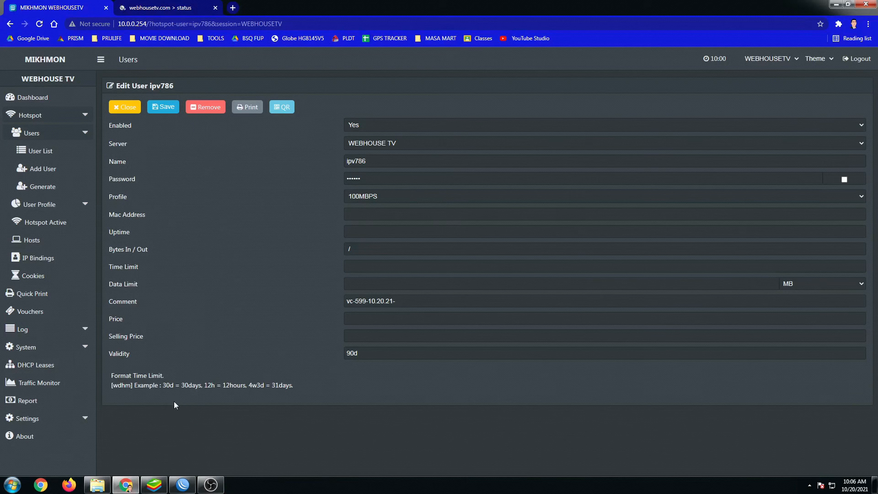
left_click(122, 108)
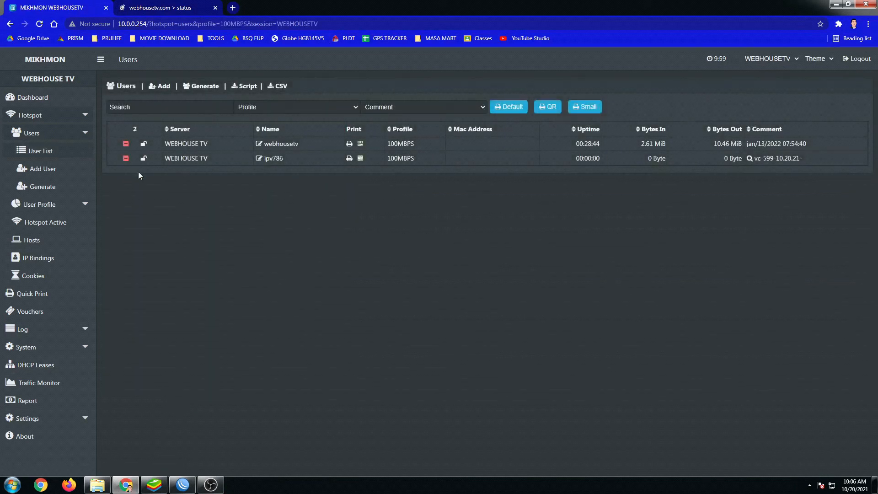
left_click(45, 152)
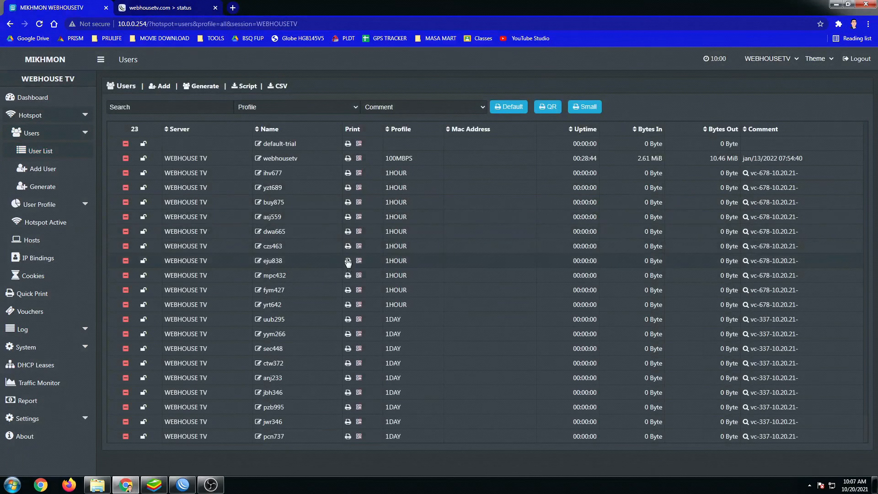
scroll(311, 300, "down", 1)
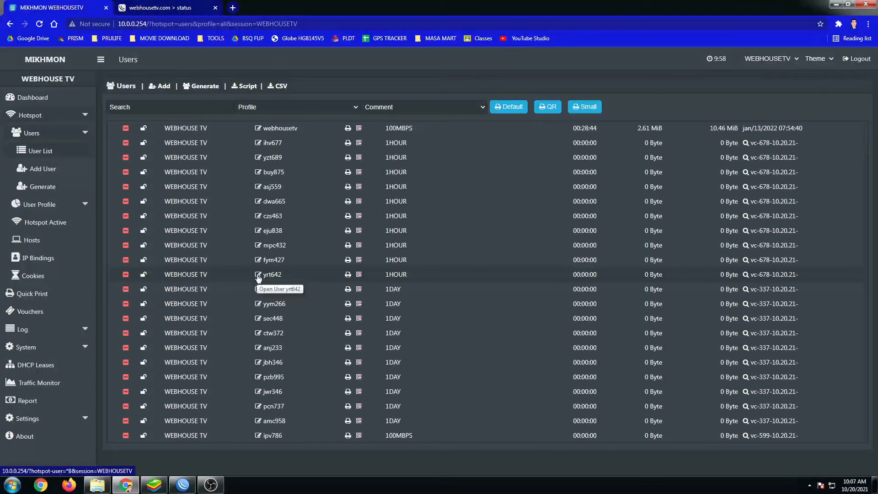
left_click(259, 276)
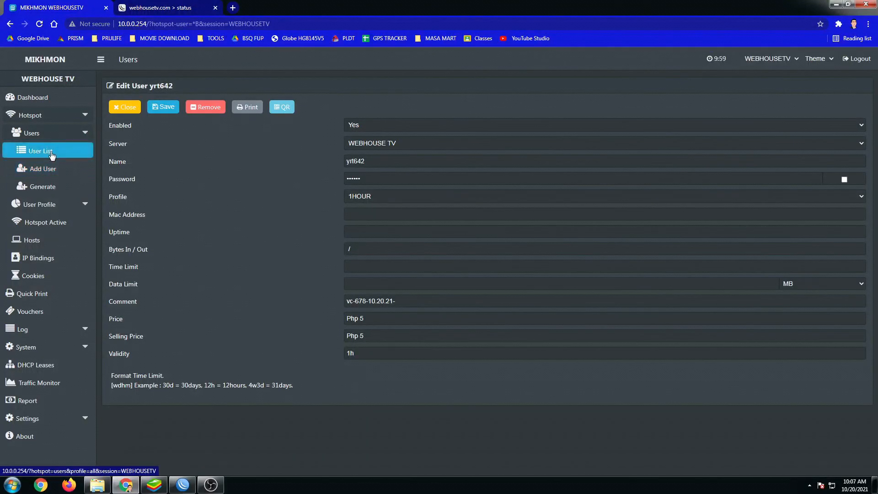
Check the User Profile list, then open the first 1HOUR user showing 1h validity and Php 5.
left_click(50, 208)
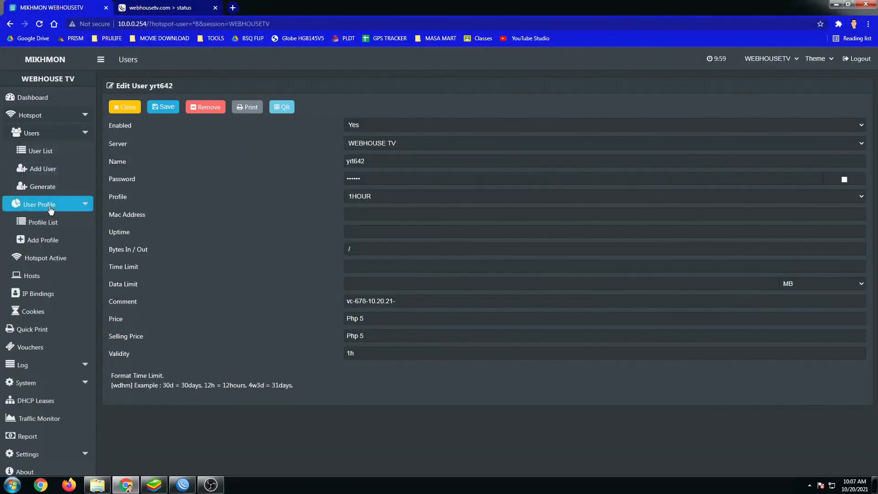
left_click(45, 222)
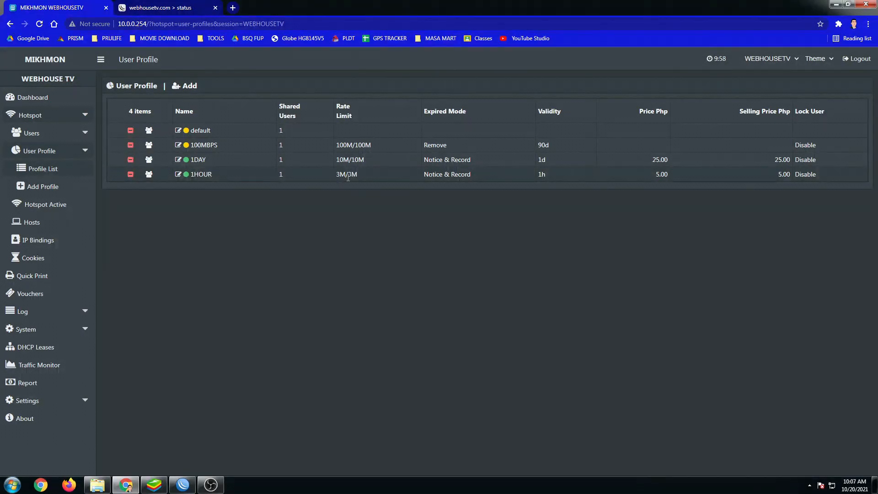
left_click(35, 134)
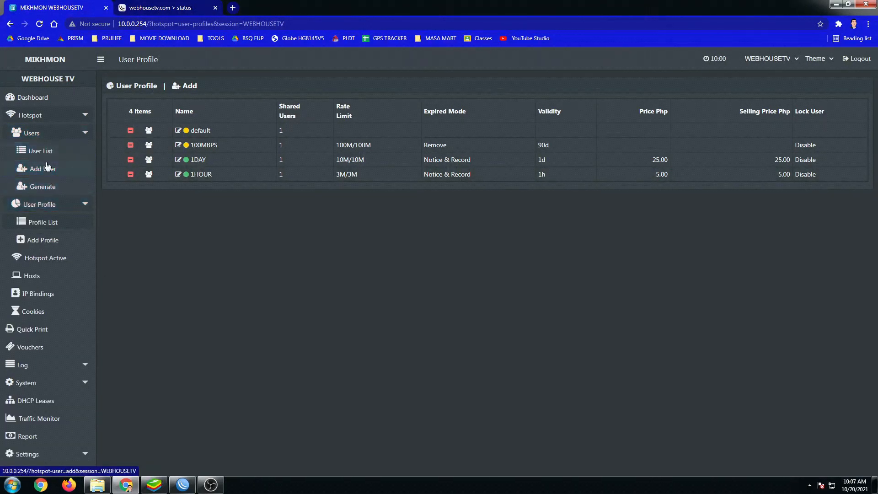
left_click(42, 154)
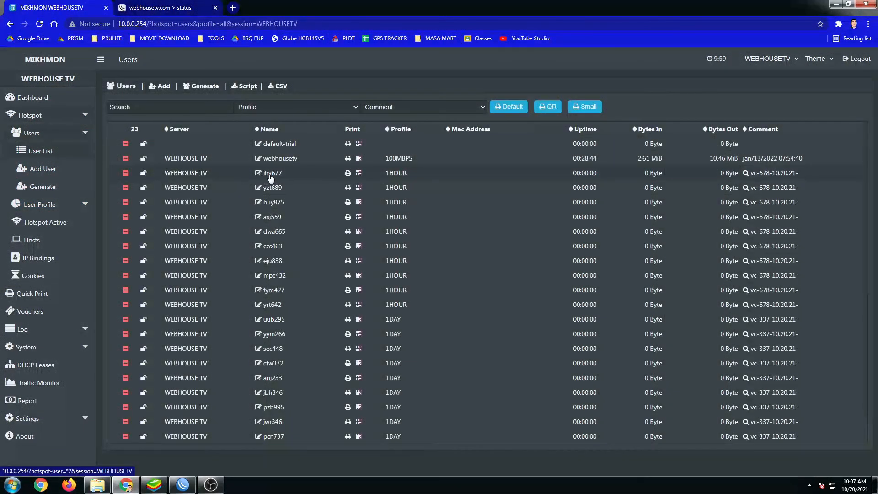
left_click(260, 176)
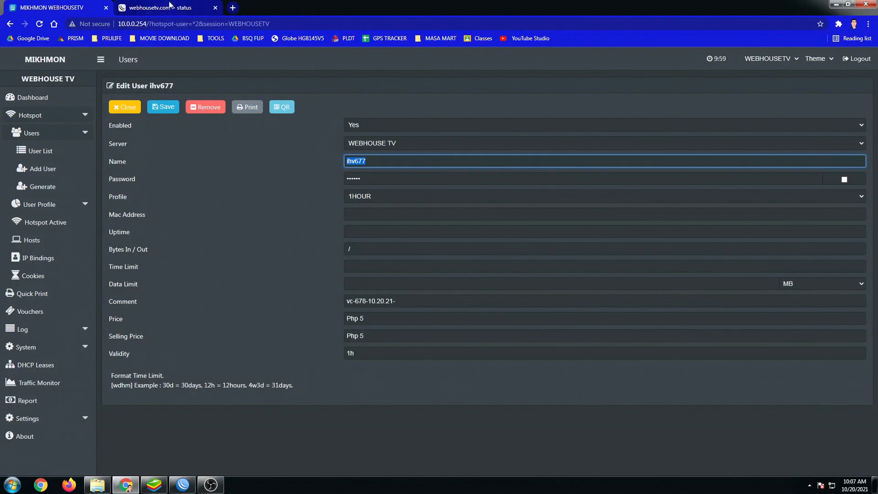
left_click(169, 8)
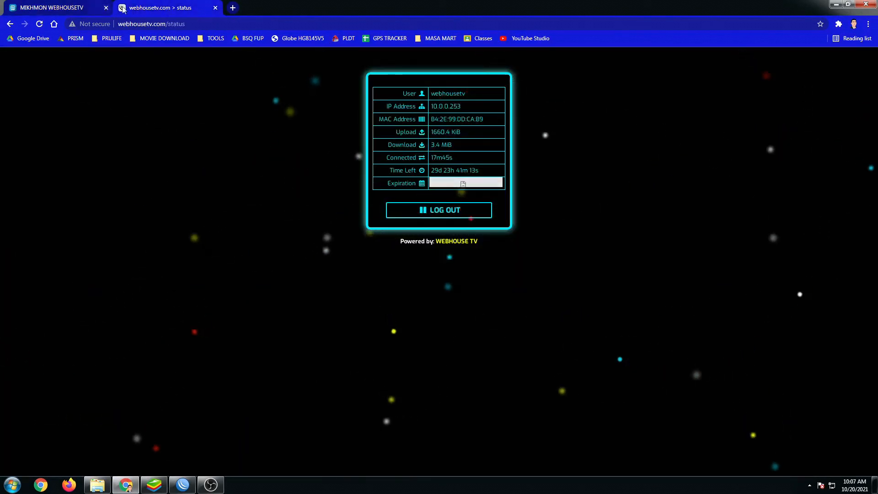
Log out of the hotspot portal and disable the 100MBPS user in WinBox's Hotspot Users.
left_click(411, 209)
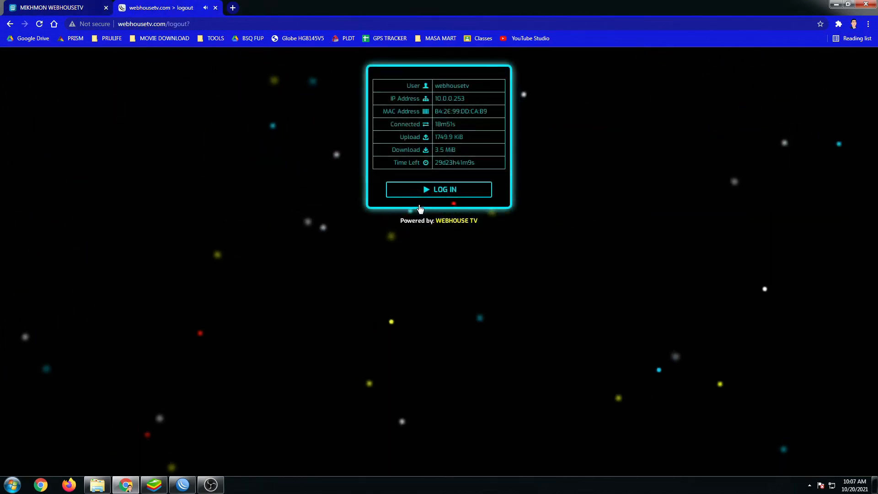
left_click(192, 484)
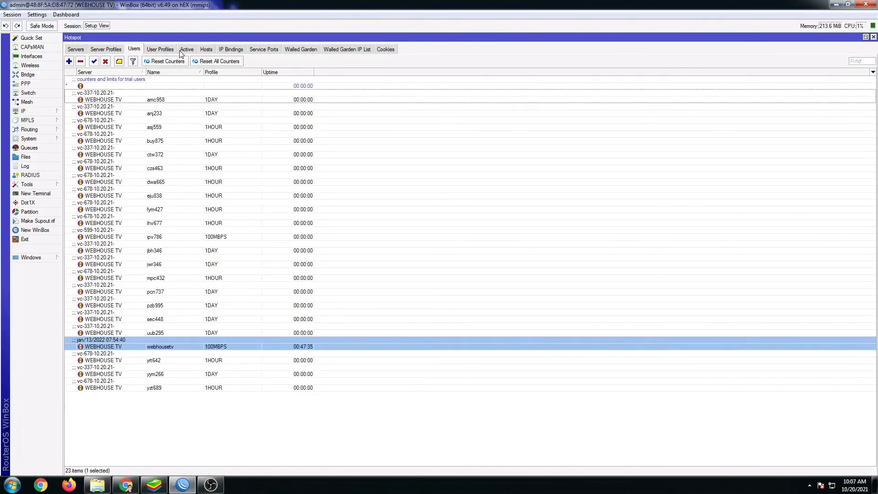
left_click(181, 155)
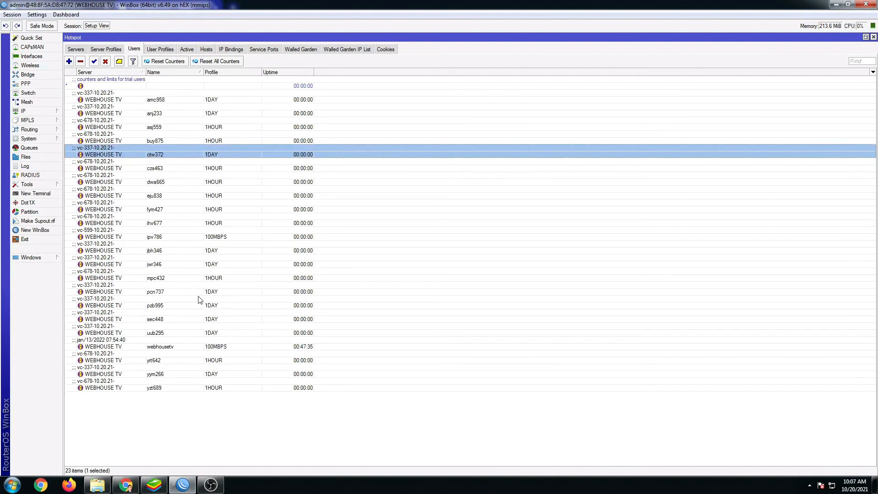
left_click(183, 348)
left_click(105, 62)
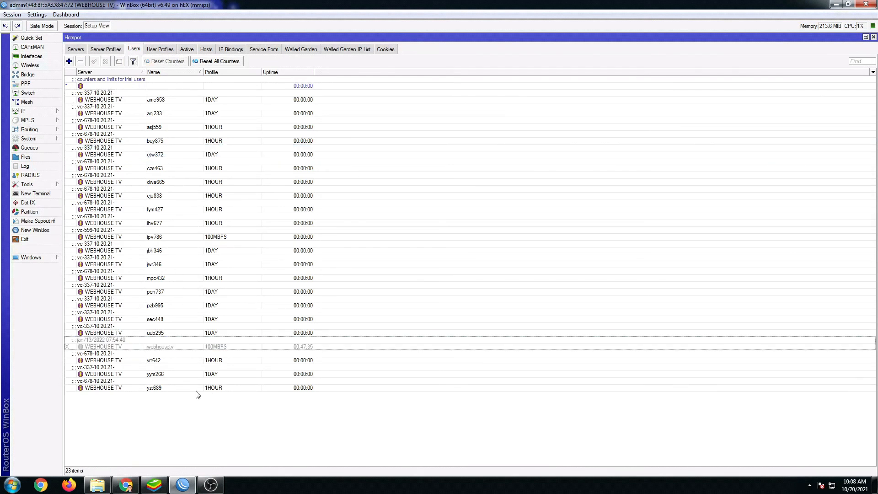
Log into the hotspot portal with a 1HOUR voucher code, then open the Mikhmon dashboard.
left_click(126, 485)
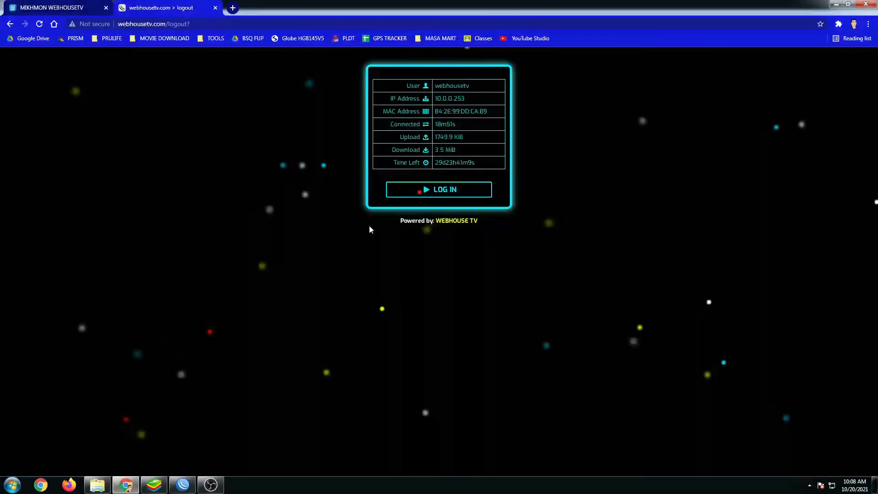
left_click(421, 190)
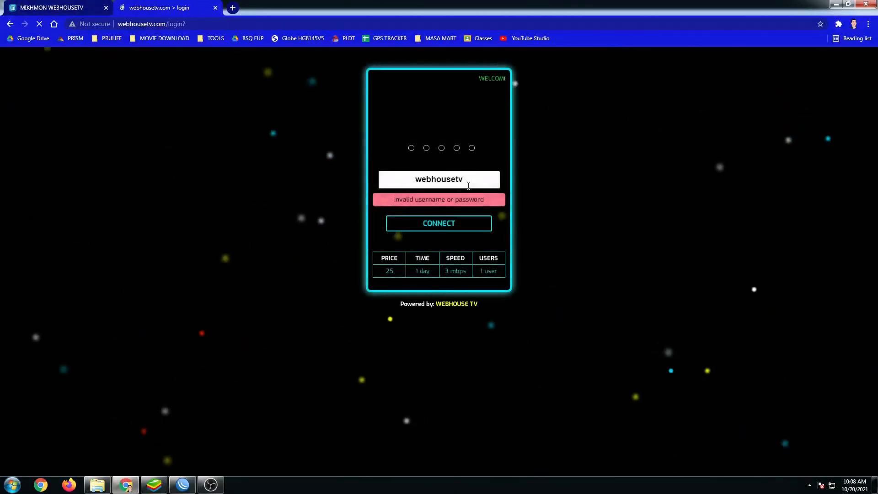
double_click(379, 267)
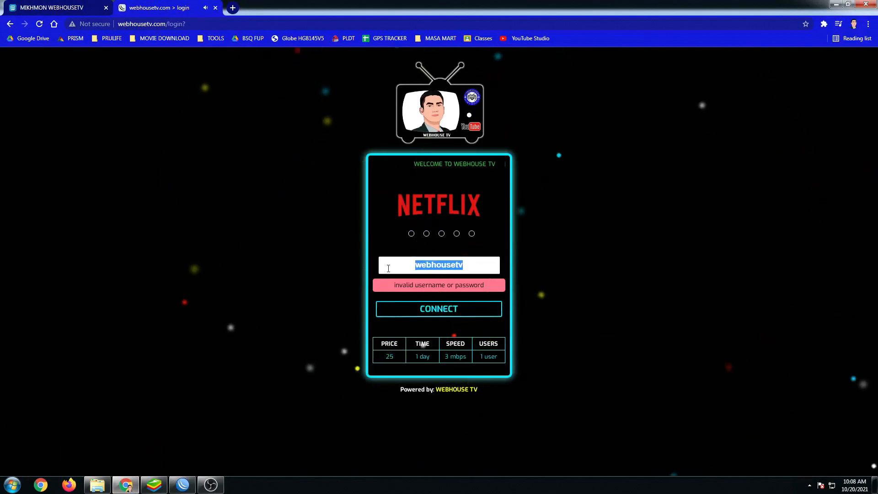
key("BackSpace")
left_click(440, 309)
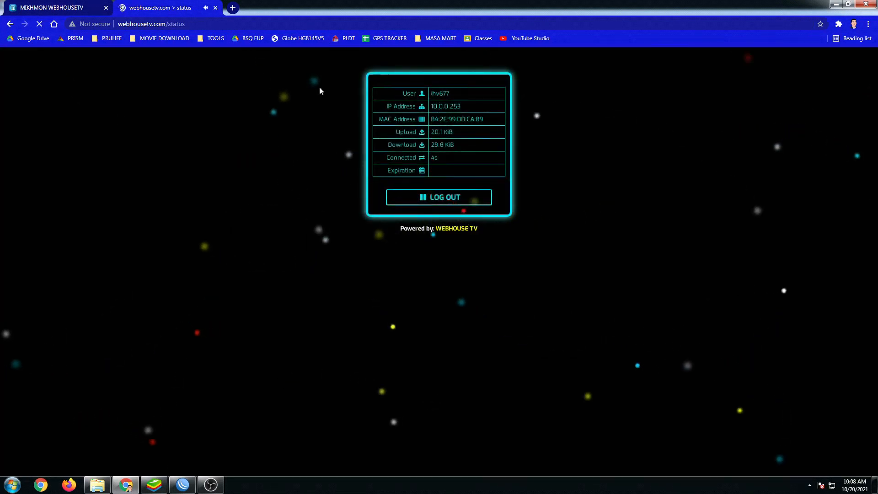
left_click(51, 7)
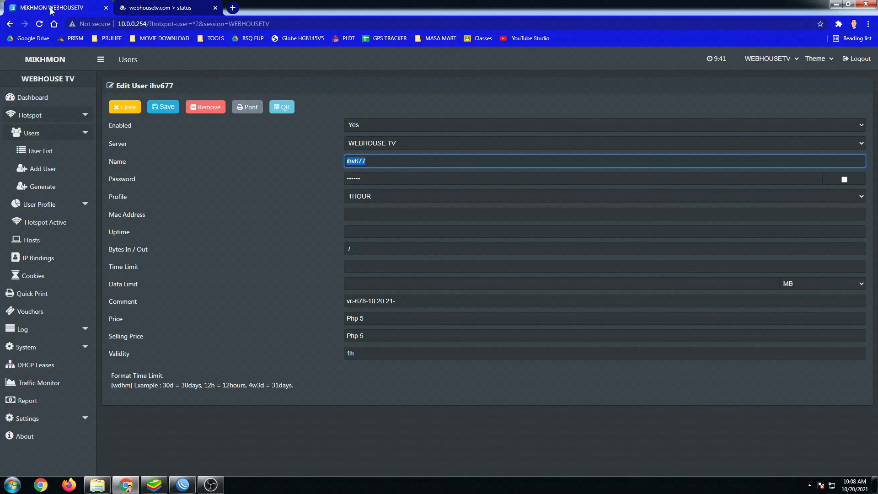
left_click(37, 99)
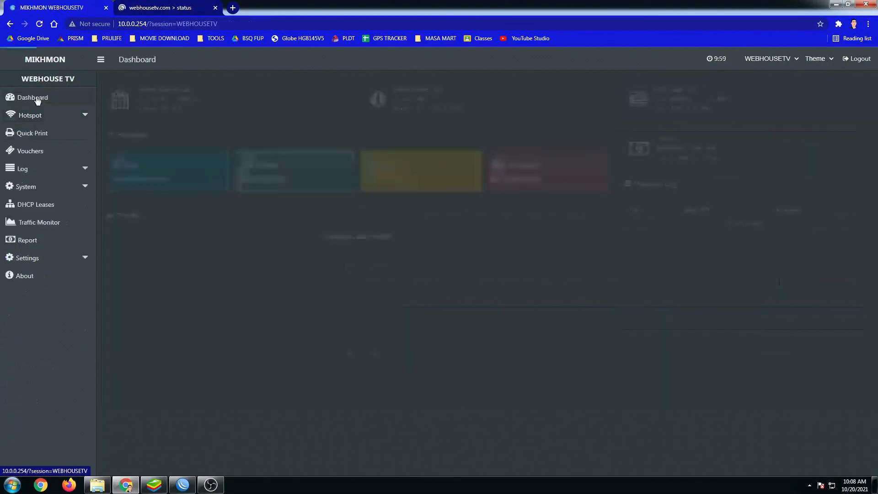
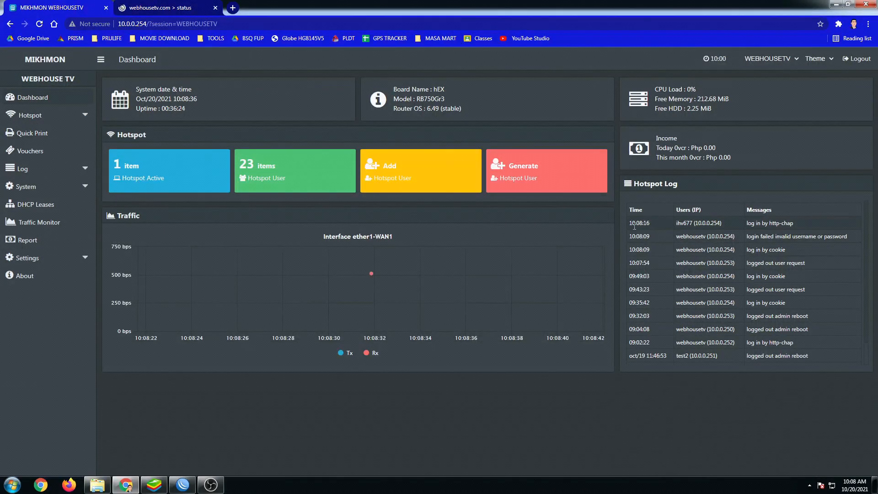
left_click_drag(630, 226, 694, 224)
key("ctrl+c")
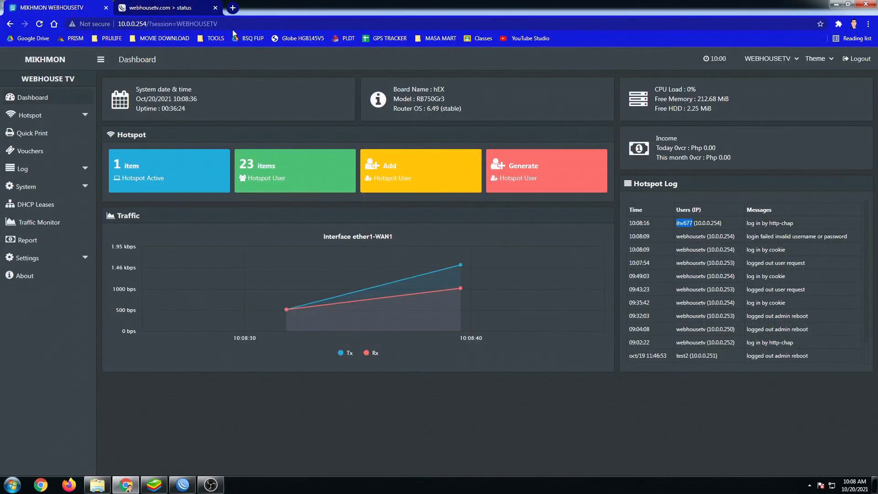
left_click(233, 8)
left_click(213, 24)
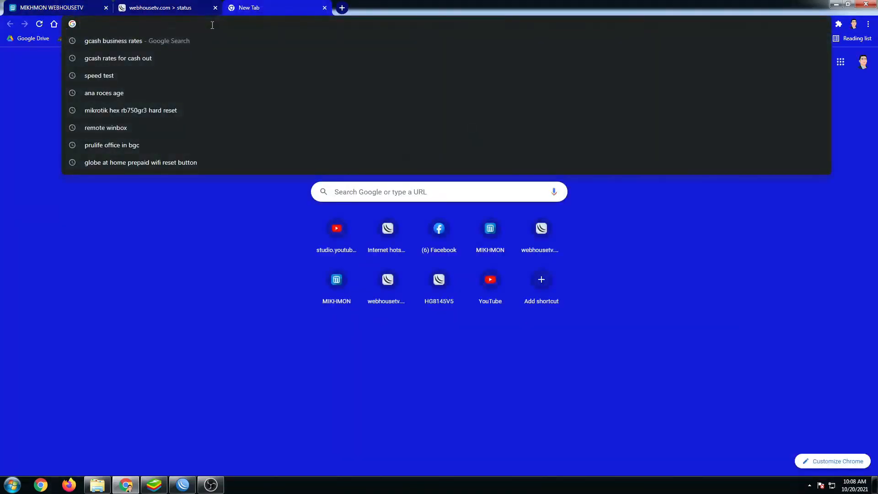
Run a Fast.com speed test on the 1HOUR voucher connection, reading about 3 Mbps.
type("fast.com")
key("Return")
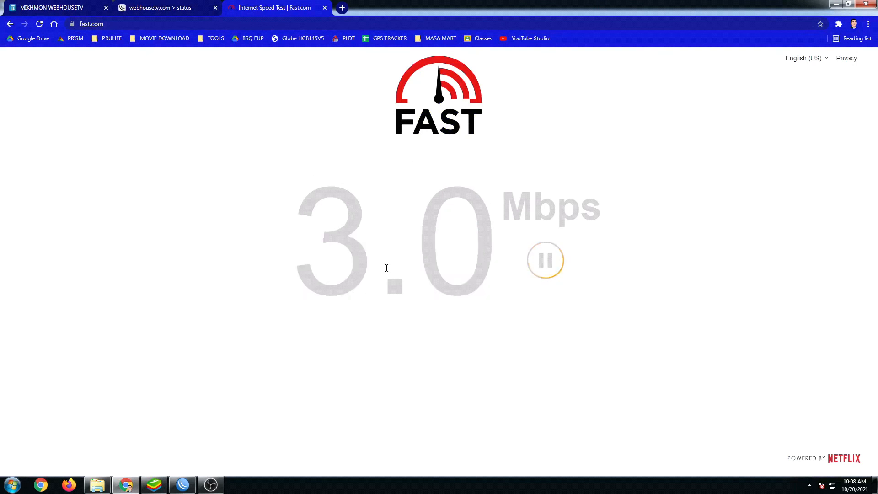
key("alt+Tab")
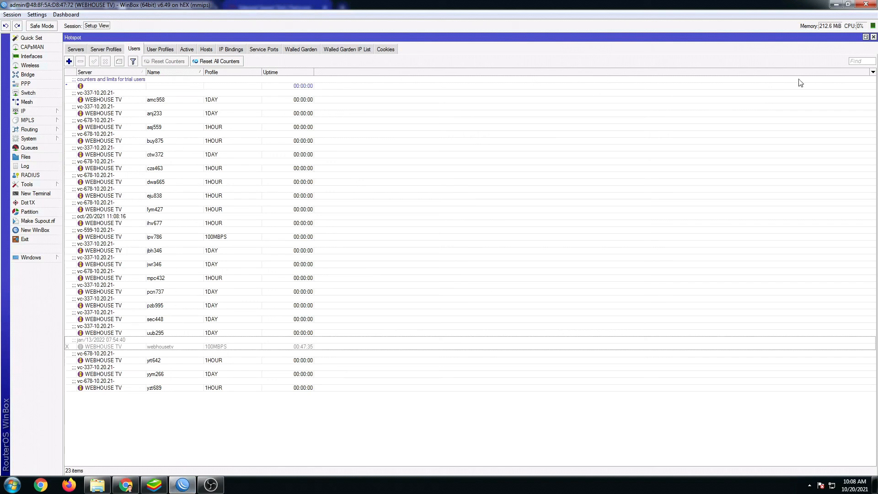
left_click(858, 61)
key("ctrl+v")
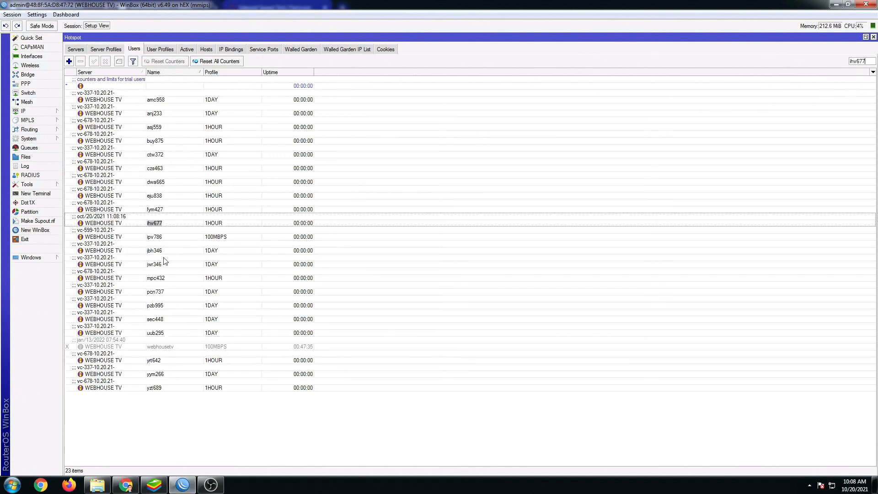
left_click(221, 223)
double_click(220, 223)
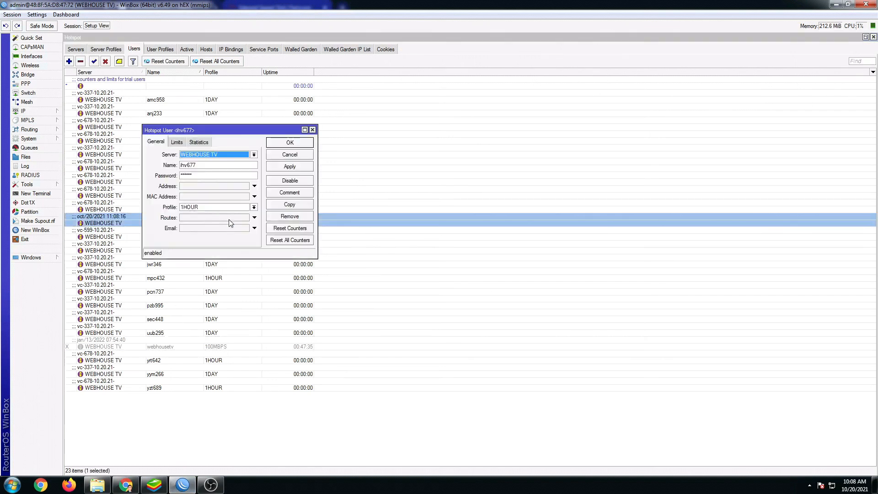
left_click(175, 143)
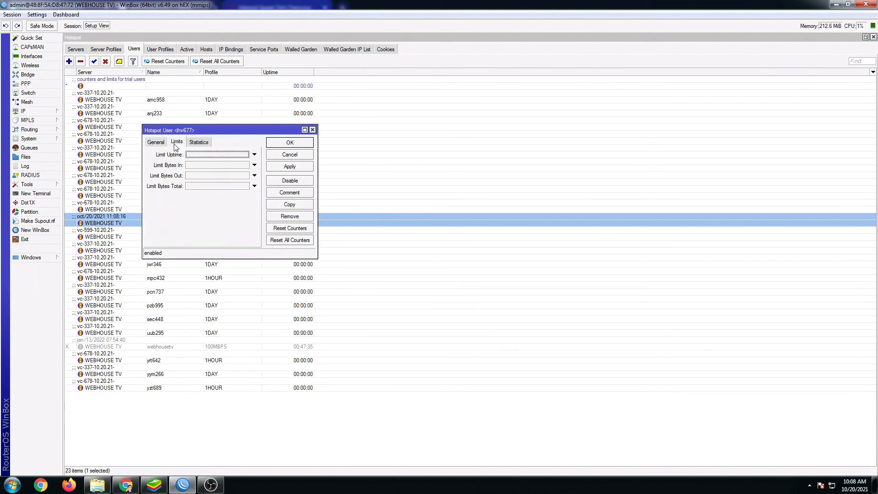
left_click(313, 130)
Verify the 1HOUR profile's 3M/3M rate limit against Fast.com's 2.8 Mbps result.
left_click(160, 49)
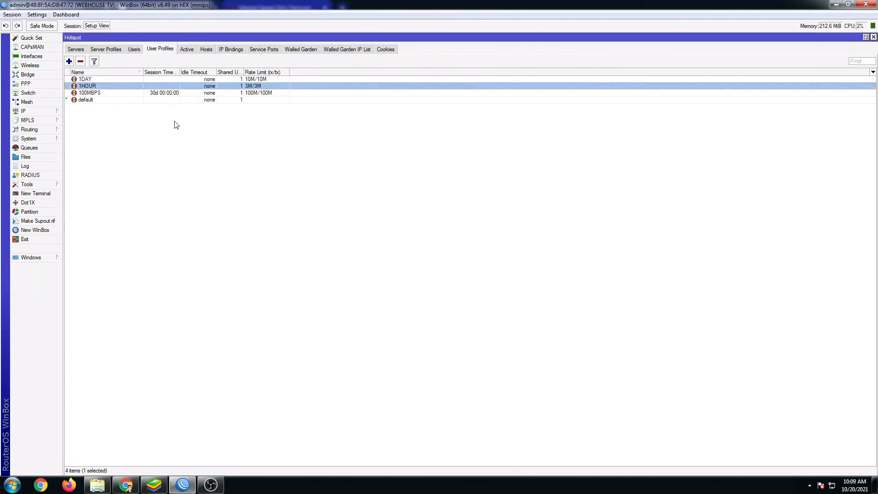
double_click(92, 88)
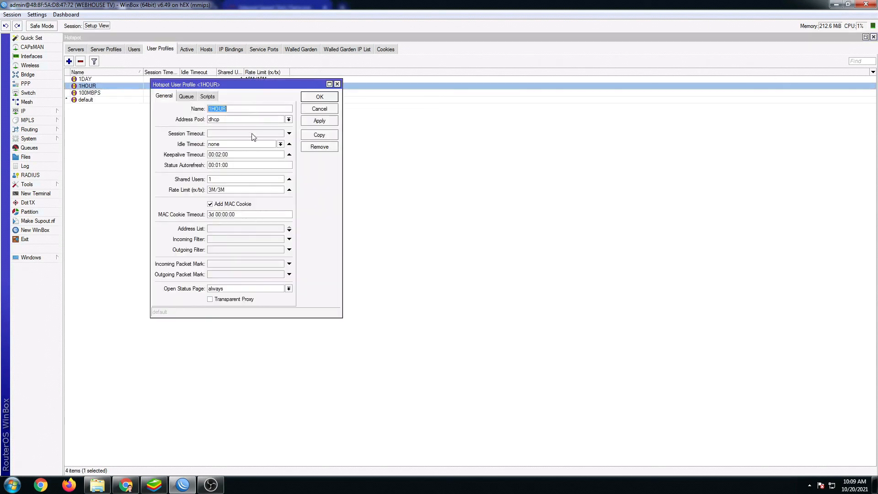
left_click_drag(232, 189, 202, 188)
left_click(126, 485)
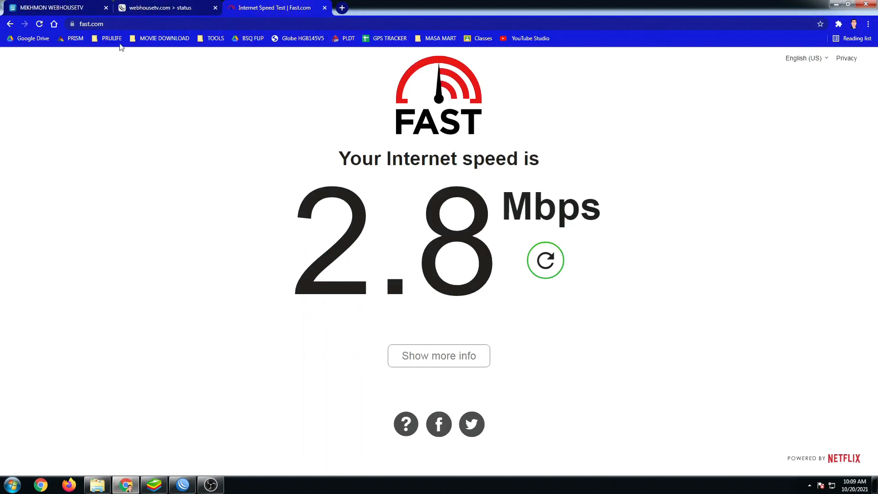
left_click(51, 9)
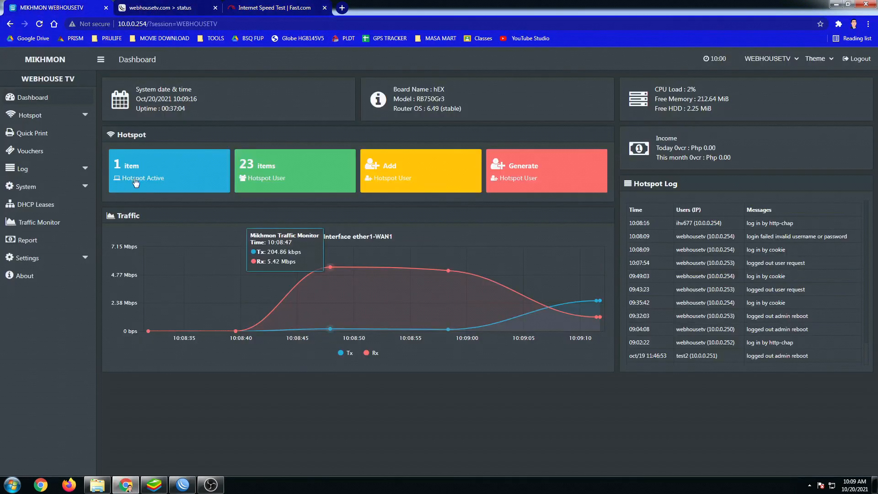
left_click(31, 125)
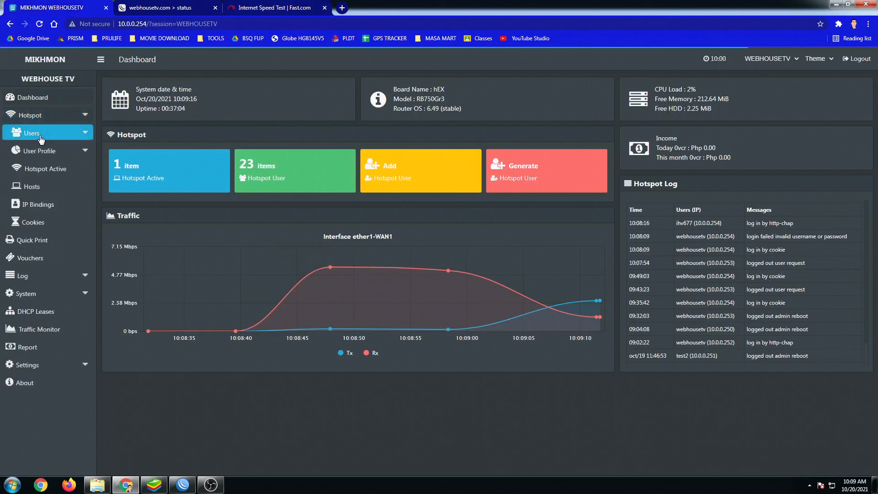
left_click(40, 137)
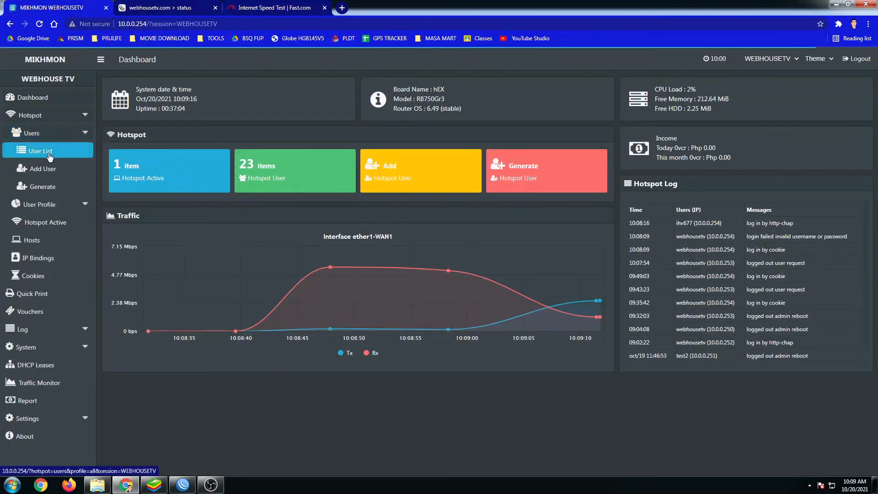
left_click(49, 156)
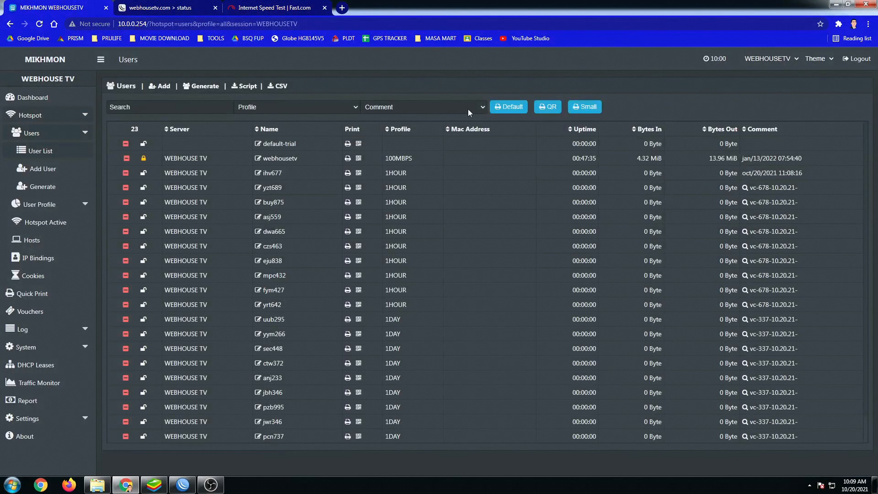
left_click(473, 108)
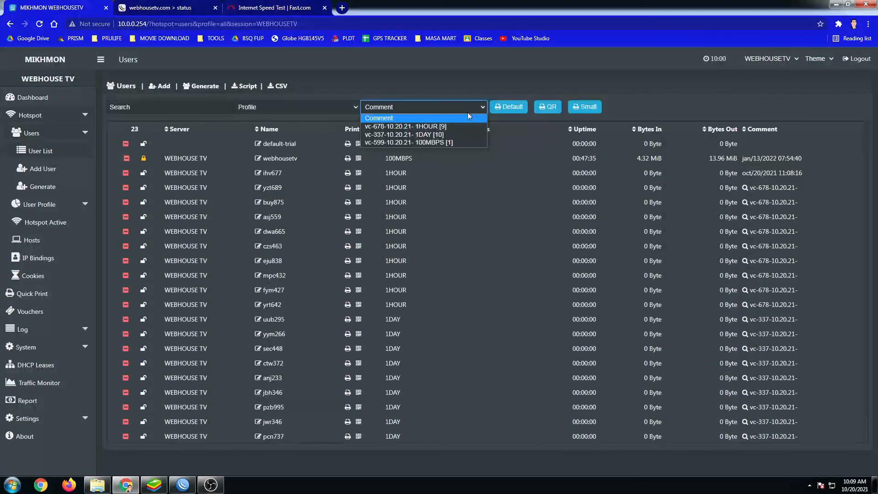
left_click(441, 134)
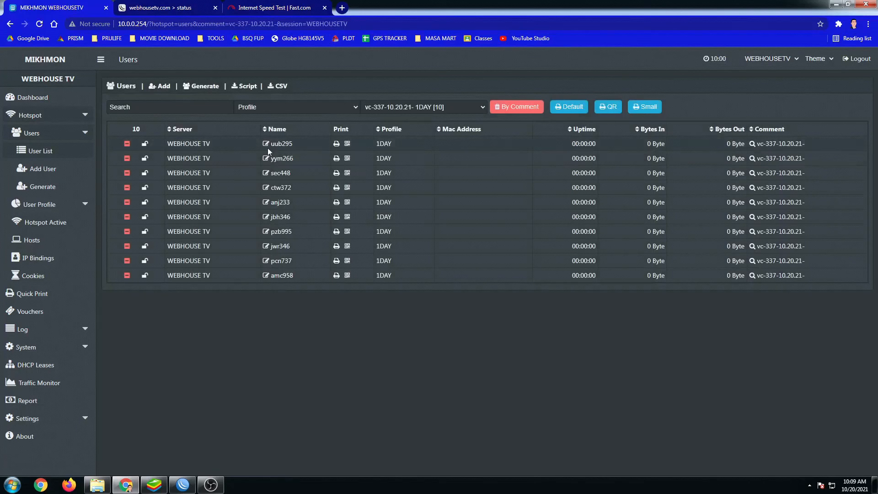
left_click(265, 144)
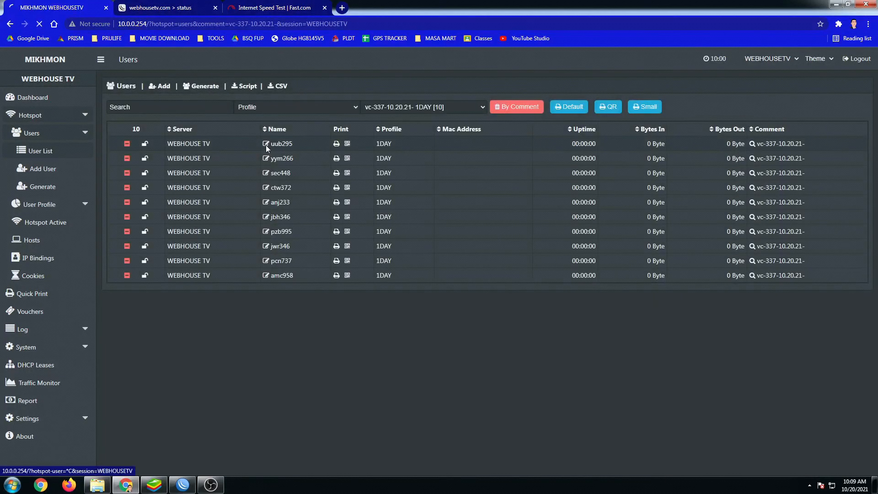
left_click_drag(374, 163, 324, 161)
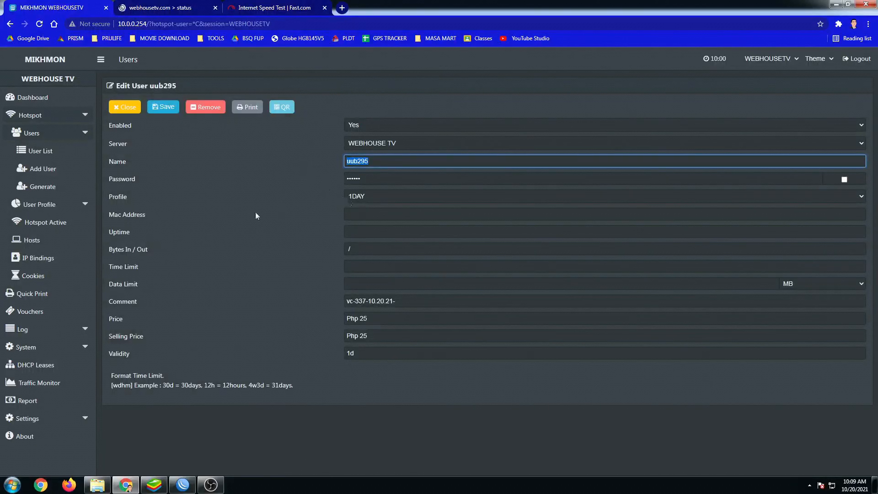
left_click(155, 14)
left_click(448, 203)
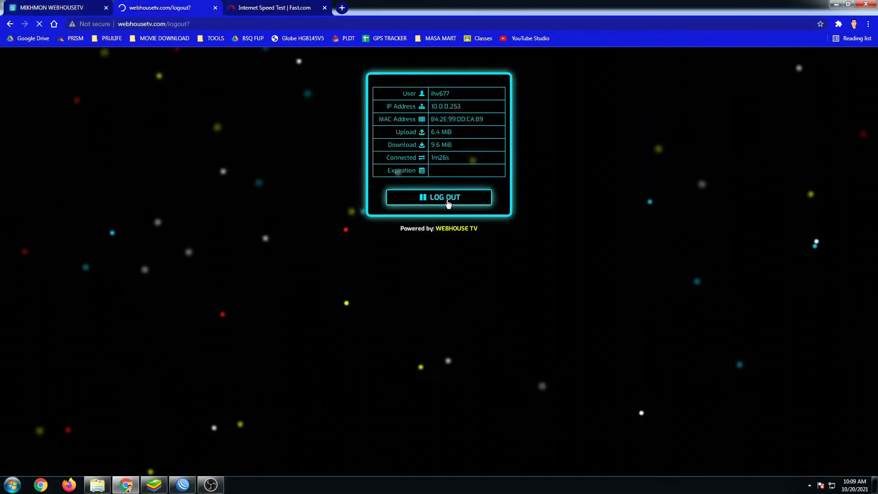
left_click(190, 480)
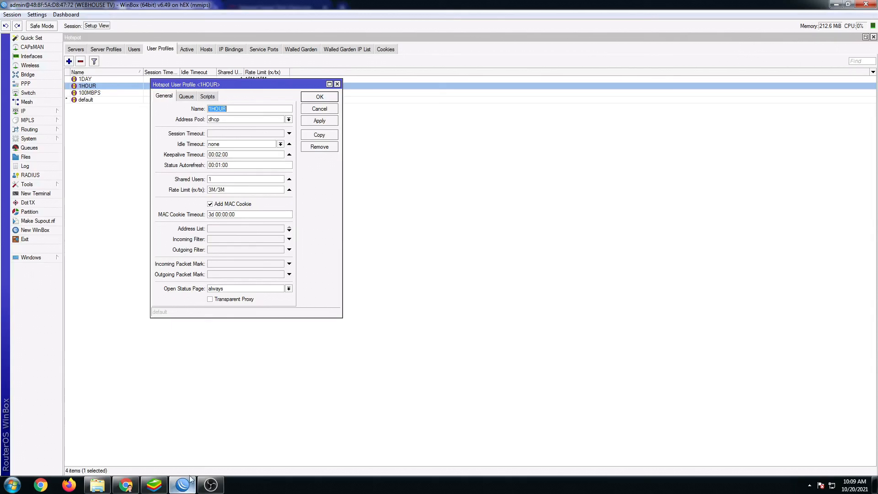
left_click(320, 97)
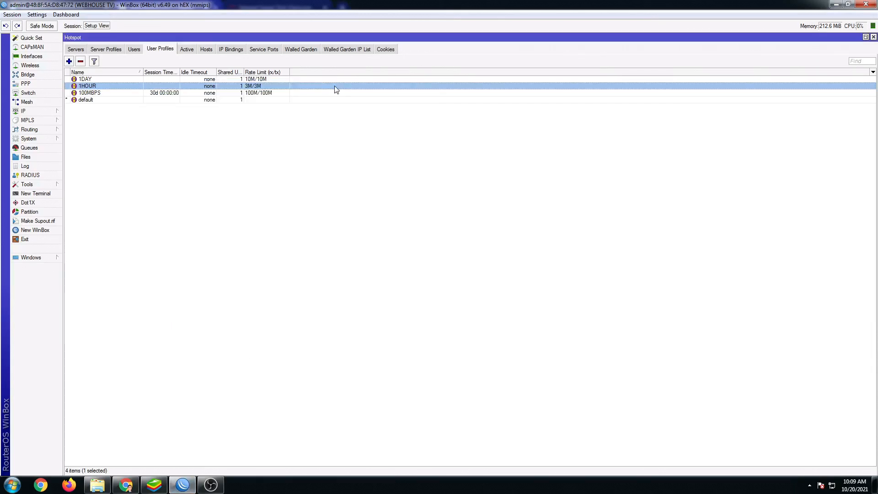
left_click(133, 50)
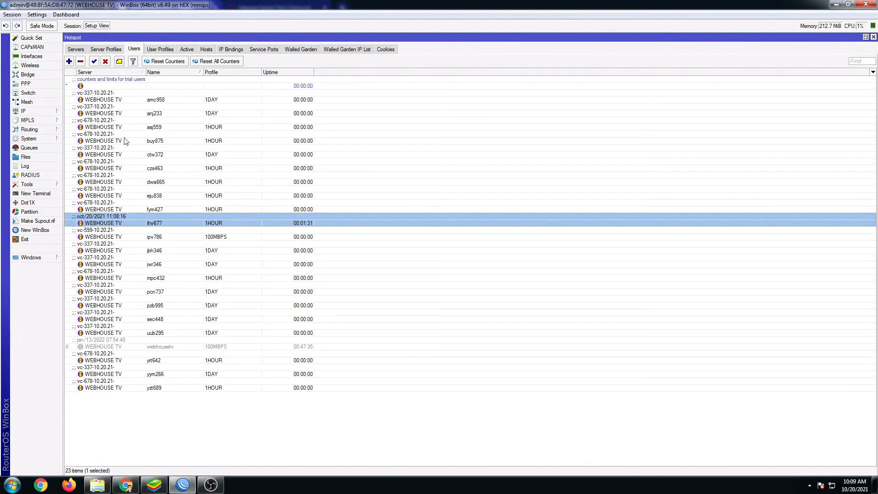
left_click(107, 64)
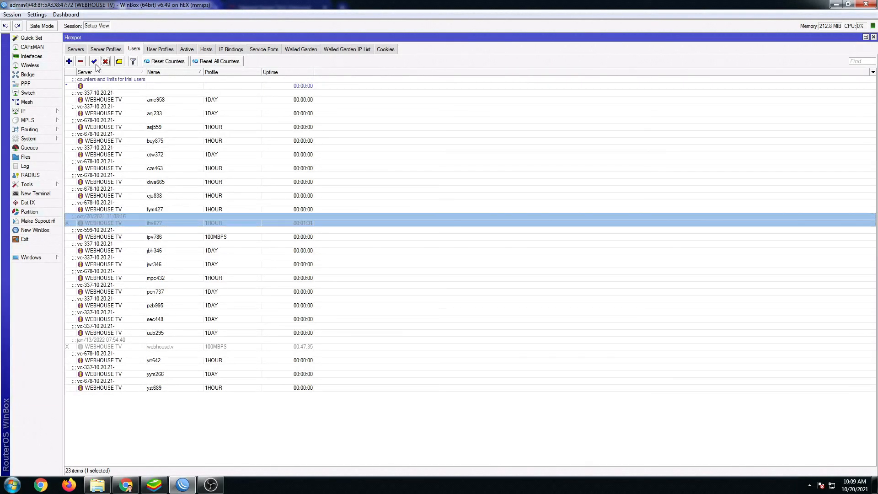
left_click(862, 4)
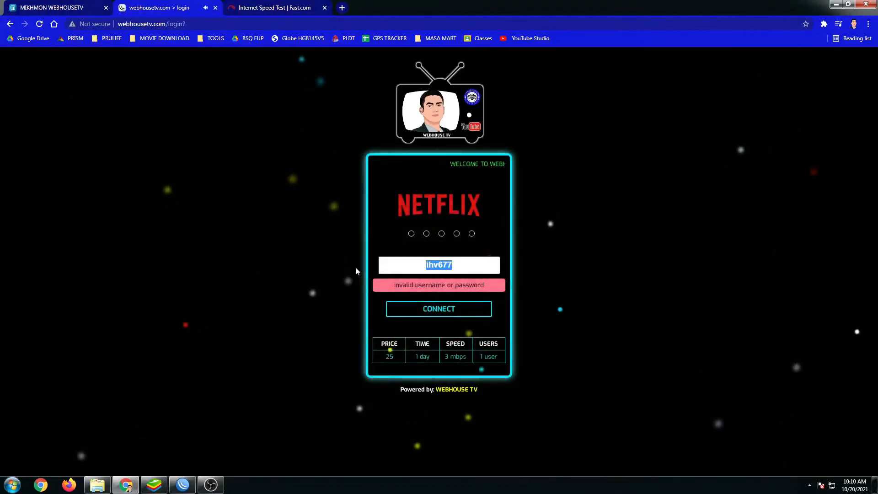
key("BackSpace")
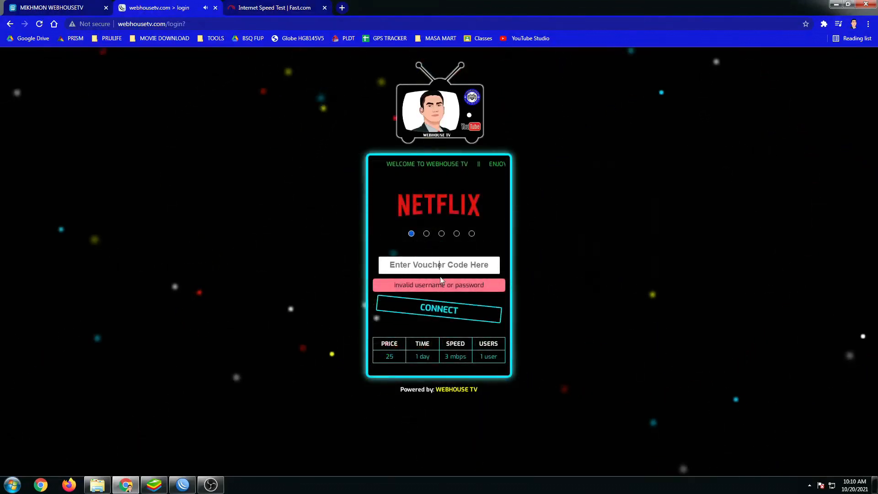
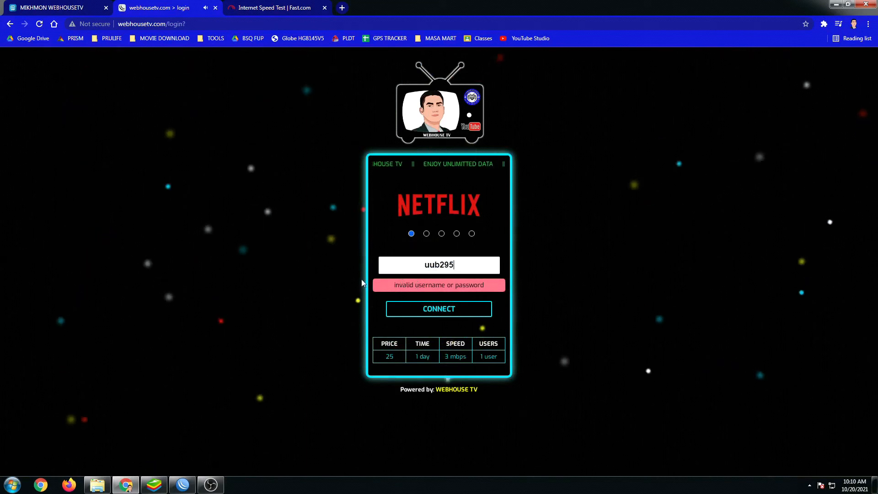
left_click(433, 317)
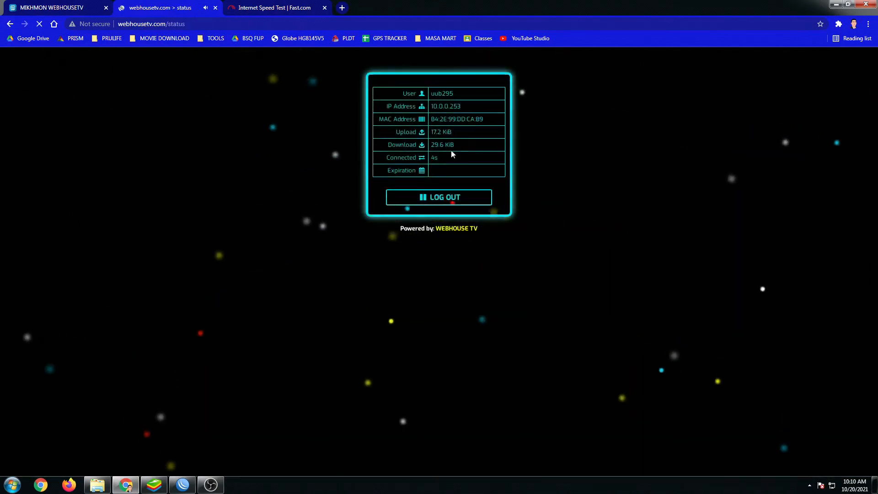
left_click(68, 7)
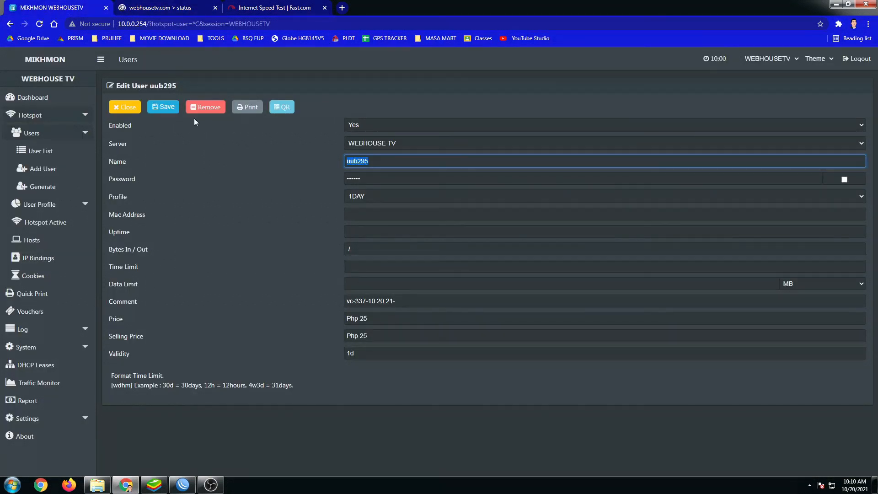
left_click(44, 100)
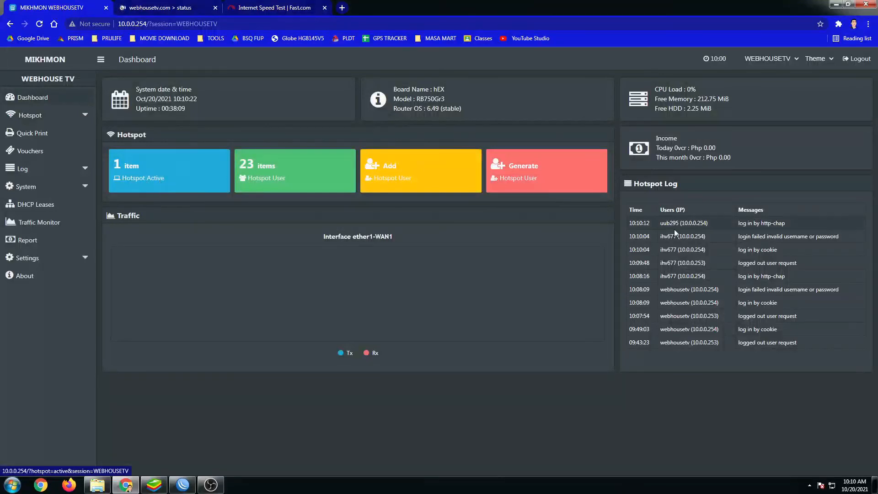
left_click_drag(674, 225, 708, 224)
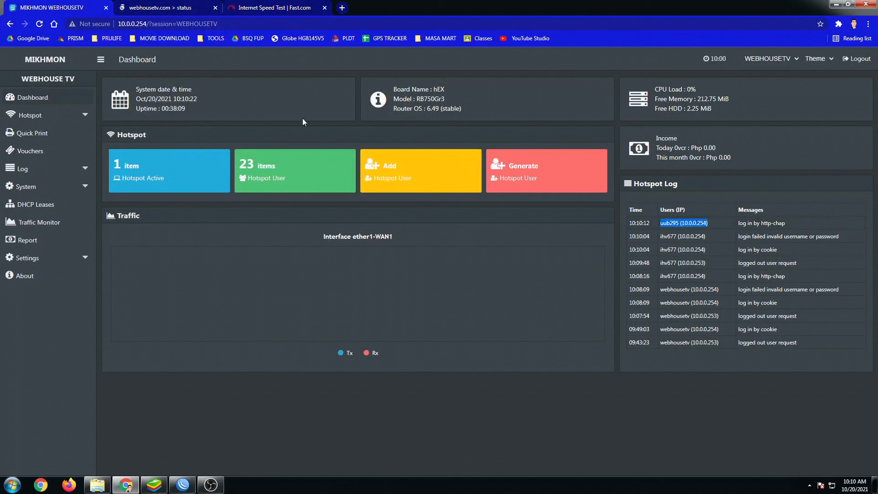
left_click(182, 484)
left_click(186, 50)
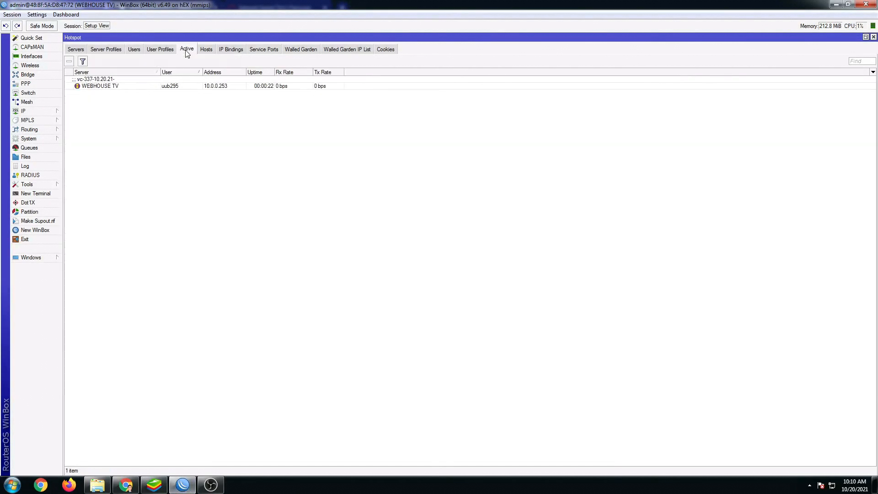
left_click(178, 88)
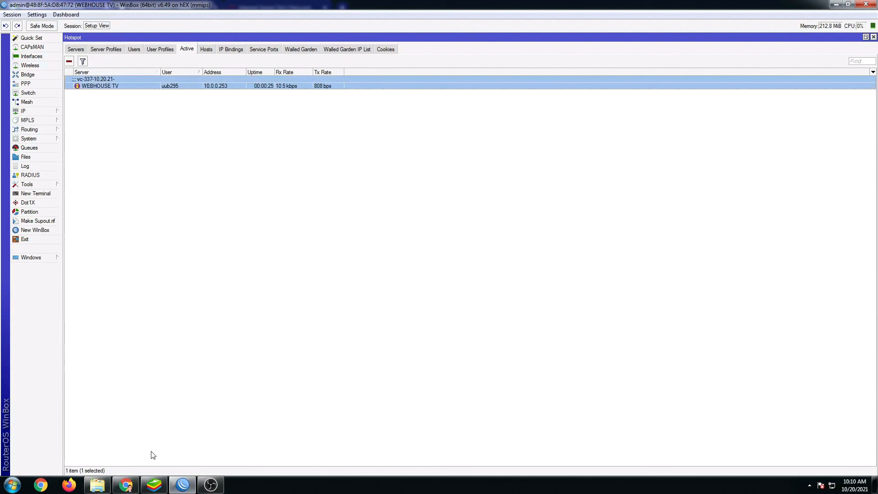
left_click(126, 485)
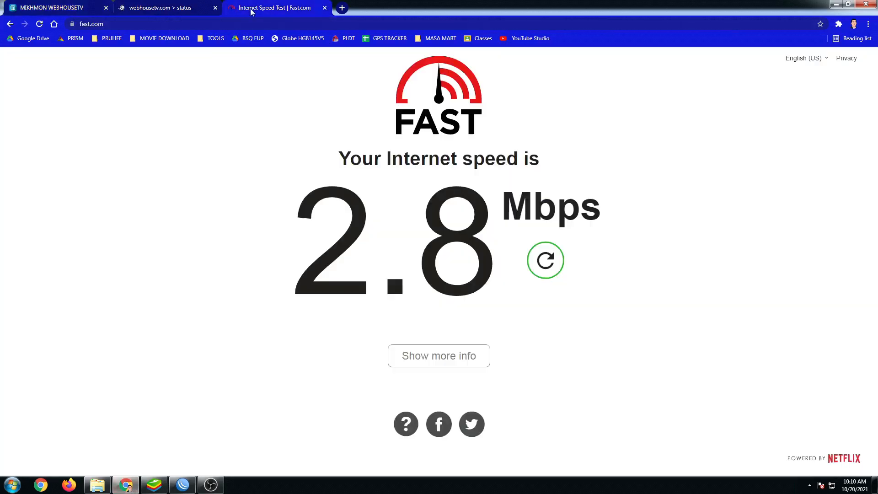
Rerun the Fast.com test on the 1DAY voucher, reading 9.0 Mbps, and check WinBox's live rates.
left_click(274, 8)
left_click(548, 270)
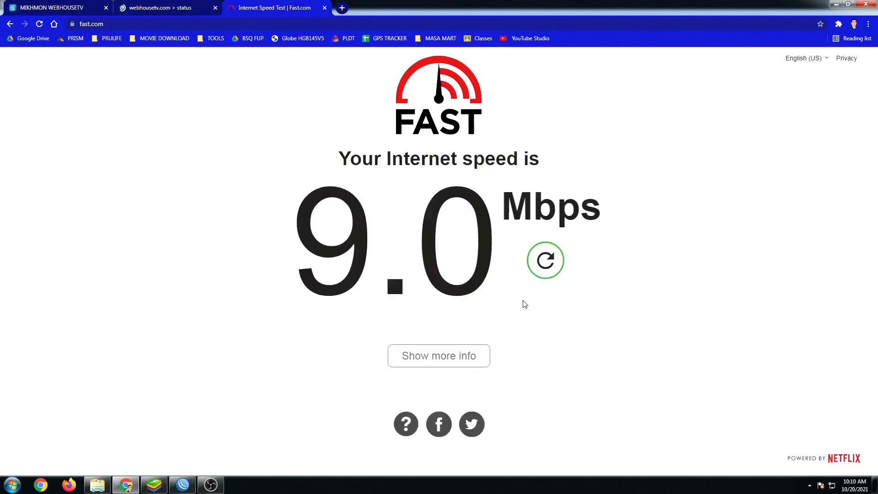
left_click(182, 484)
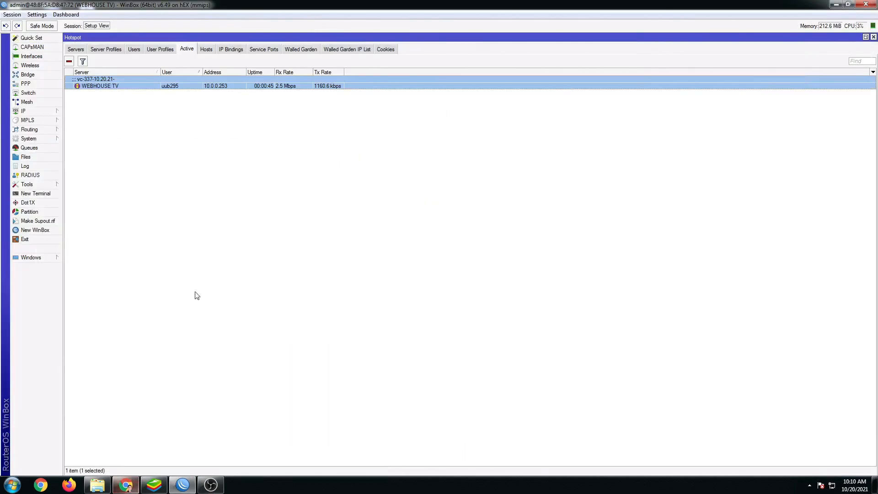
left_click(833, 6)
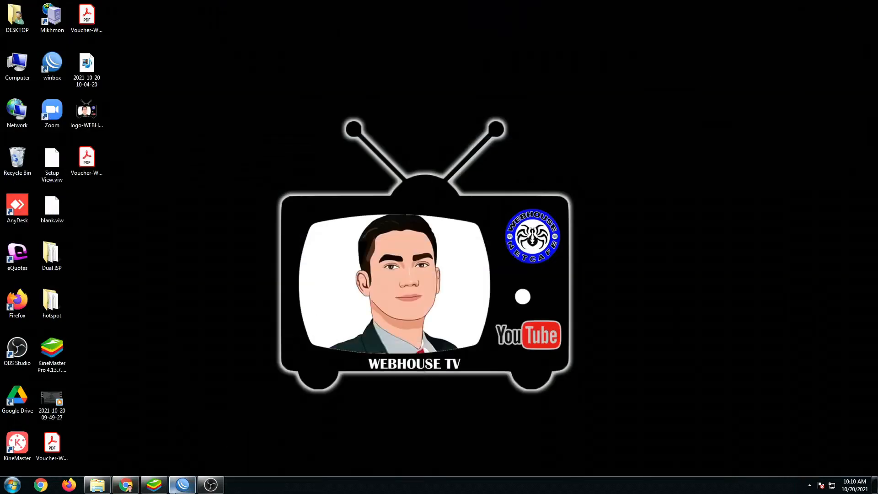
left_click(129, 489)
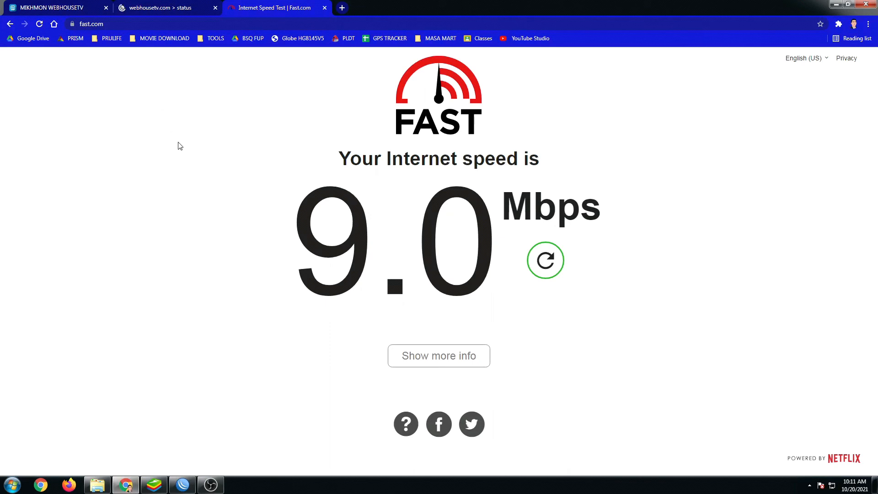
left_click(35, 13)
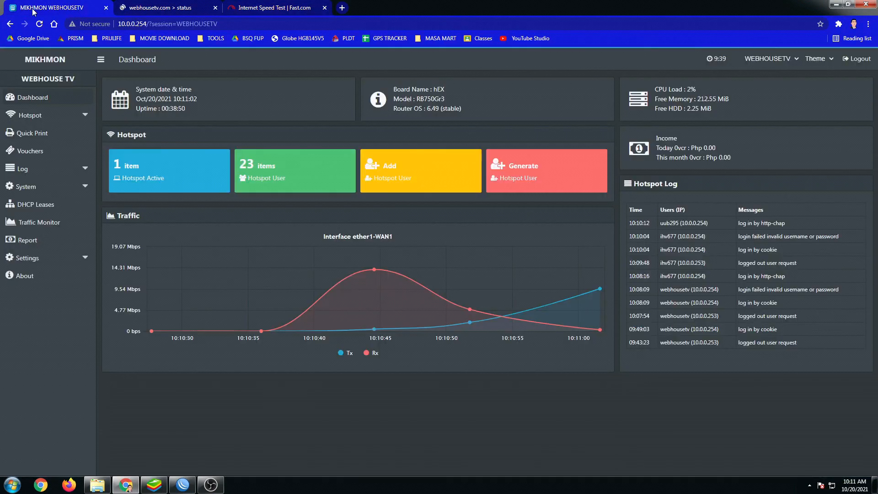